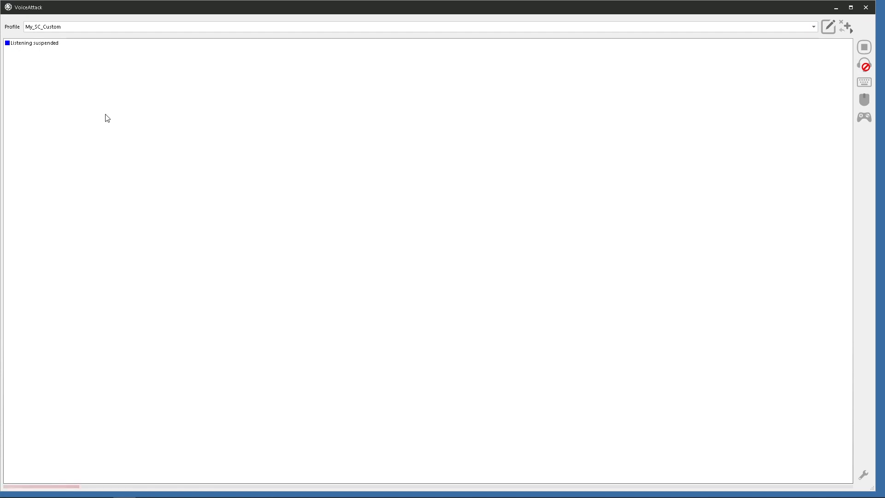
# - Open the My_SC_Custom profile for editing and bring up its Maintenance Services command
pyautogui.click(828, 27)
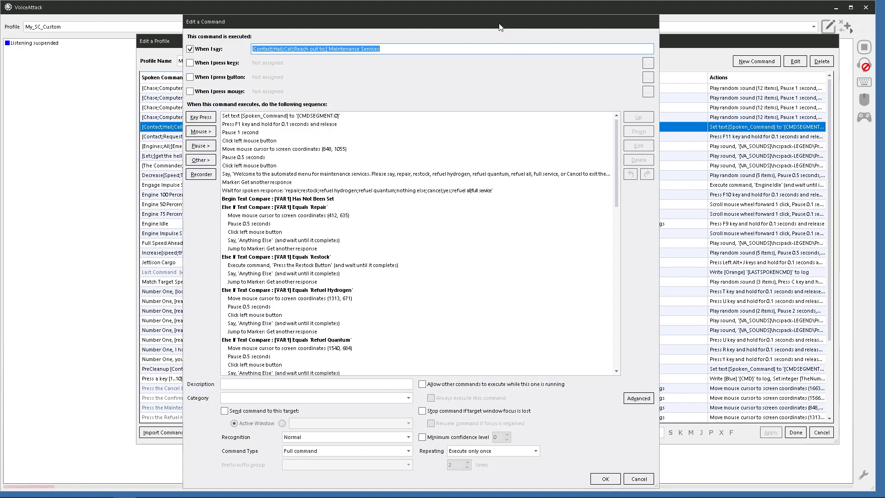
pyautogui.moveTo(499, 27); pyautogui.dragTo(440, 26)
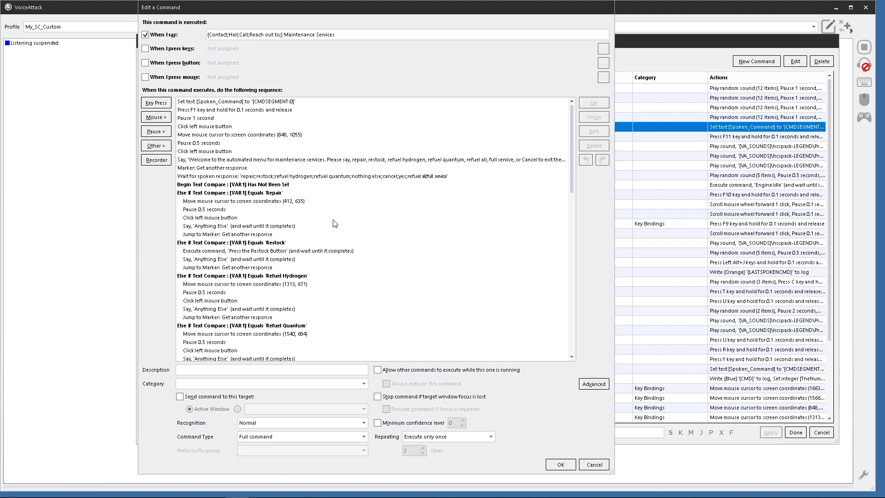
# - Examine the Maintenance Services action sequence, from the opening actions through the Repair, Restock, Refuel and Cancel branches
pyautogui.scroll(-3, 335, 258)
pyautogui.scroll(-4, 331, 258)
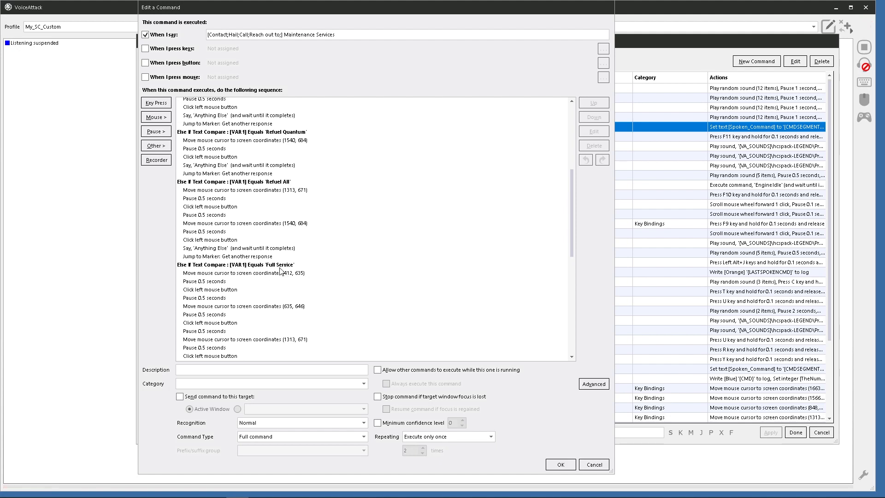
pyautogui.scroll(-1, 301, 275)
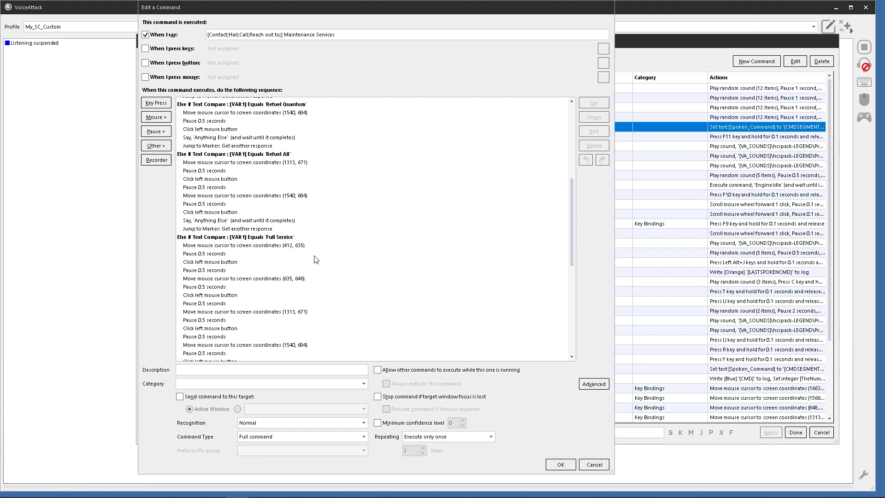
pyautogui.scroll(4, 315, 260)
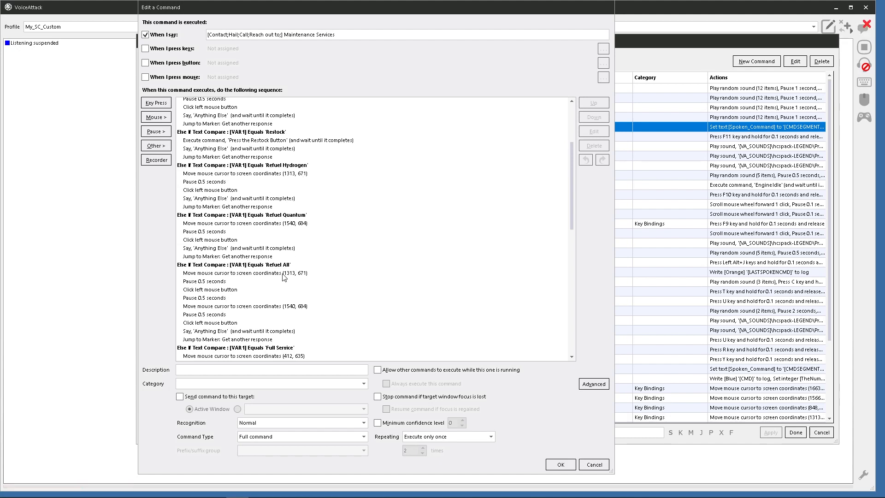
pyautogui.scroll(-4, 289, 278)
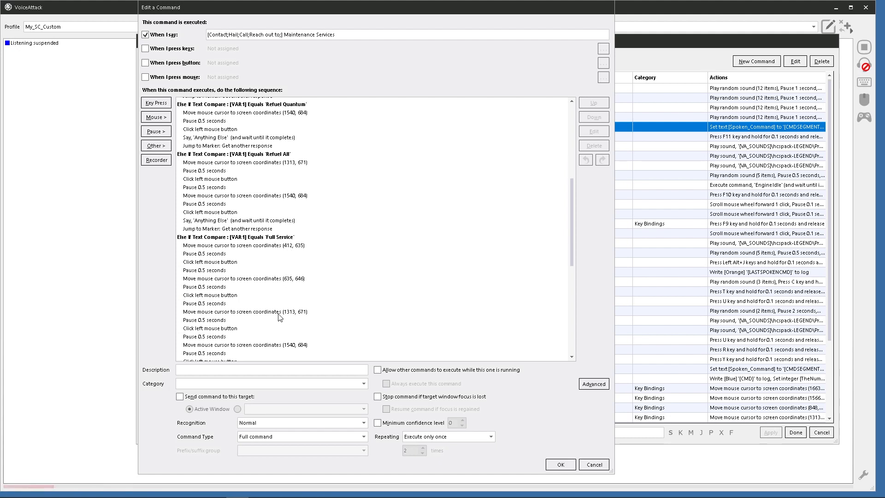
pyautogui.scroll(-5, 278, 316)
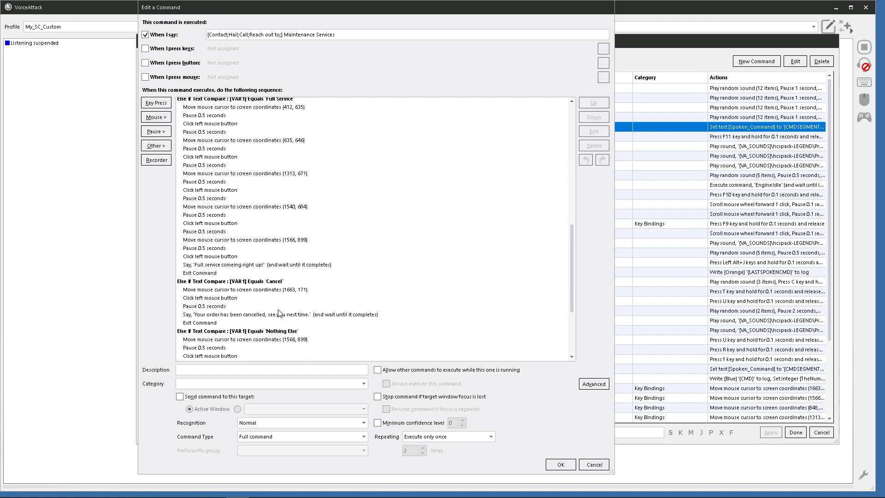
pyautogui.scroll(10, 278, 313)
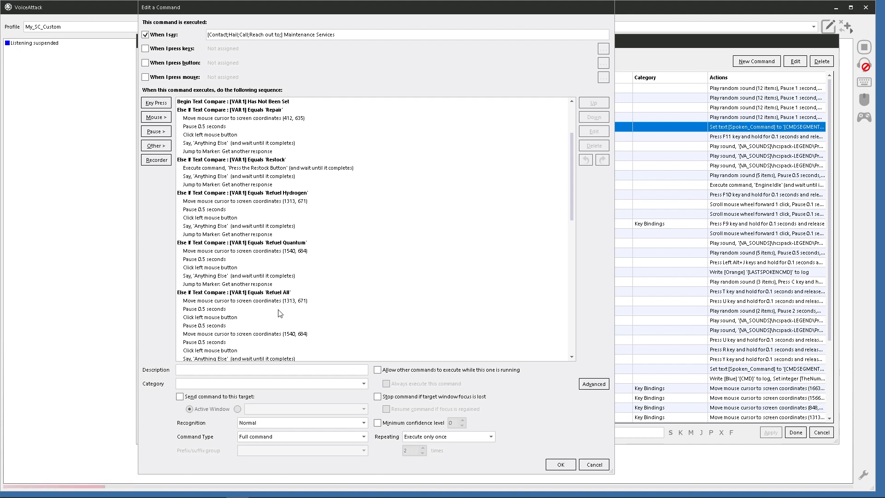
pyautogui.scroll(2, 378, 206)
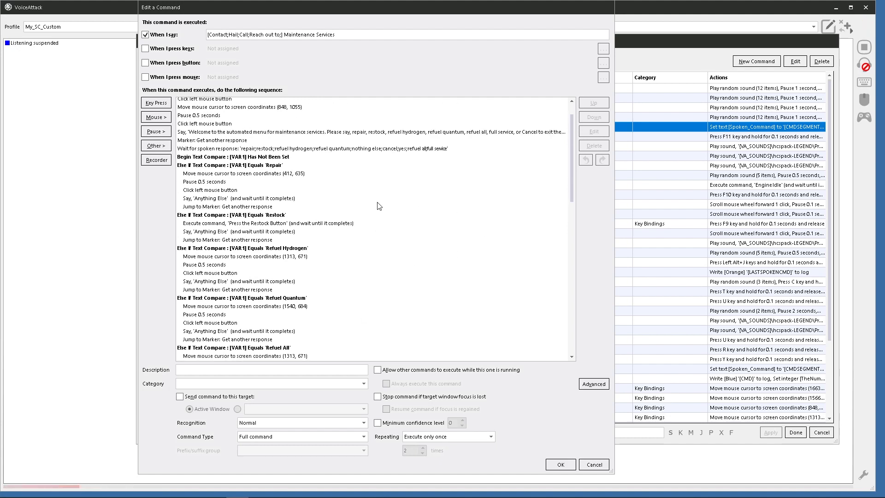
pyautogui.scroll(1, 371, 235)
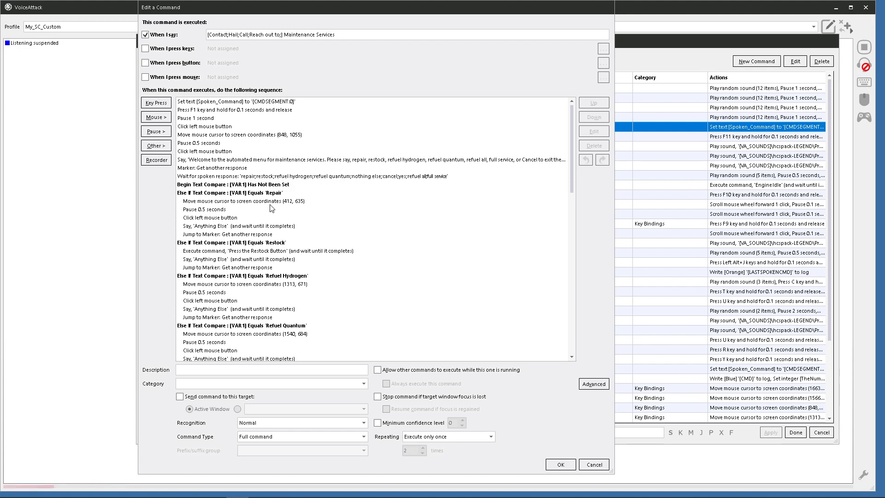
pyautogui.scroll(-4, 344, 294)
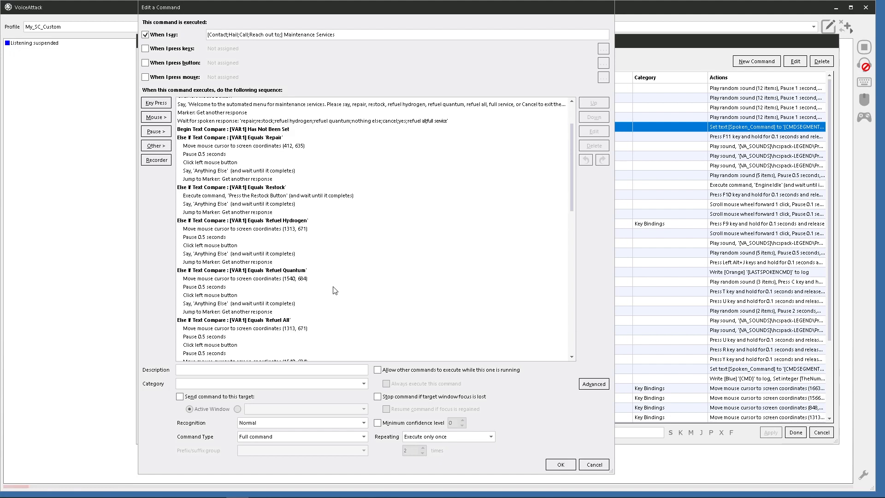
pyautogui.scroll(4, 330, 290)
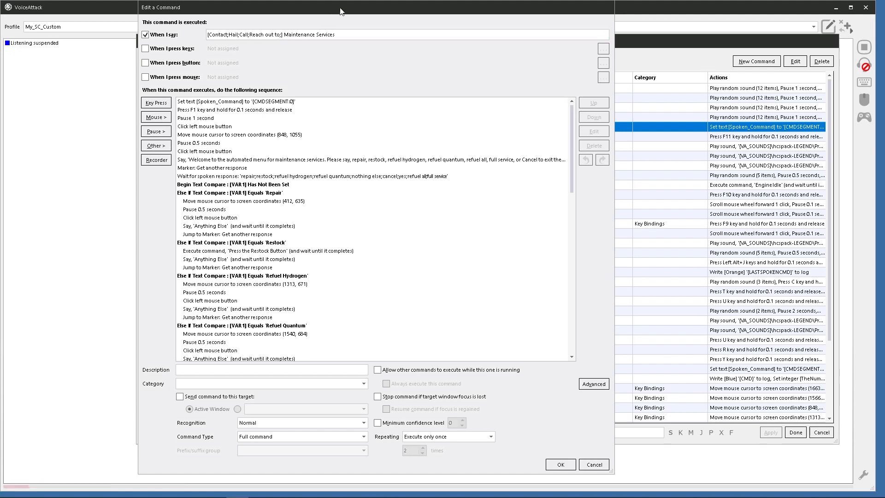
# - Reposition the command editor and examine the Refuel All and Full Service branches of the action sequence
pyautogui.moveTo(341, 11); pyautogui.dragTo(326, 13)
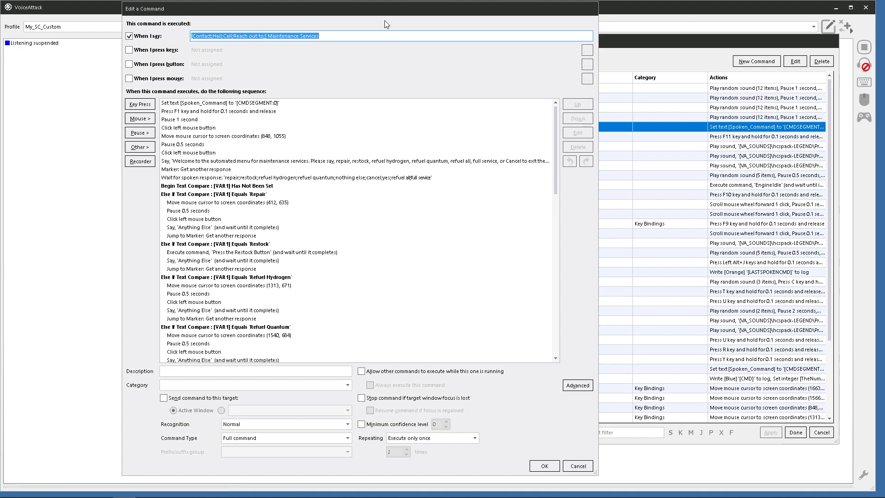
pyautogui.moveTo(384, 22); pyautogui.dragTo(357, 21)
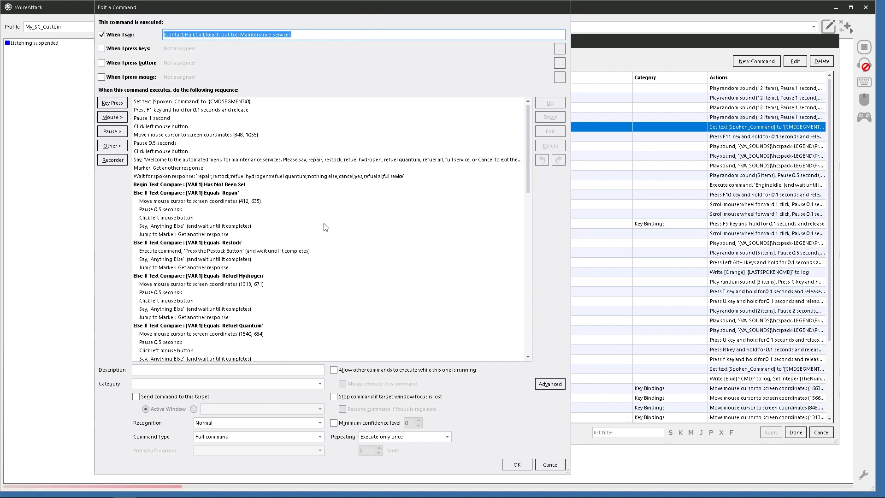
pyautogui.scroll(-8, 226, 113)
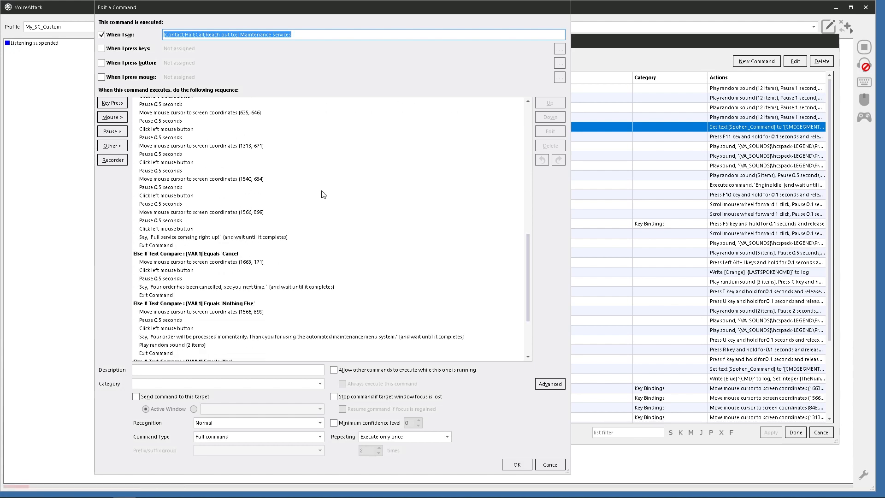
pyautogui.scroll(-3, 318, 217)
pyautogui.scroll(8, 303, 251)
pyautogui.scroll(7, 303, 251)
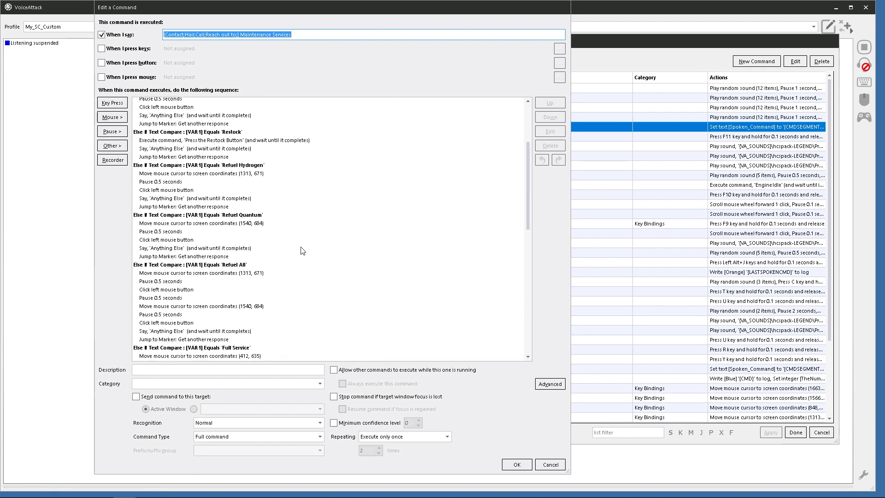
pyautogui.scroll(-4, 269, 183)
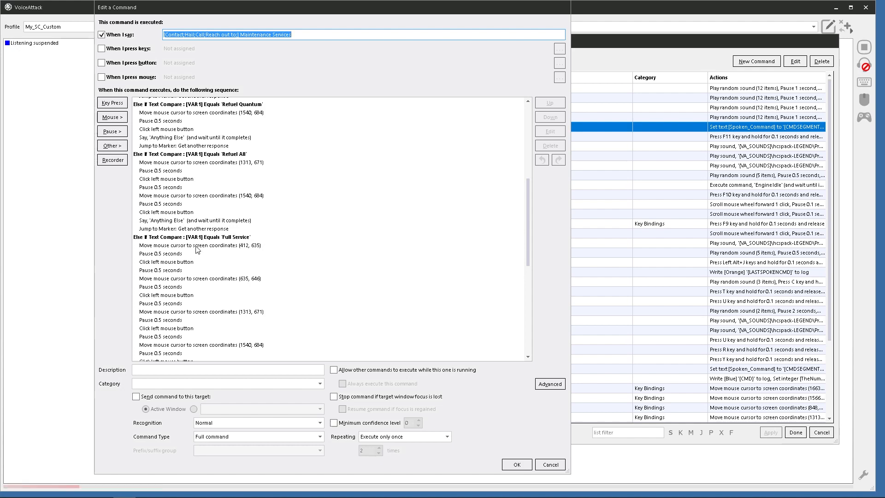
pyautogui.scroll(3, 305, 242)
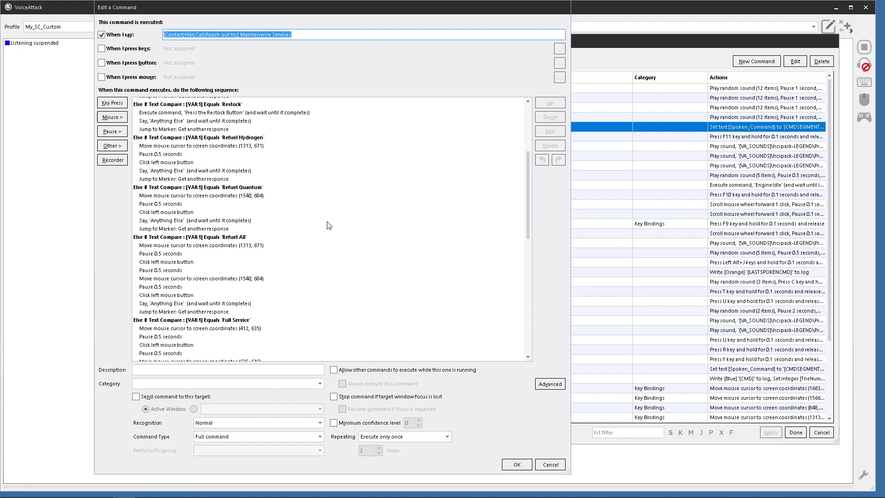
pyautogui.scroll(-3, 203, 249)
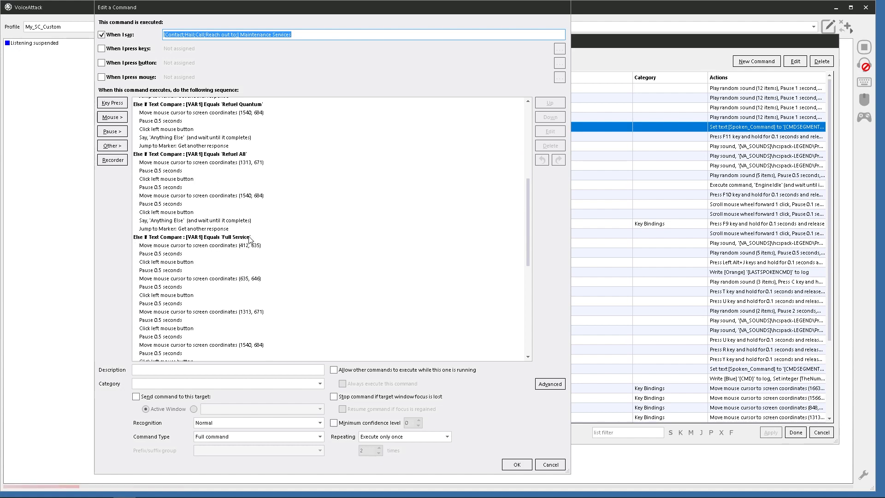
pyautogui.scroll(-2, 264, 244)
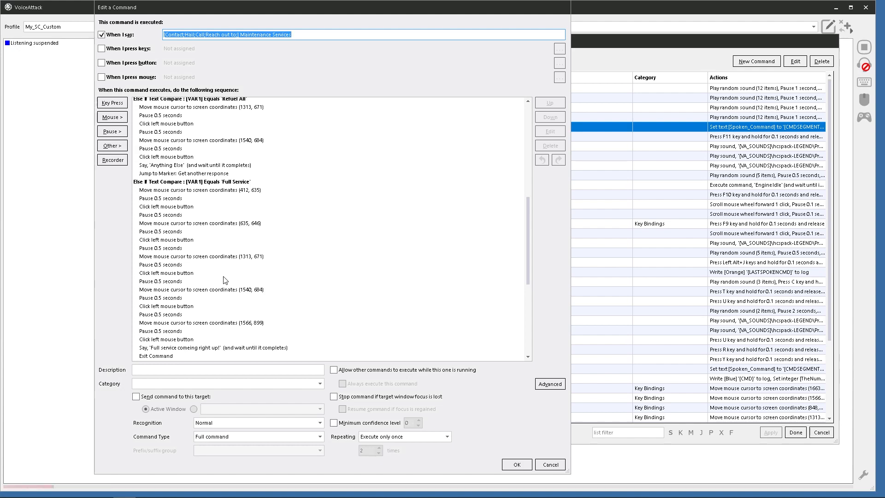
pyautogui.scroll(-1, 225, 281)
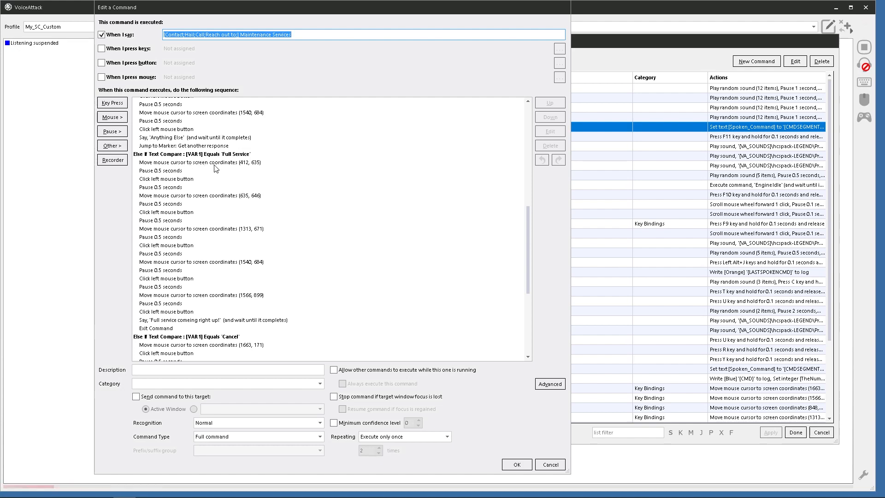
# - Compare the opening mouse-move, pause and click actions with the repeated ones in the refuel and Full Service branches
pyautogui.scroll(5, 201, 165)
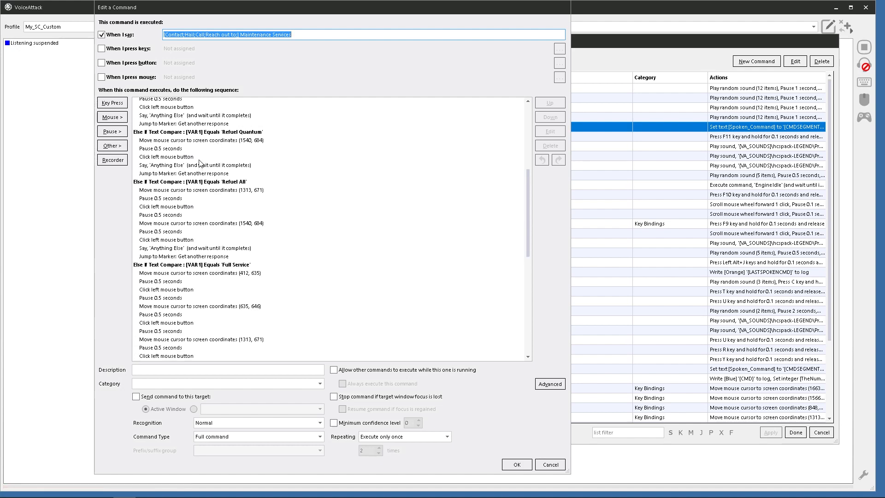
pyautogui.scroll(5, 197, 154)
pyautogui.scroll(2, 197, 126)
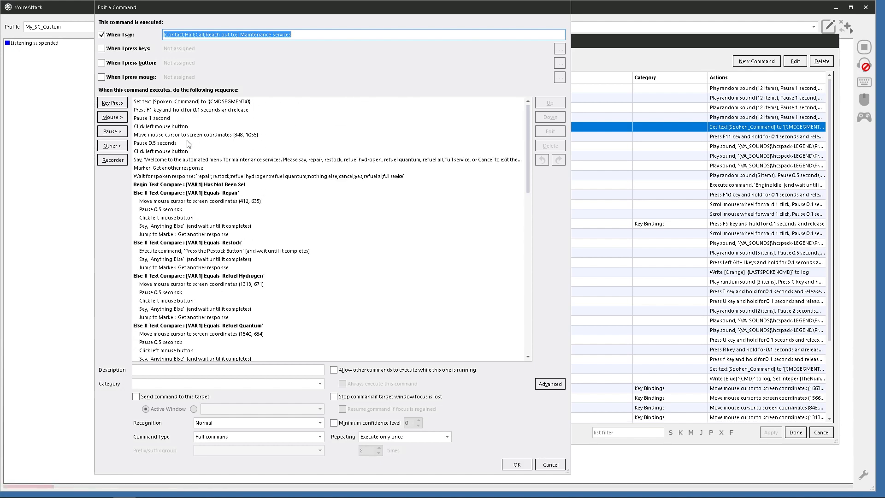
pyautogui.scroll(-6, 199, 161)
pyautogui.scroll(-2, 198, 161)
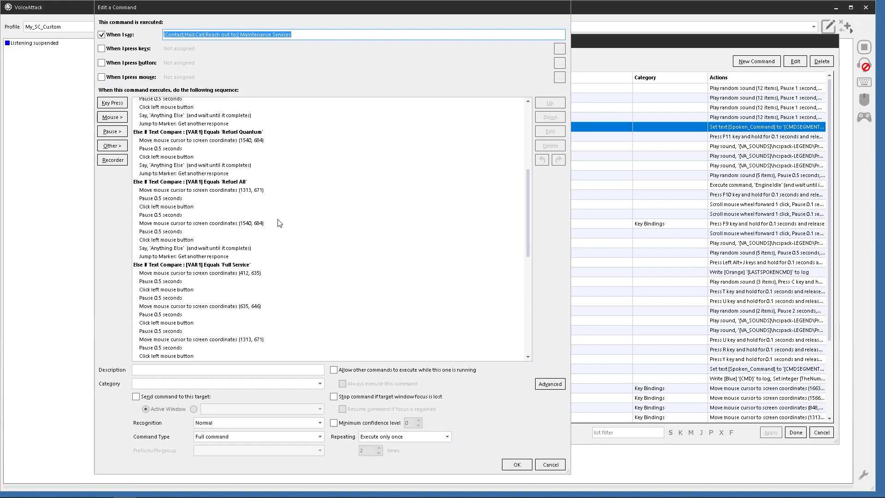
pyautogui.scroll(7, 280, 223)
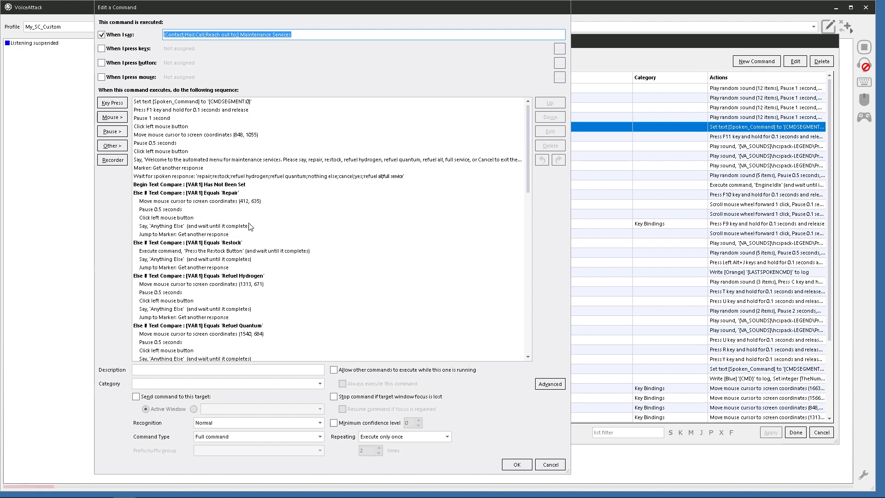
pyautogui.scroll(-1, 300, 228)
pyautogui.scroll(-7, 298, 230)
pyautogui.scroll(-3, 290, 237)
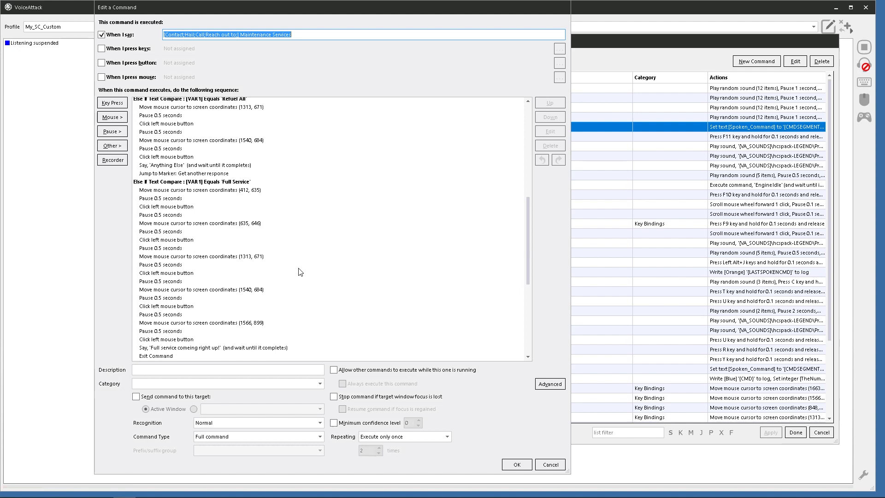
pyautogui.scroll(11, 312, 265)
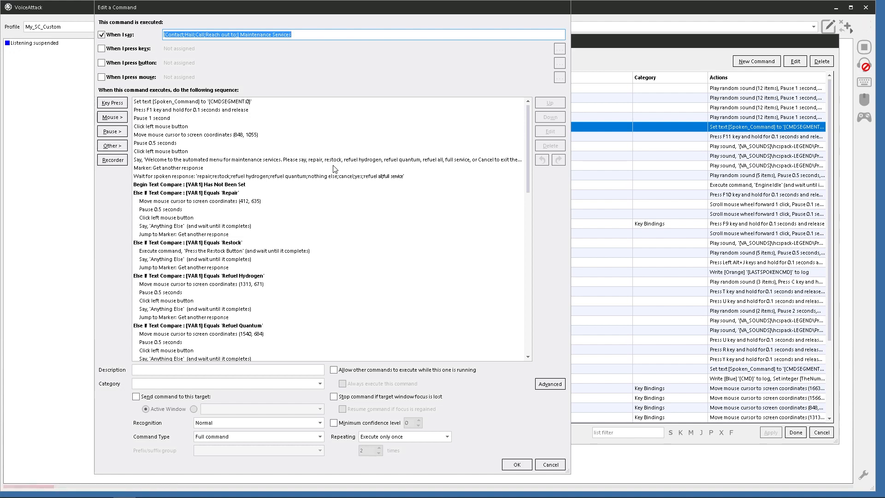
pyautogui.scroll(-6, 277, 229)
pyautogui.scroll(-3, 274, 229)
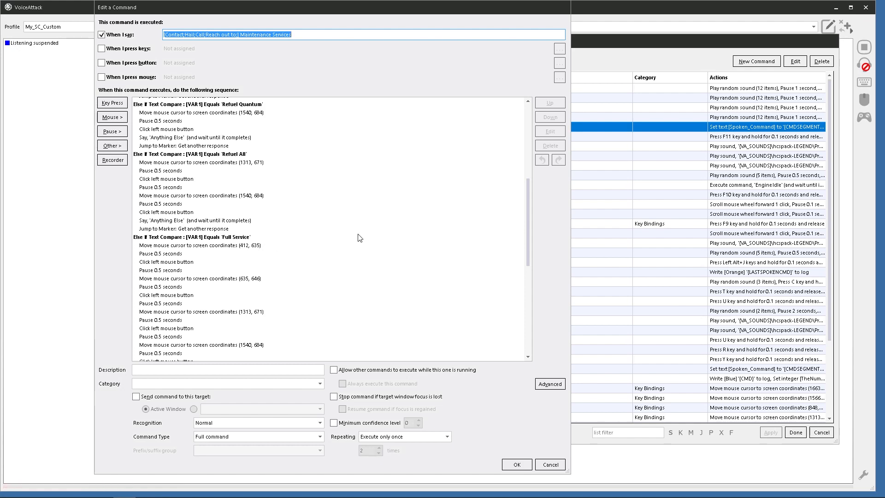
pyautogui.scroll(9, 343, 272)
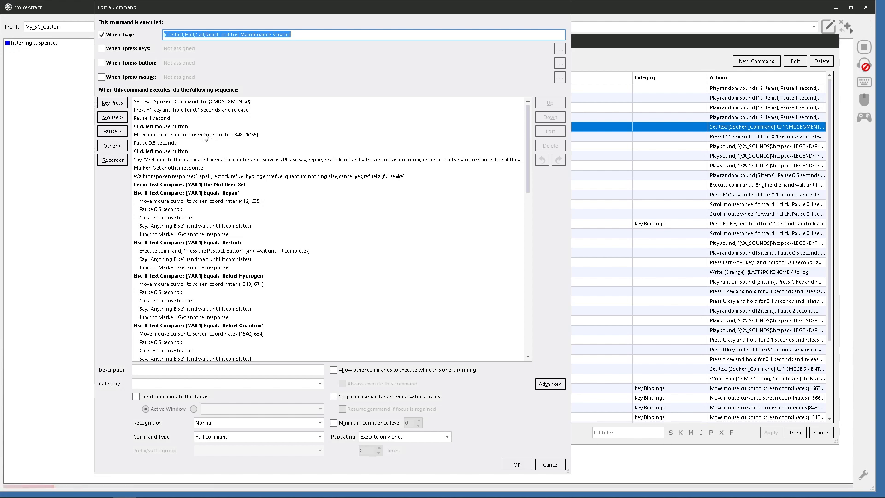
# - Copy the three opening actions that move the cursor to (848, 1055), pause 0.5 seconds and click the left mouse button
pyautogui.click(175, 136)
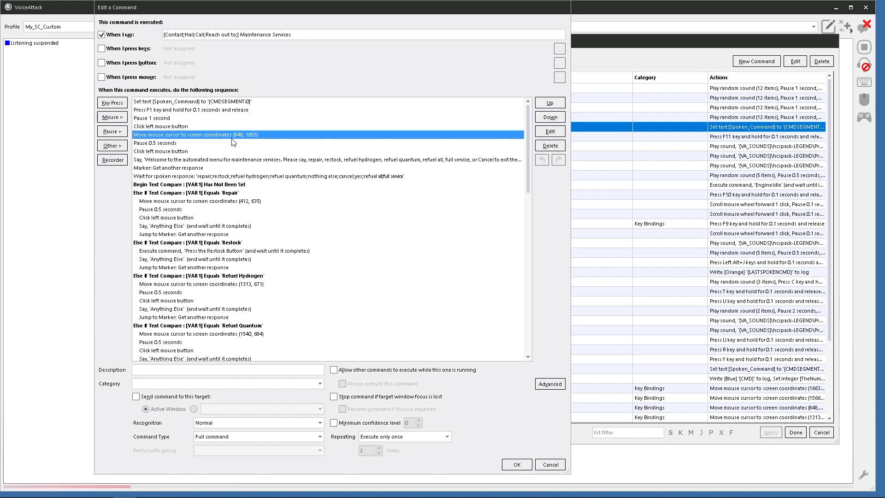
pyautogui.click(168, 143)
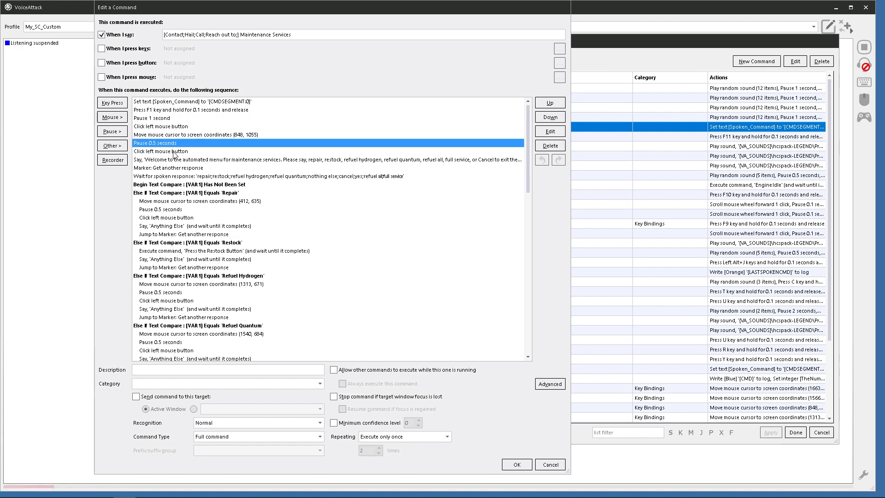
pyautogui.click(160, 152)
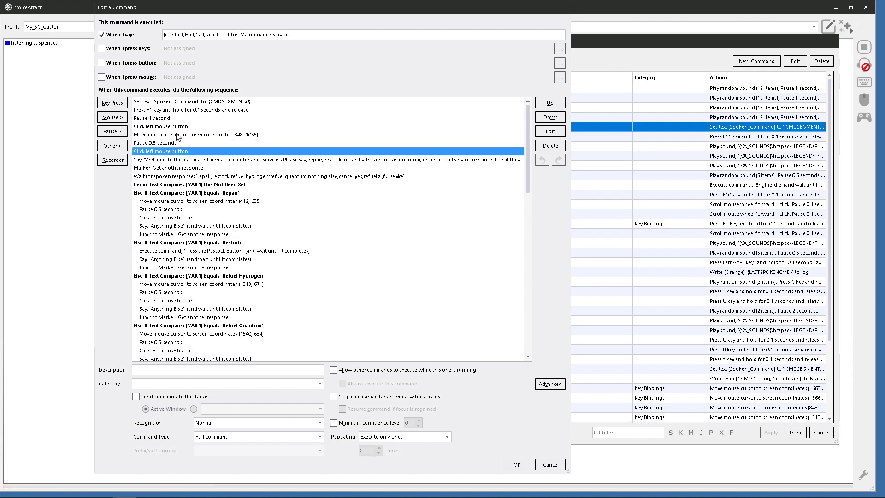
pyautogui.click(179, 135)
pyautogui.keyDown('shift'); pyautogui.click(164, 152); pyautogui.keyUp('shift')
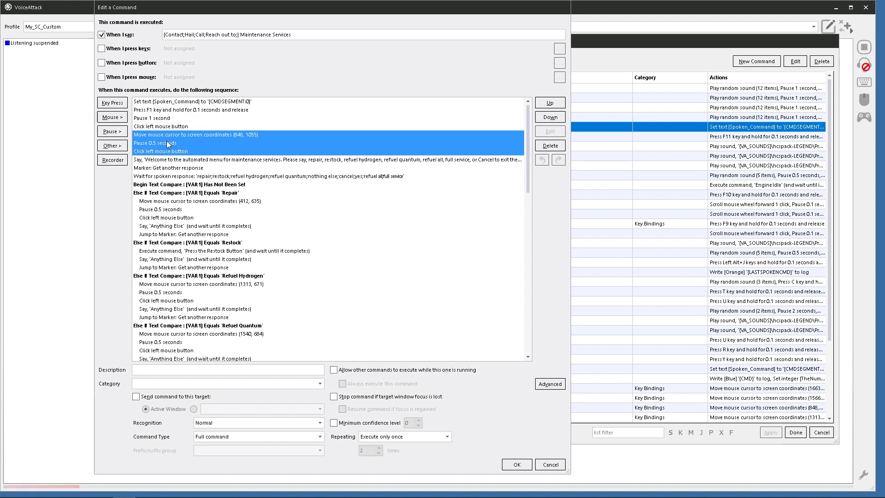
pyautogui.rightClick(157, 140)
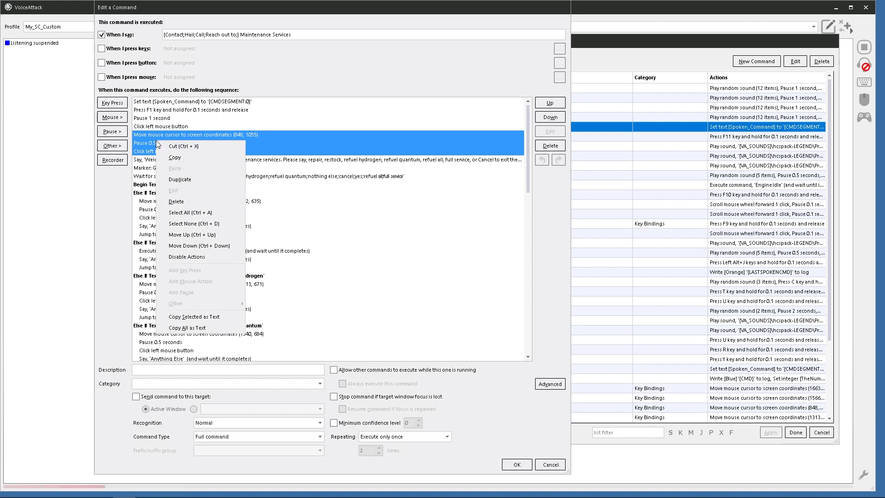
pyautogui.click(174, 157)
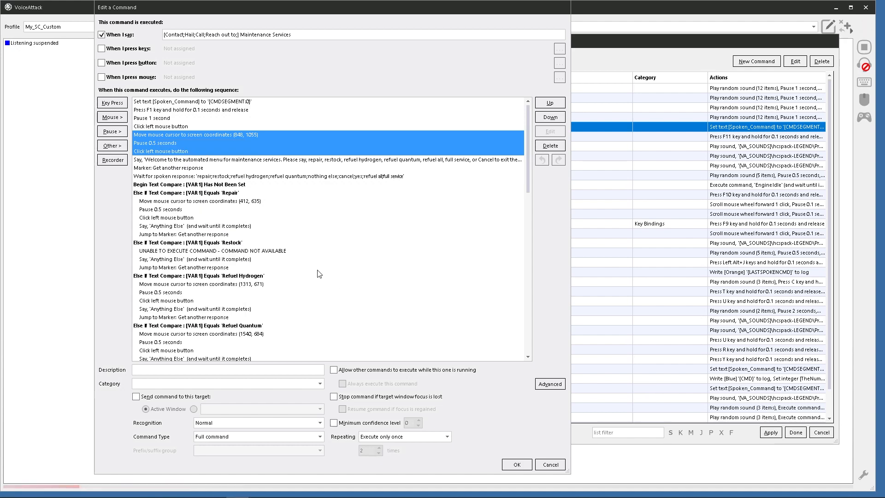
# - Copy the selected mouse-move, pause and click actions and close the Maintenance Services command with OK
pyautogui.rightClick(178, 143)
pyautogui.click(204, 161)
pyautogui.click(516, 464)
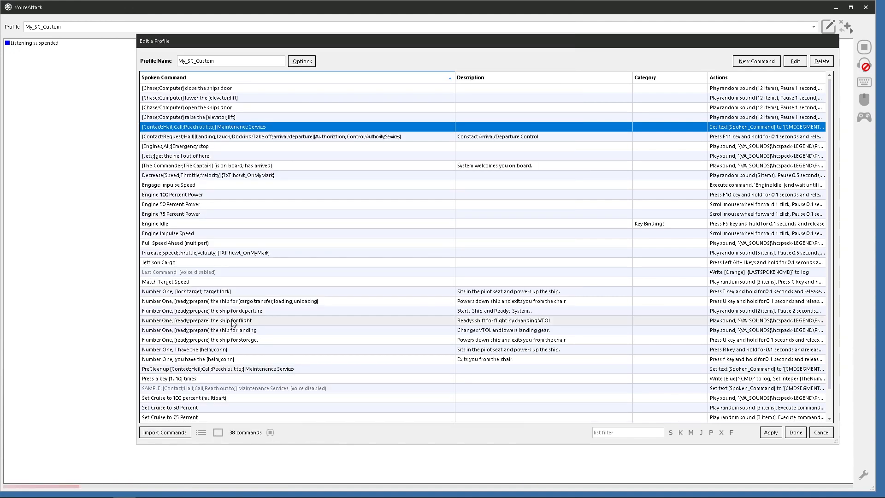
# - Create a new command with the spoken phrase "Press the Maintenace Button" and paste the three copied actions into its sequence
pyautogui.scroll(-1, 249, 353)
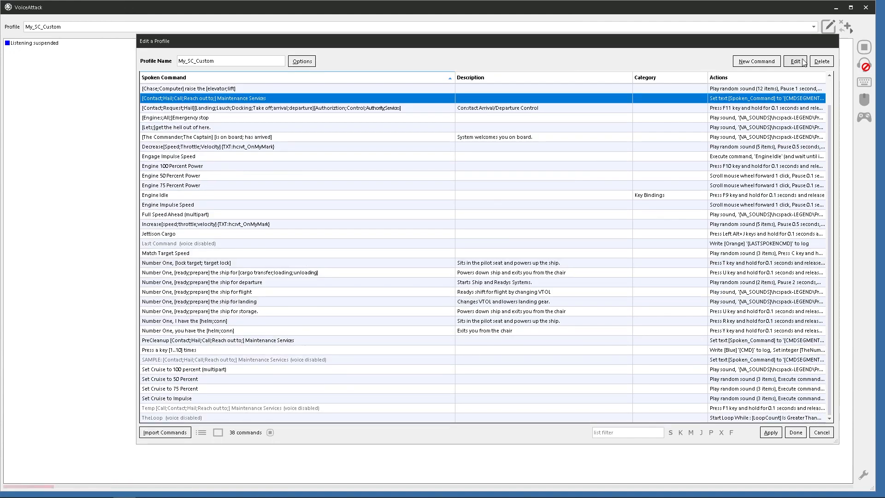
pyautogui.click(755, 60)
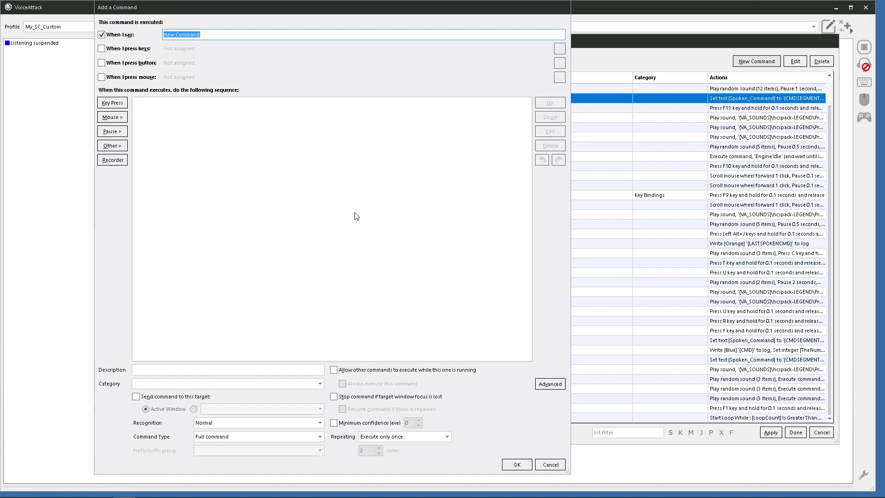
pyautogui.write('p')
pyautogui.press('BackSpace')
pyautogui.write('p')
pyautogui.press('BackSpace')
pyautogui.write('Press the Maintenace Button')
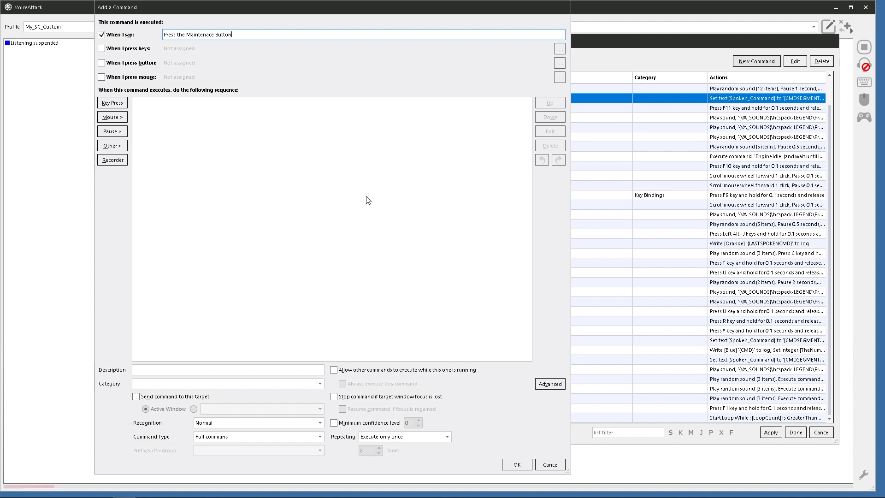
pyautogui.rightClick(188, 141)
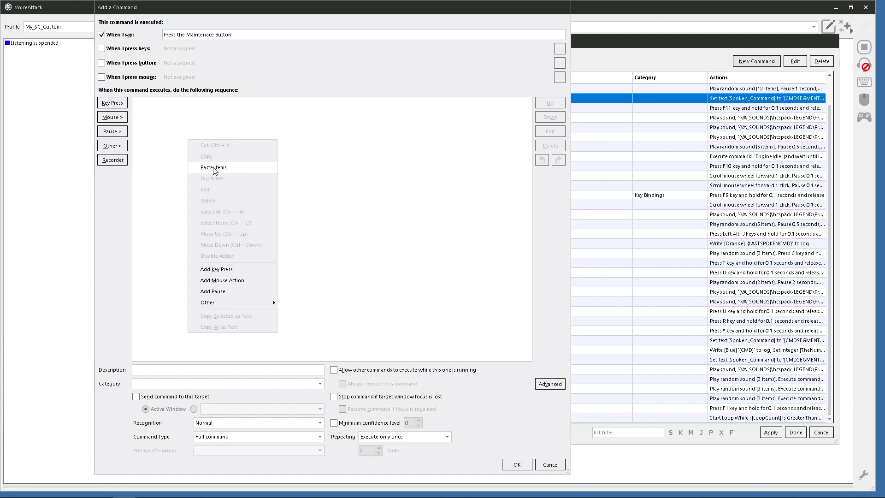
pyautogui.click(213, 167)
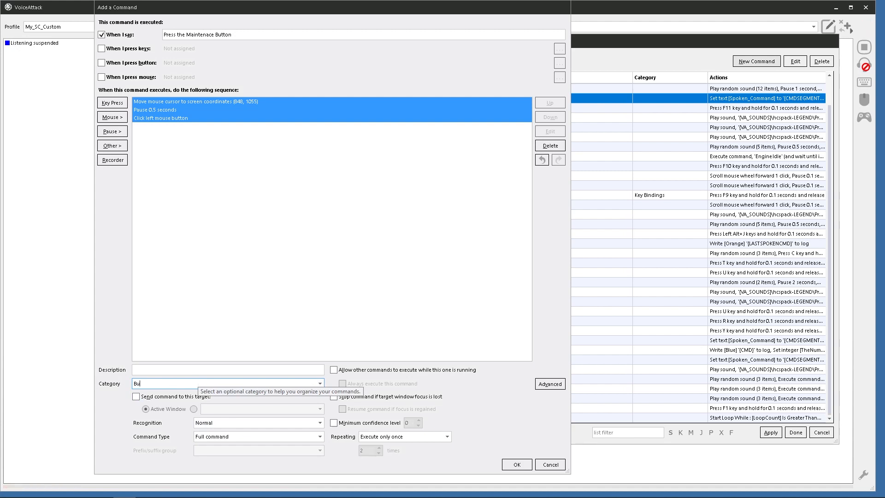
# - Assign the new command to the category "Button Coordinates" and save it
pyautogui.write('on C')
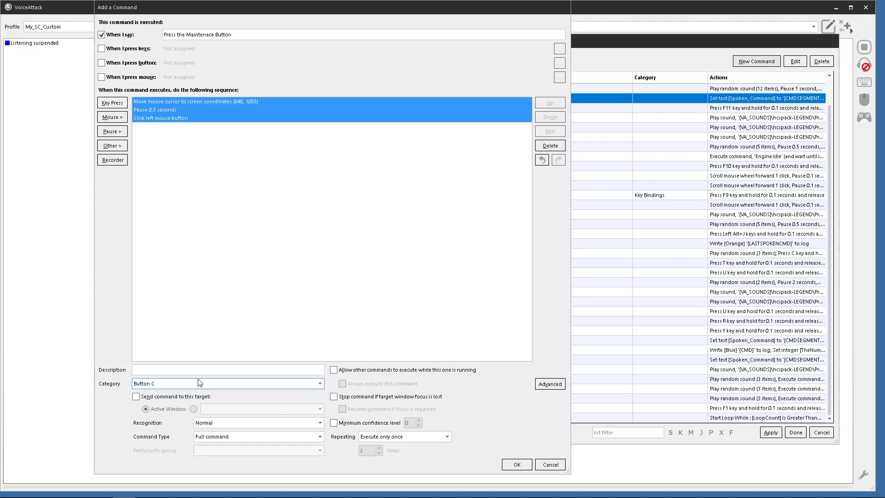
pyautogui.press('BackSpace')
pyautogui.press('BackSpace')
pyautogui.press('BackSpace')
pyautogui.write('utton Co')
pyautogui.doubleClick(141, 384)
pyautogui.click(239, 366)
pyautogui.click(517, 465)
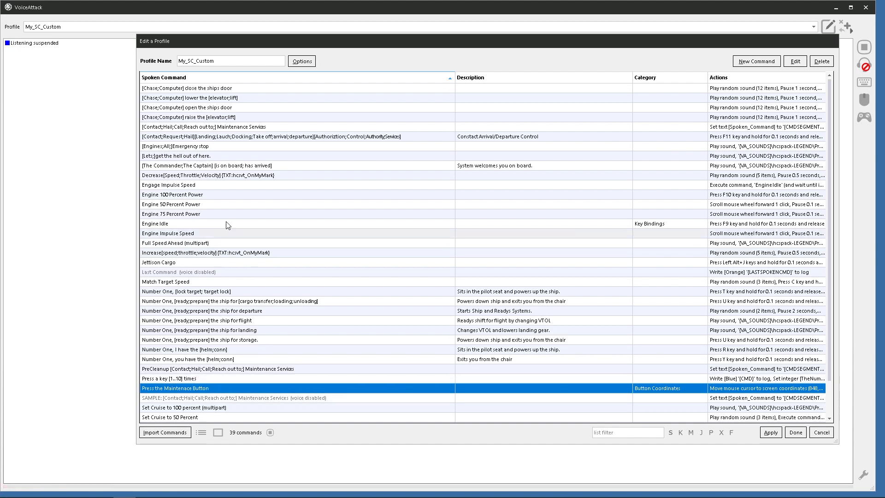
# - Delete the (848, 1055) mouse move, 0.5-second pause and following left click from the "[Contact;Hail;Call;Reach out to;] Maintenance Services" command
pyautogui.doubleClick(210, 127)
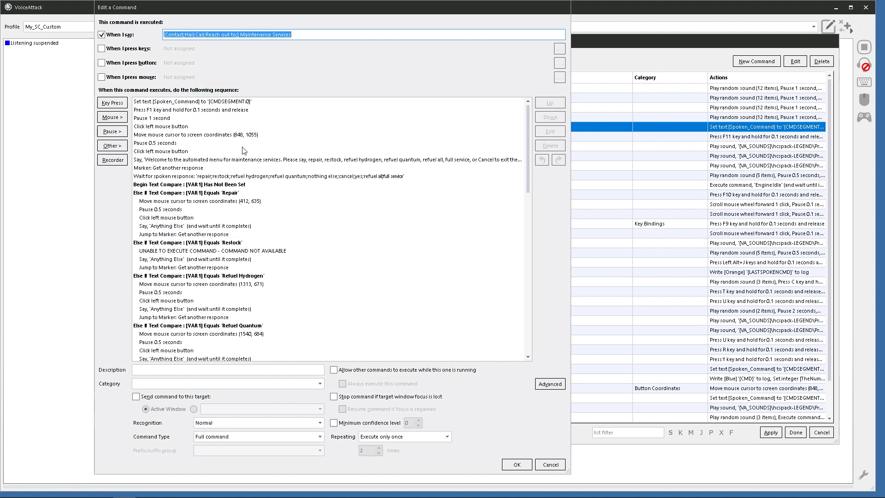
pyautogui.click(170, 135)
pyautogui.keyDown('shift'); pyautogui.click(161, 153); pyautogui.keyUp('shift')
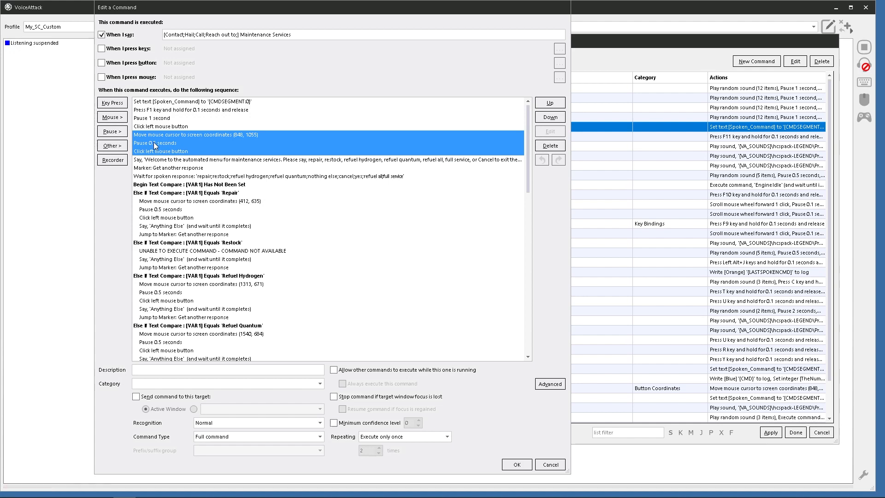
pyautogui.rightClick(154, 144)
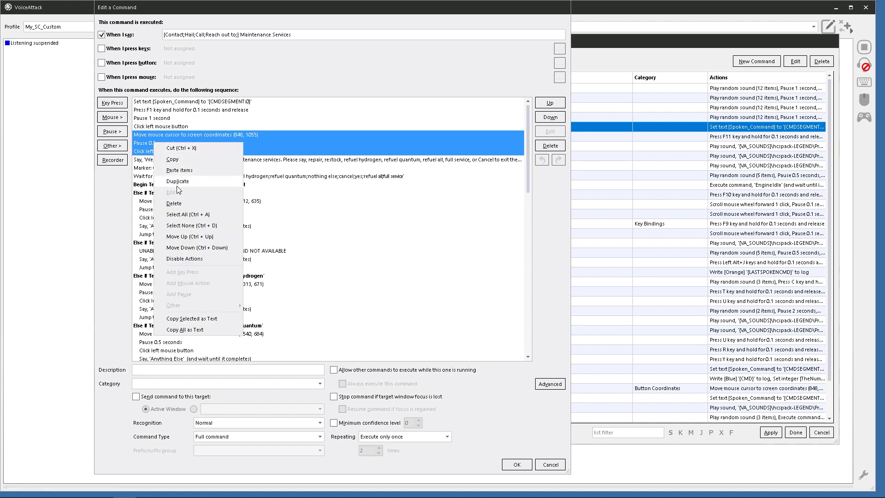
pyautogui.click(177, 204)
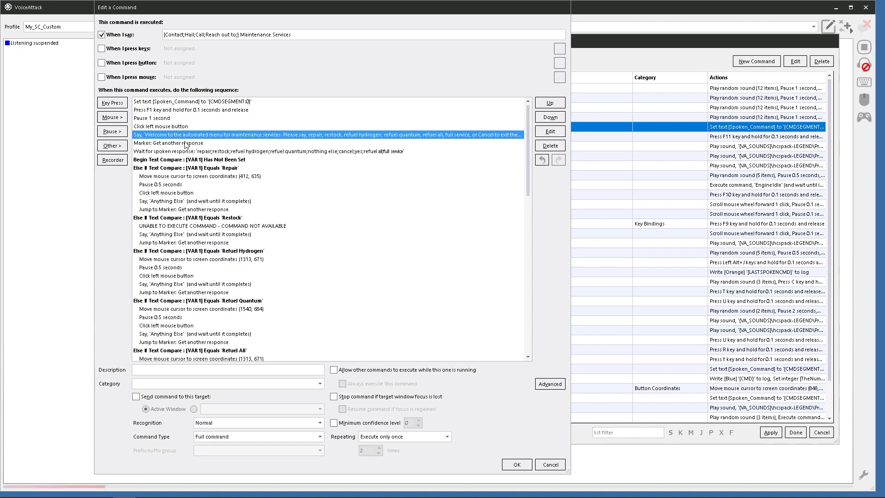
# - Insert an Execute Another Command action for "Press the Maintenace Button" after the opening left mouse click, waiting until it completes
pyautogui.click(149, 127)
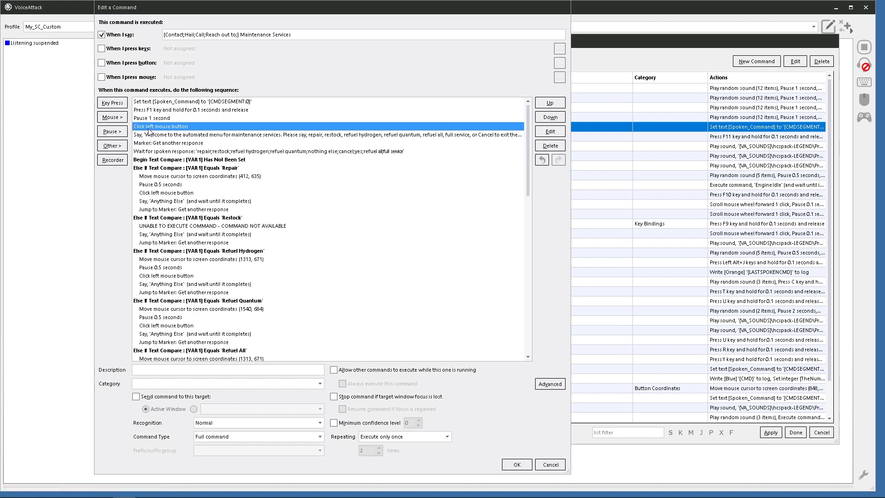
pyautogui.click(112, 148)
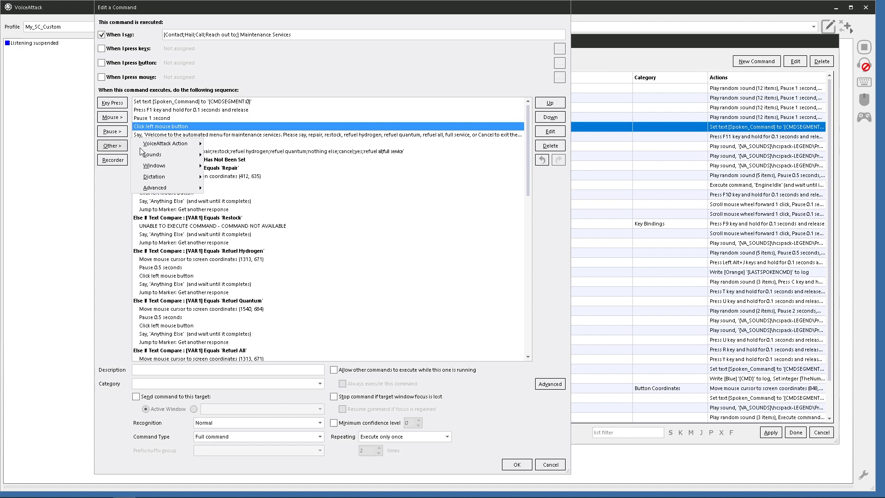
pyautogui.moveTo(173, 144)
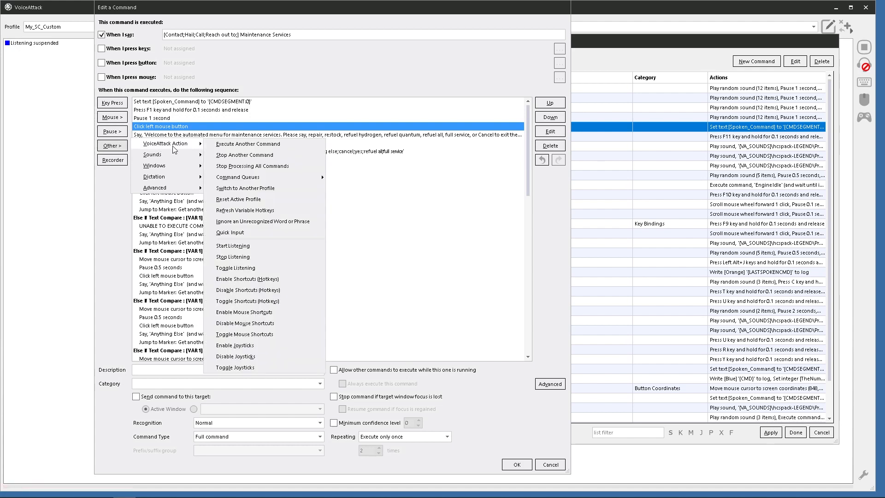
pyautogui.click(245, 145)
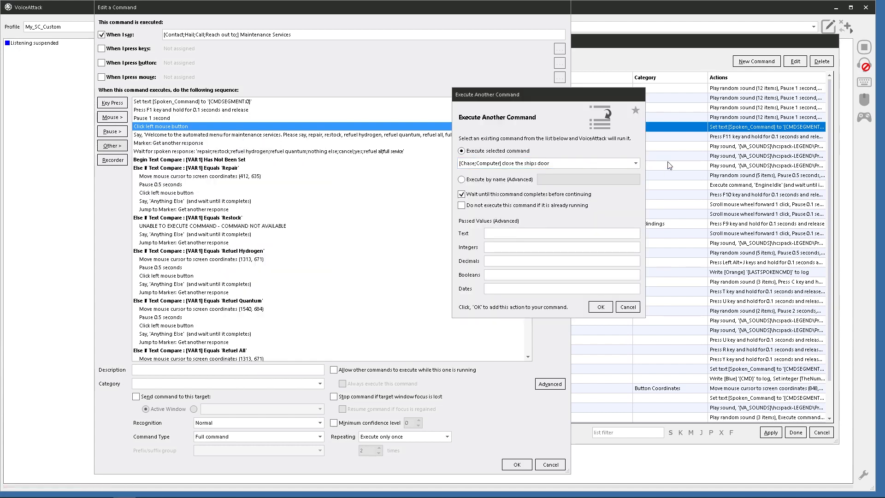
pyautogui.click(635, 164)
pyautogui.scroll(-1, 540, 341)
pyautogui.scroll(-1, 540, 340)
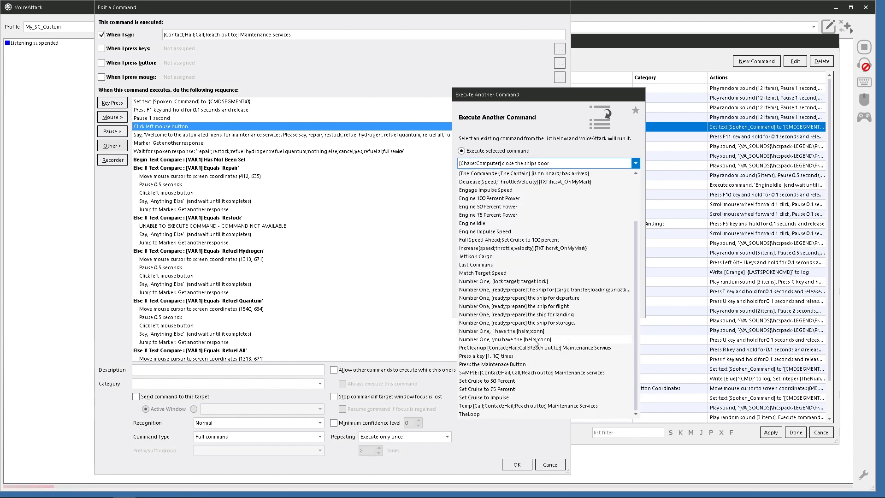
pyautogui.click(492, 364)
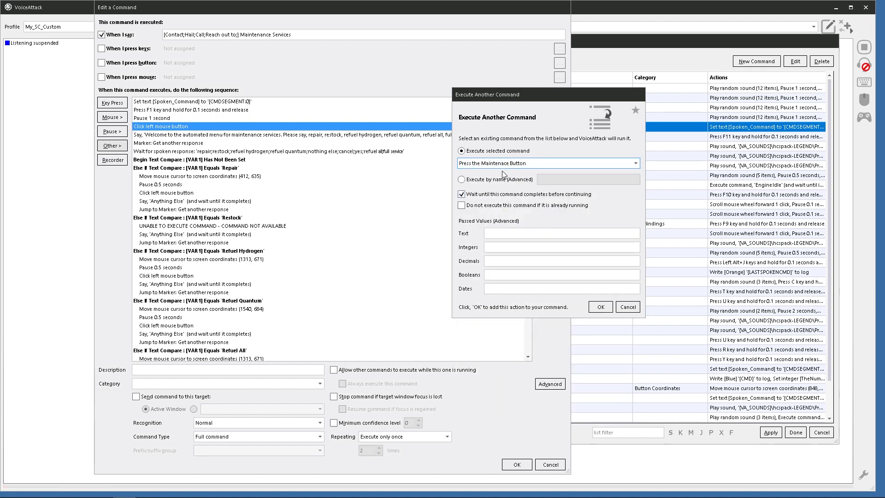
pyautogui.click(601, 307)
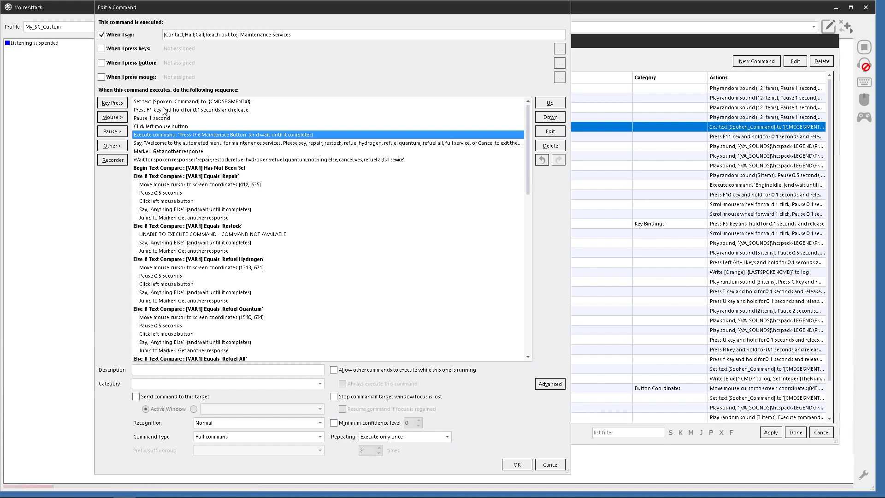
# - Copy the opening F1 key press, 1-second pause and left-click actions, and save the Maintenance Services command
pyautogui.click(165, 110)
pyautogui.moveTo(155, 121); pyautogui.dragTo(159, 128)
pyautogui.rightClick(154, 118)
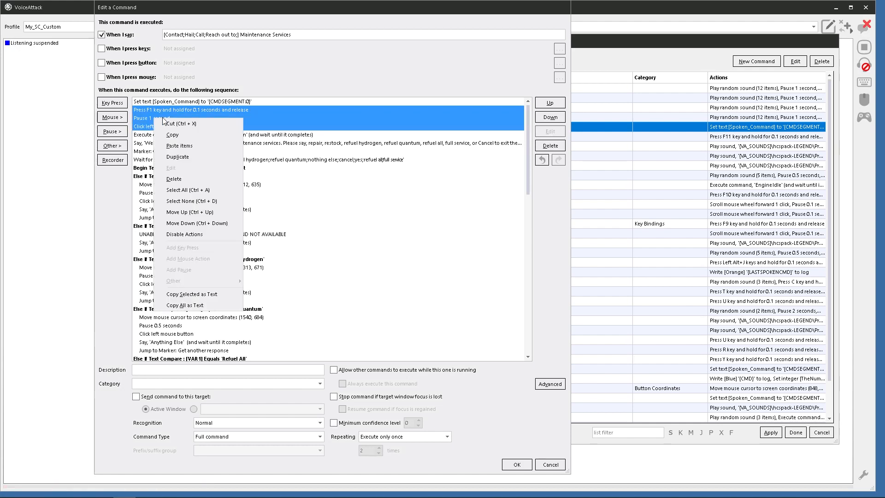
pyautogui.click(182, 137)
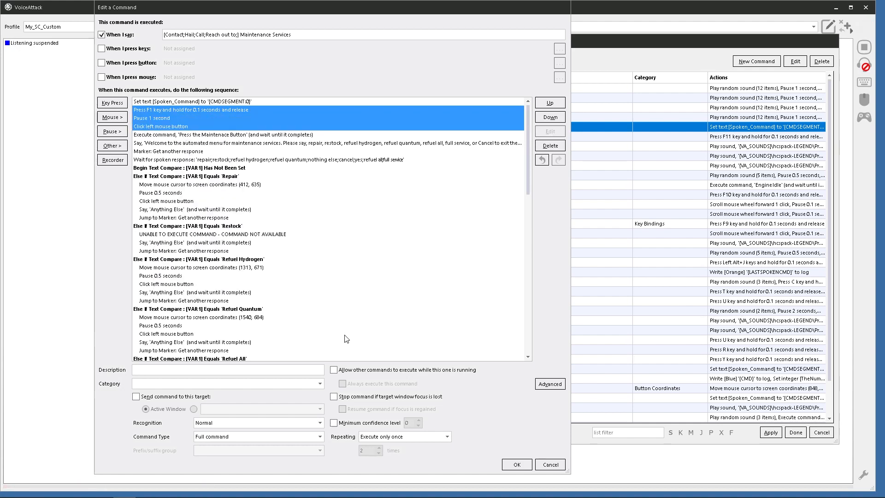
pyautogui.click(513, 468)
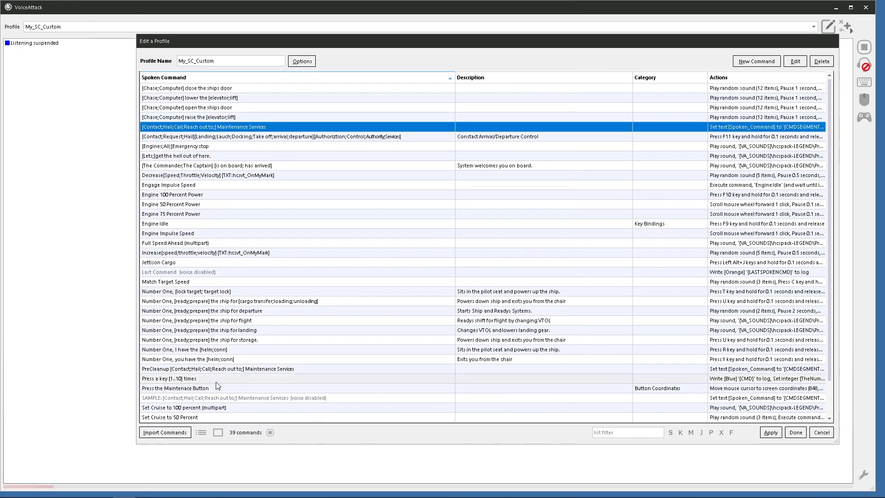
# - Duplicate the "Press the Maintenace Button" command and change the duplicate's spoken phrase to "Bring up MobiGlass"
pyautogui.click(174, 390)
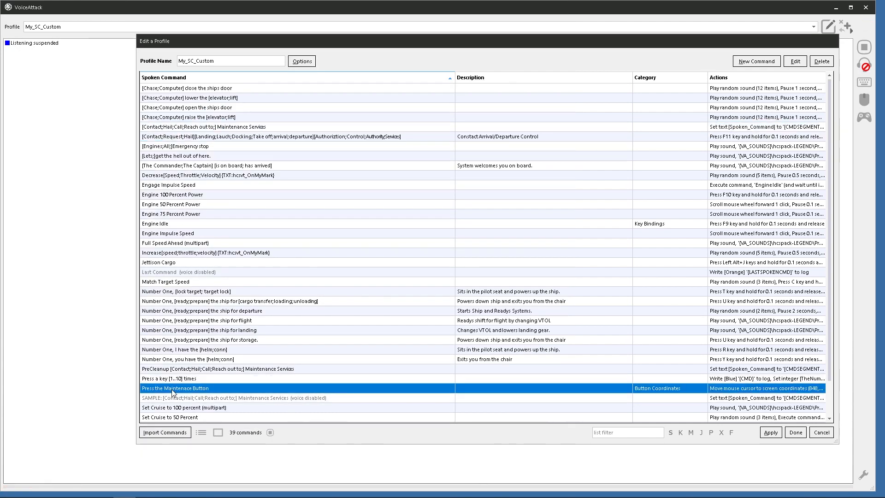
pyautogui.rightClick(174, 392)
pyautogui.click(200, 417)
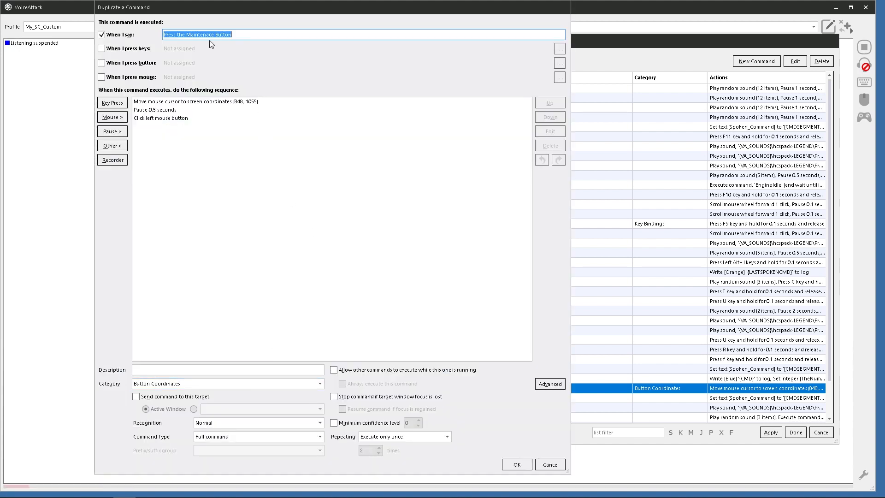
pyautogui.click(203, 35)
pyautogui.moveTo(231, 34); pyautogui.dragTo(163, 35)
pyautogui.write('Bring up Mob')
pyautogui.click(206, 141)
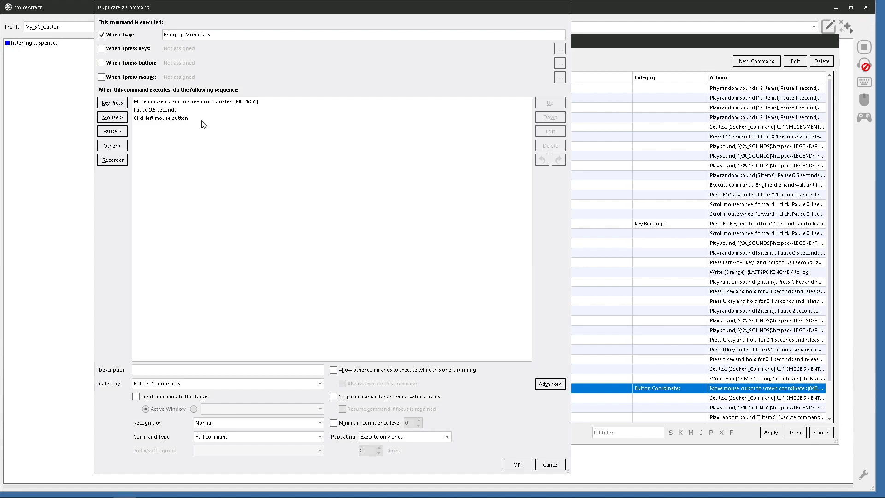
# - Replace the duplicate's three actions with the copied F1 key press, 1-second pause and left click, and save the command
pyautogui.click(203, 119)
pyautogui.moveTo(142, 107); pyautogui.dragTo(159, 106)
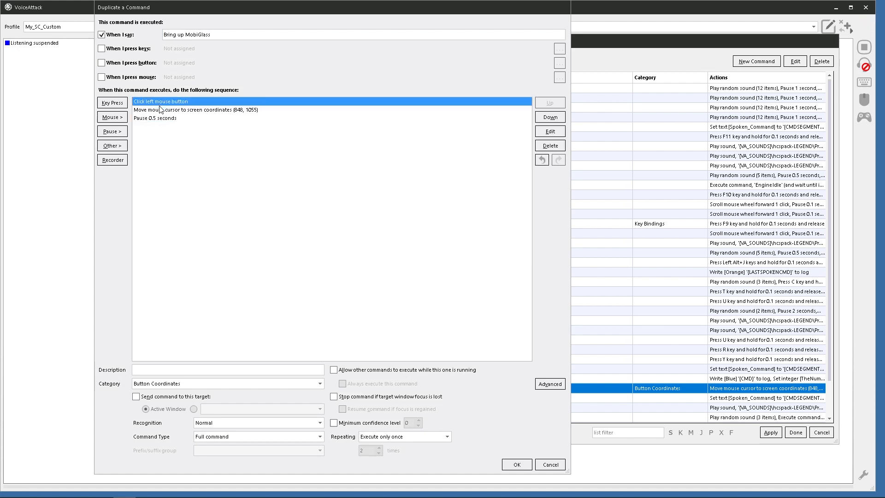
pyautogui.press('Delete')
pyautogui.press('Delete')
pyautogui.press('Delete')
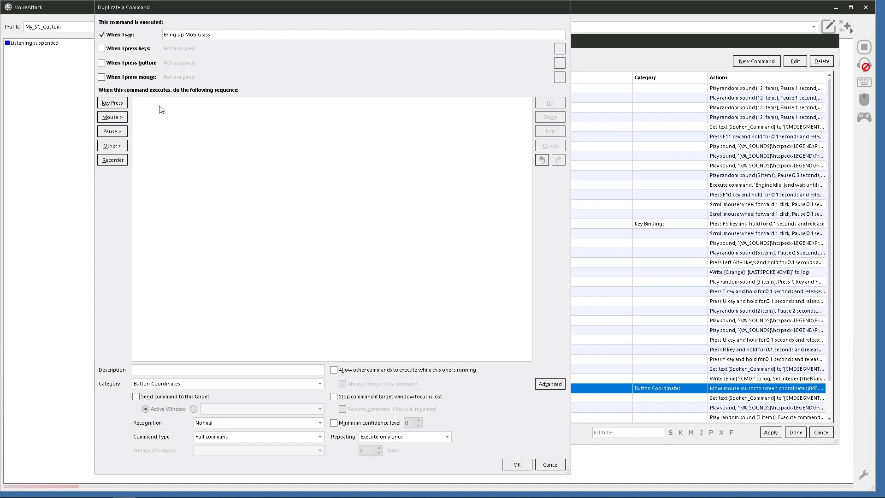
pyautogui.hotkey('ctrl', 'z')
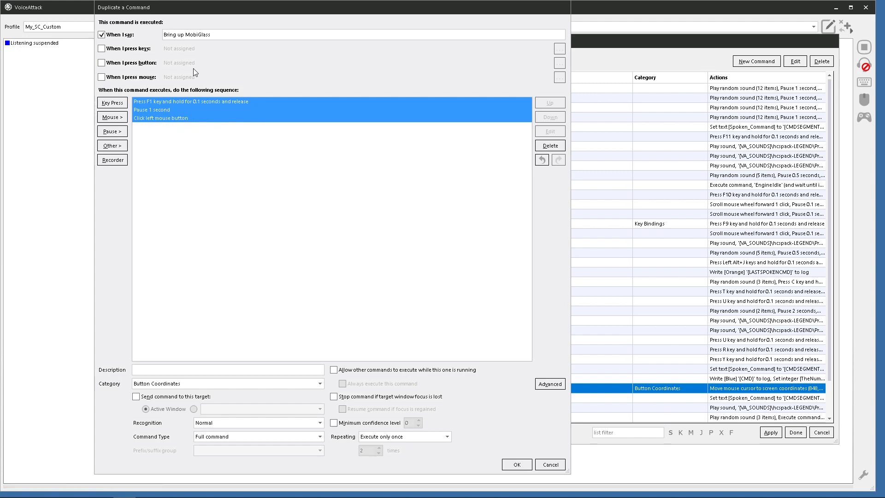
pyautogui.click(513, 466)
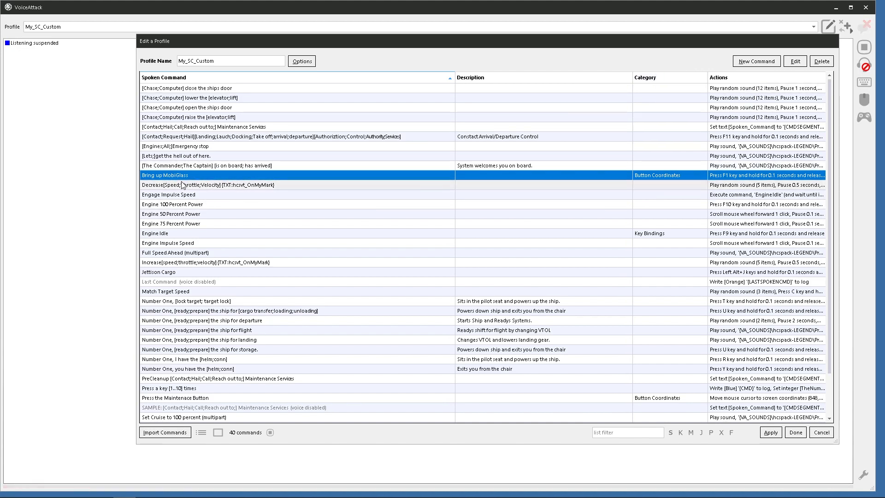
# - Rename the "Bring up MobiGlass" command's spoken phrase to "Press a button to bring up MobiGlass" and save it
pyautogui.rightClick(160, 179)
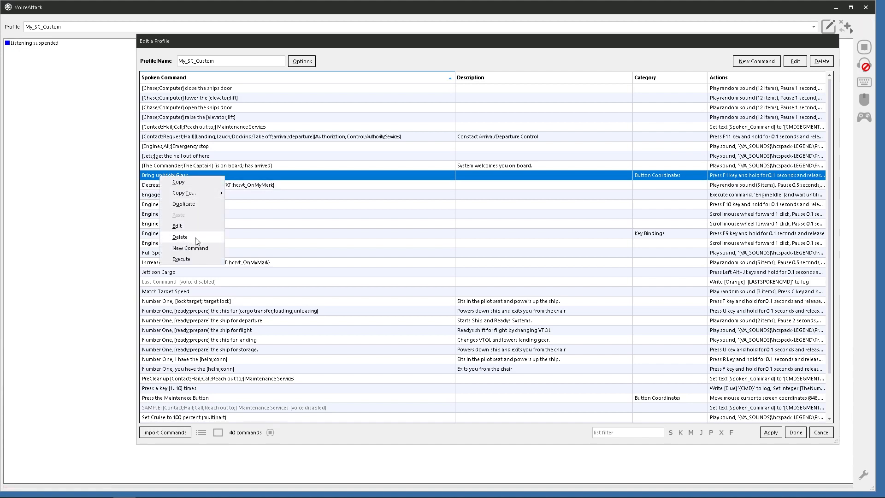
pyautogui.moveTo(187, 192)
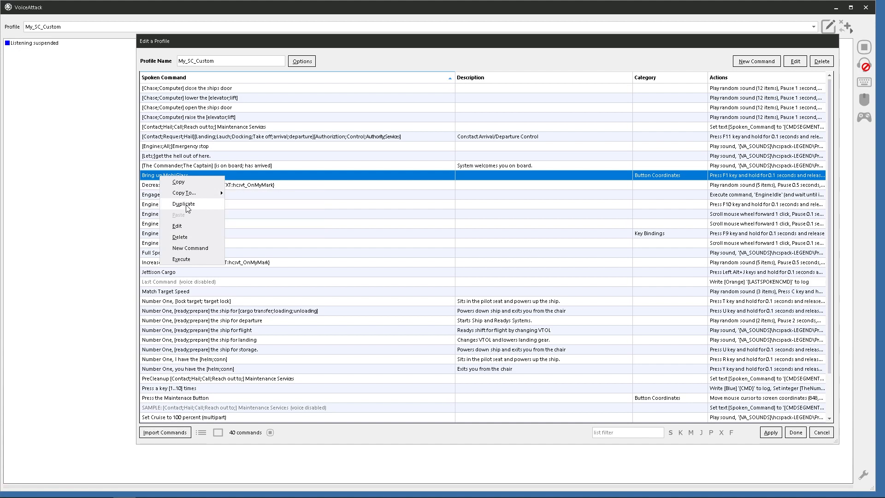
pyautogui.click(177, 226)
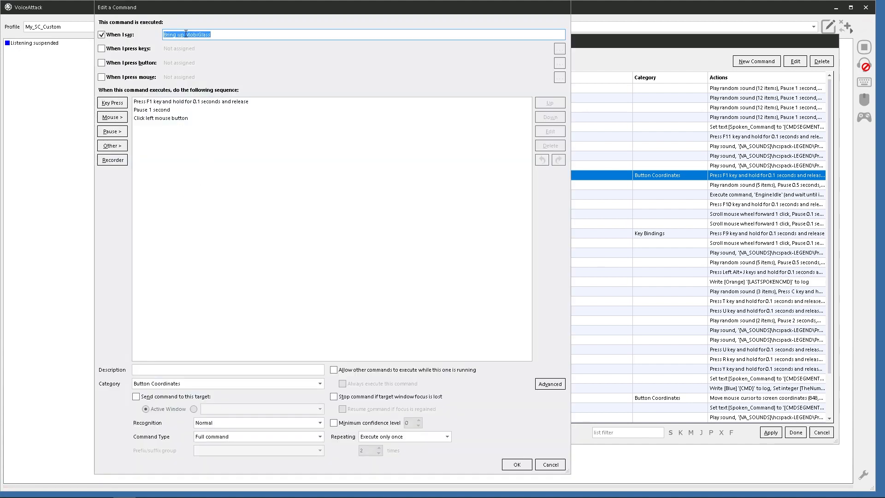
pyautogui.moveTo(177, 33); pyautogui.dragTo(147, 32)
pyautogui.press('BackSpace')
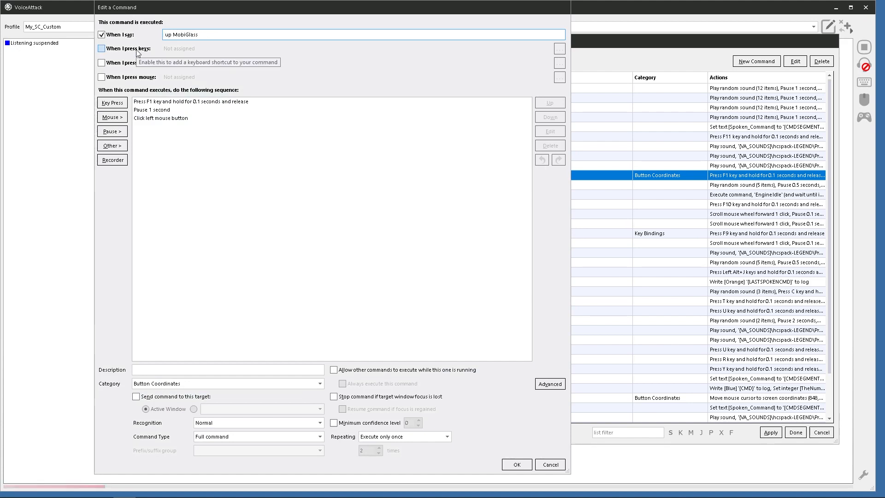
pyautogui.write('Pr ')
pyautogui.write('ss a button to bring')
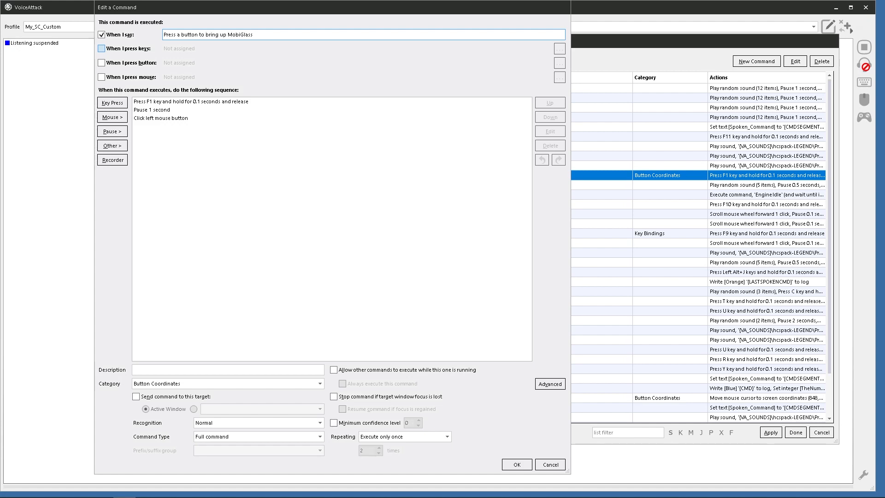
pyautogui.click(515, 463)
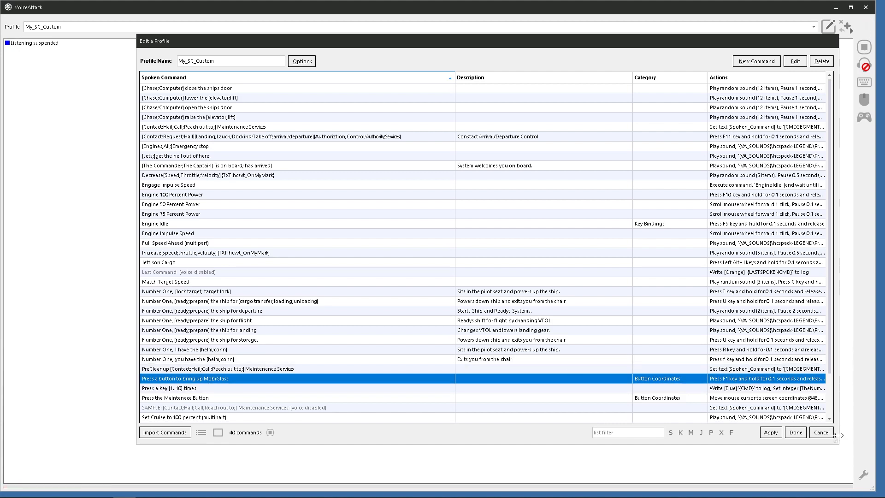
# - Delete the opening F1 key press, 1-second pause and left-click actions from the [Contact;Hail;Call;Reach out to;] Maintenance Services command
pyautogui.click(204, 126)
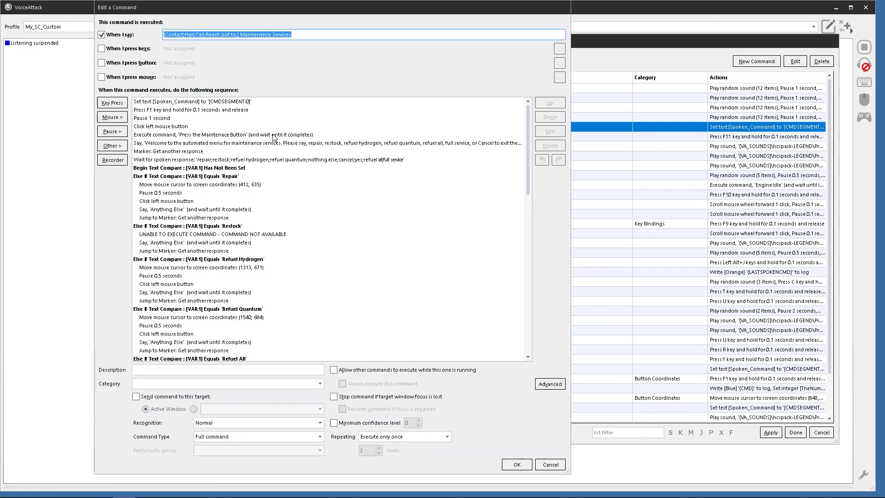
pyautogui.click(157, 113)
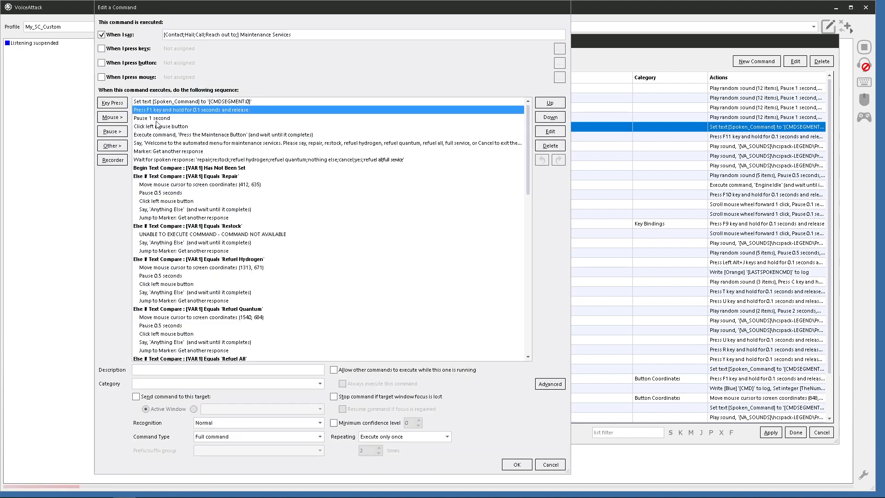
pyautogui.keyDown('shift'); pyautogui.click(155, 127); pyautogui.keyUp('shift')
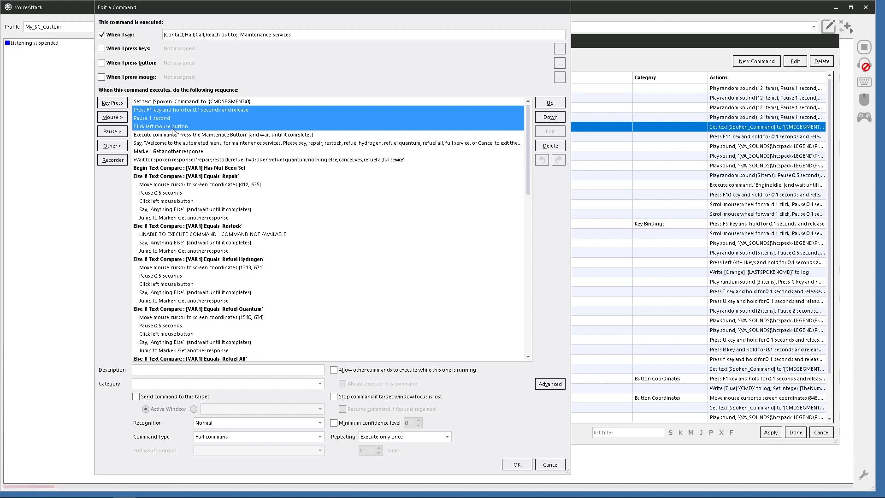
pyautogui.press('Delete')
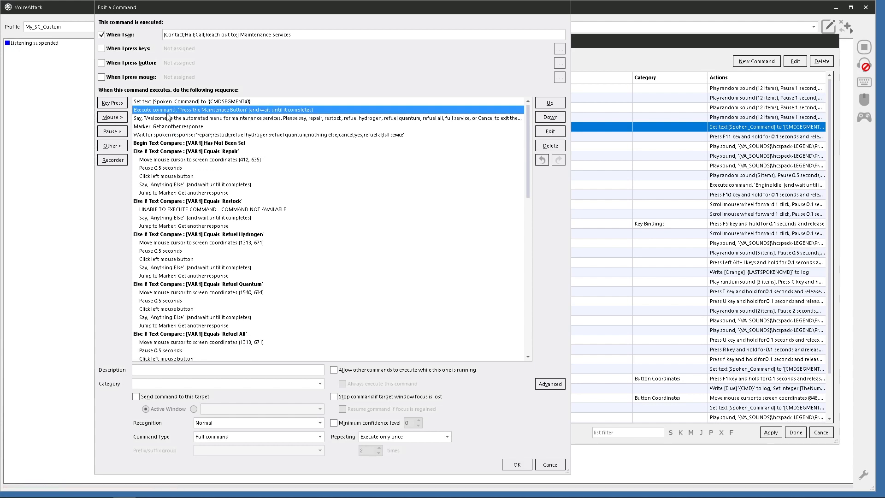
# - Duplicate the action that executes "Press the Maintenace Button" and set the first copy to execute "Press a button to bring up MobiGlass"
pyautogui.rightClick(164, 111)
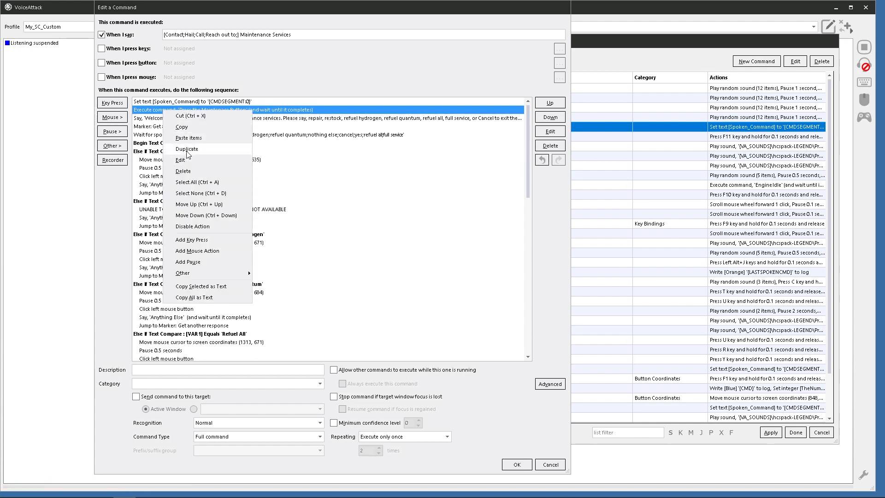
pyautogui.click(186, 150)
pyautogui.doubleClick(174, 109)
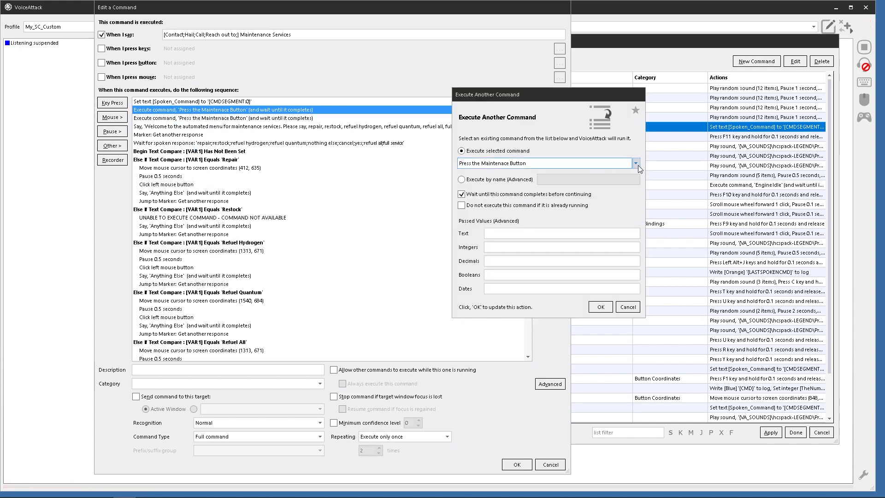
pyautogui.click(636, 164)
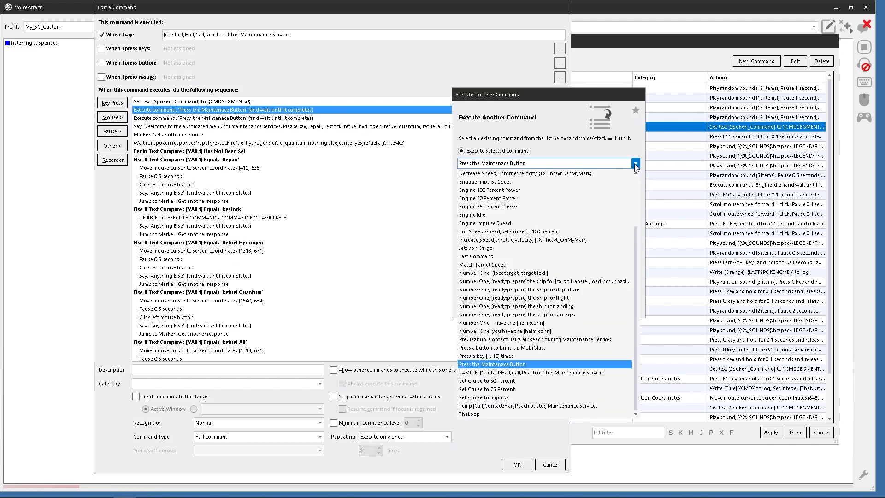
pyautogui.click(521, 348)
pyautogui.click(600, 308)
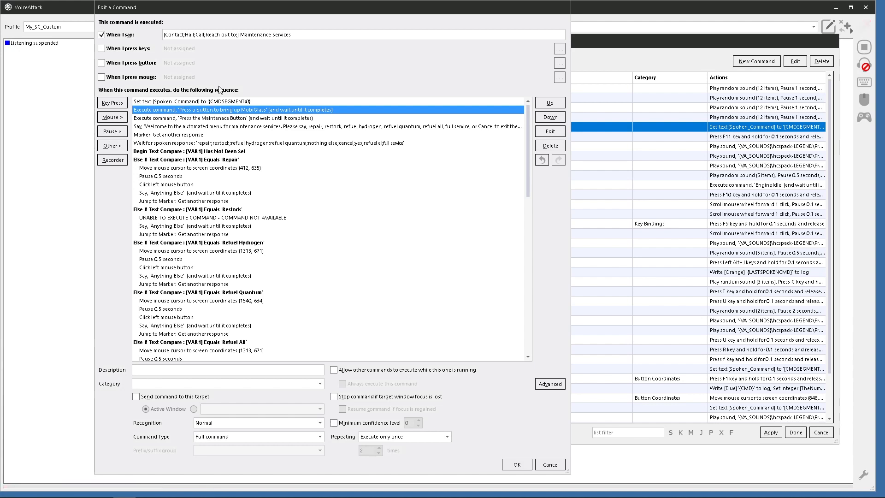
pyautogui.click(271, 34)
pyautogui.click(184, 118)
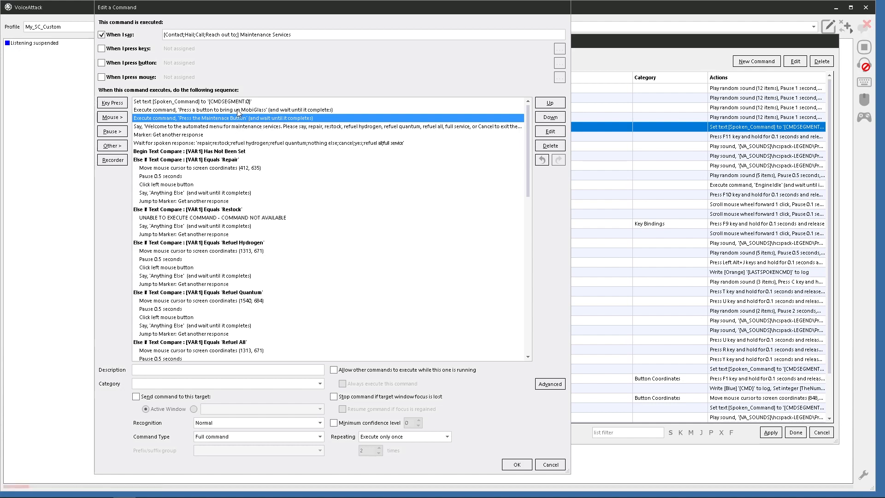
pyautogui.click(307, 184)
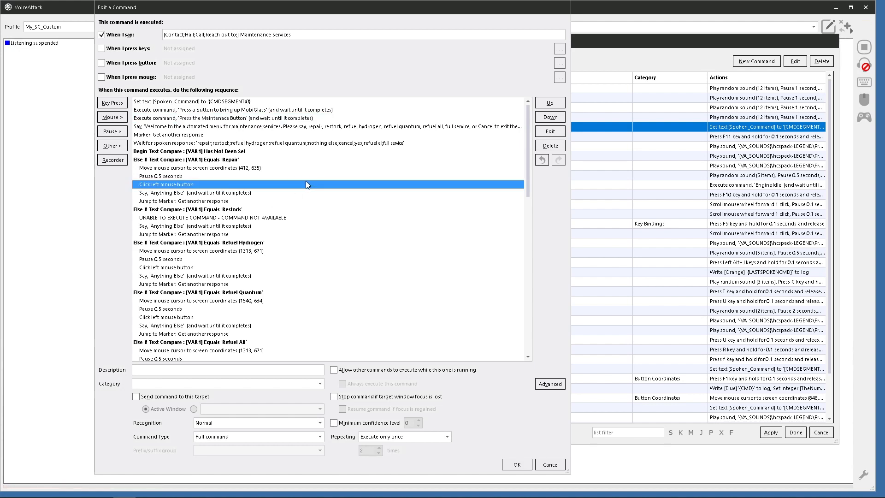
# - Copy the Repair branch's cursor move to (412, 635), 0.5-second pause and left-click actions, and save the Maintenance Services command
pyautogui.click(190, 169)
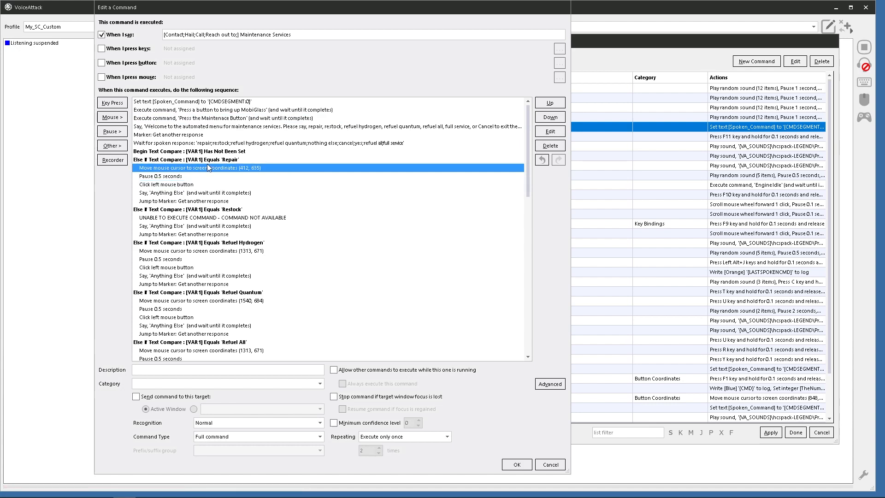
pyautogui.keyDown('shift'); pyautogui.click(169, 185); pyautogui.keyUp('shift')
pyautogui.rightClick(167, 177)
pyautogui.click(224, 193)
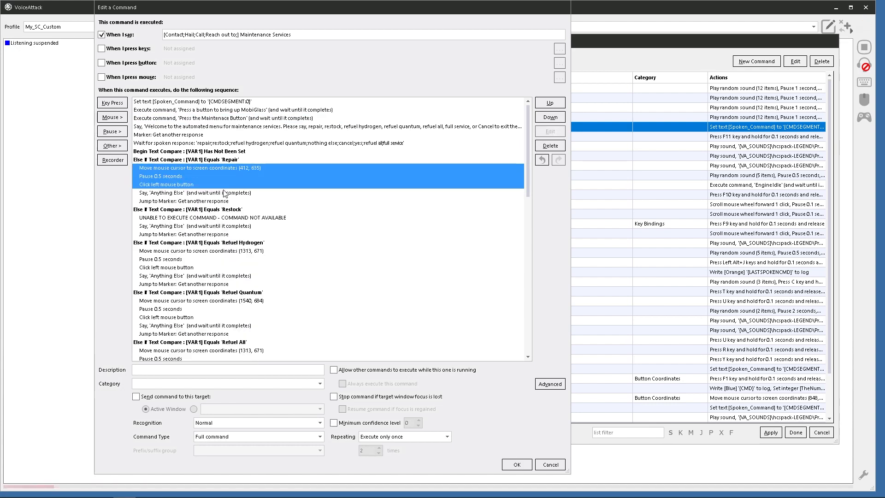
pyautogui.click(510, 465)
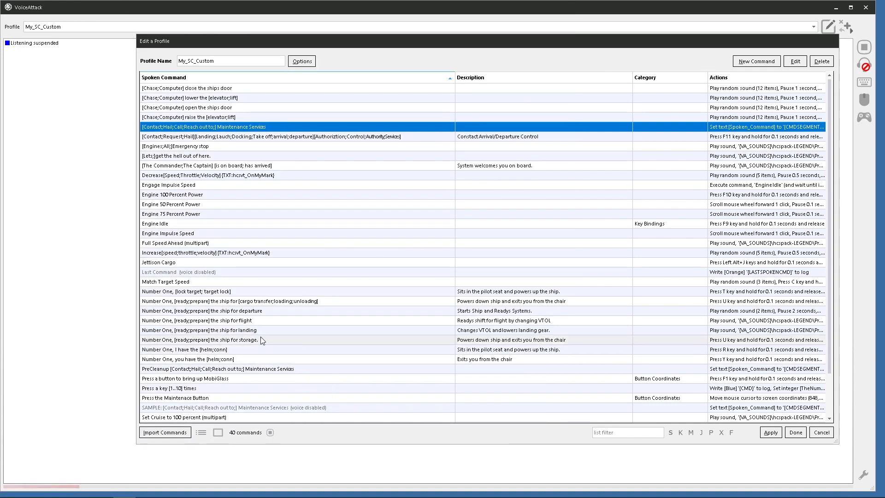
# - Duplicate the "Press the Maintenace Button" command and change the duplicate's spoken phrase to "Press the Repair Button"
pyautogui.click(175, 380)
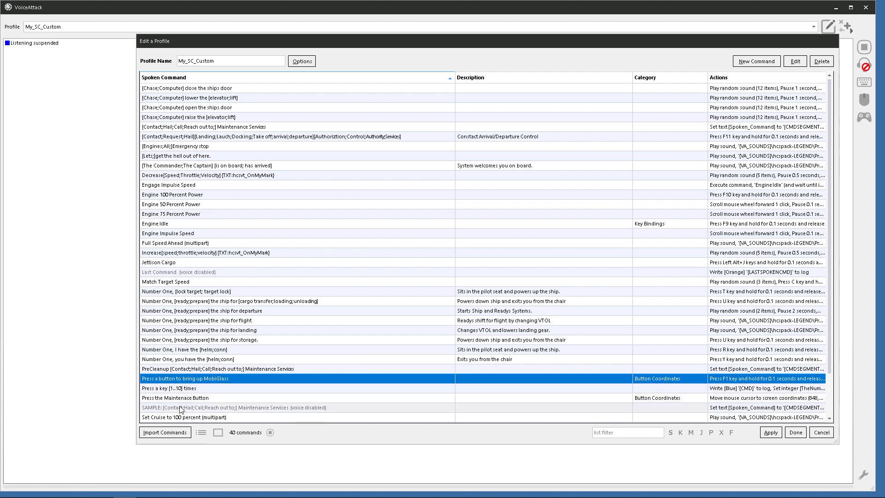
pyautogui.rightClick(178, 398)
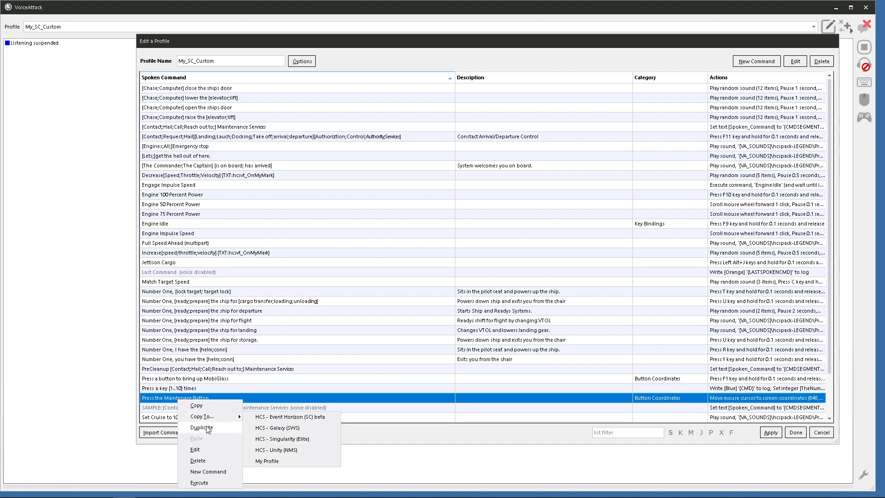
pyautogui.click(203, 426)
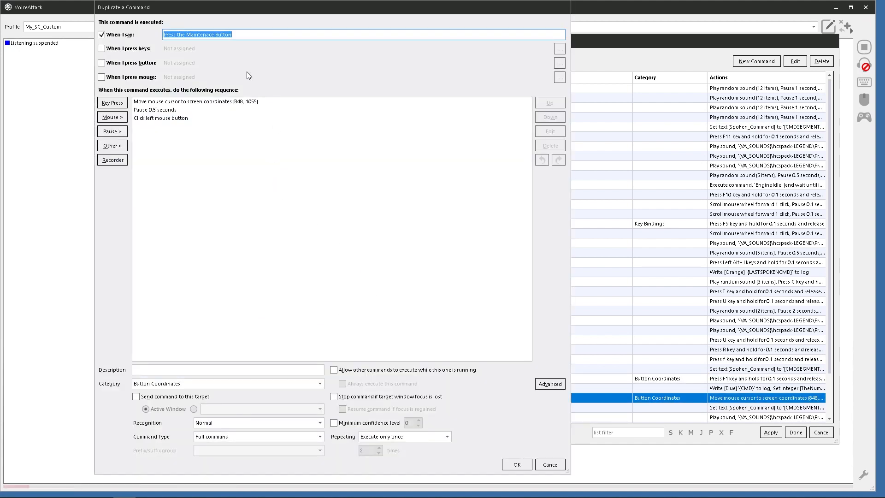
pyautogui.click(186, 34)
pyautogui.moveTo(186, 34); pyautogui.dragTo(262, 26)
pyautogui.write('Repair')
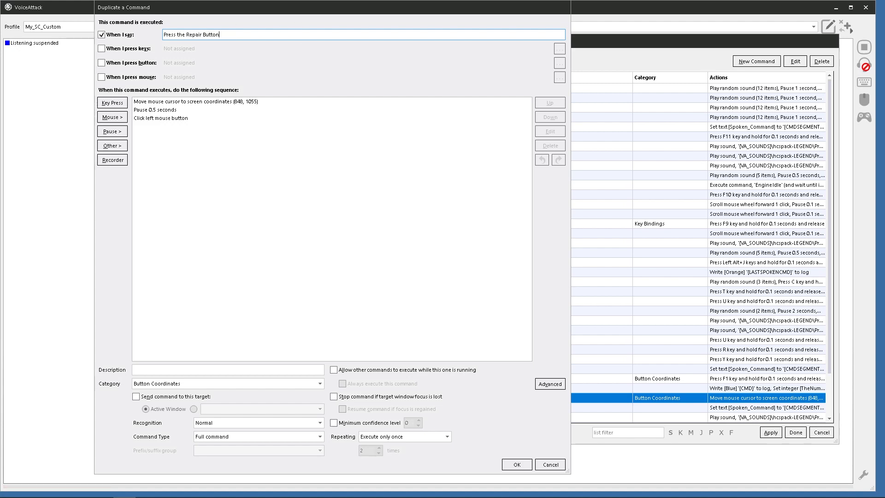
# - Replace the duplicate's three actions with the copied cursor move to (412, 635), 0.5-second pause and left click, and save the command
pyautogui.click(205, 102)
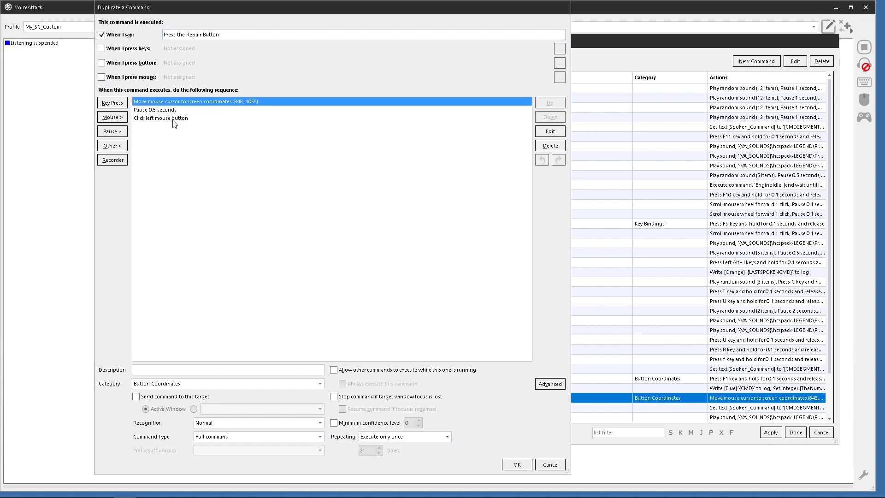
pyautogui.keyDown('shift'); pyautogui.click(174, 119); pyautogui.keyUp('shift')
pyautogui.press('Delete')
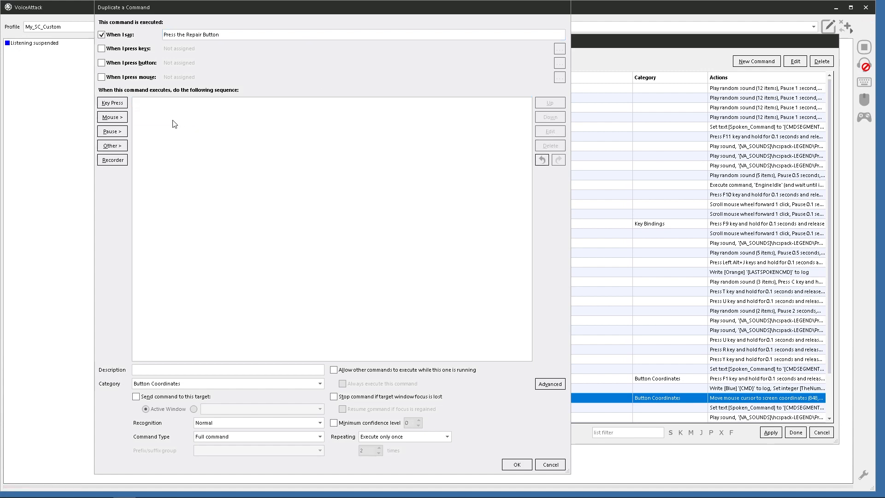
pyautogui.hotkey('ctrl', 'v')
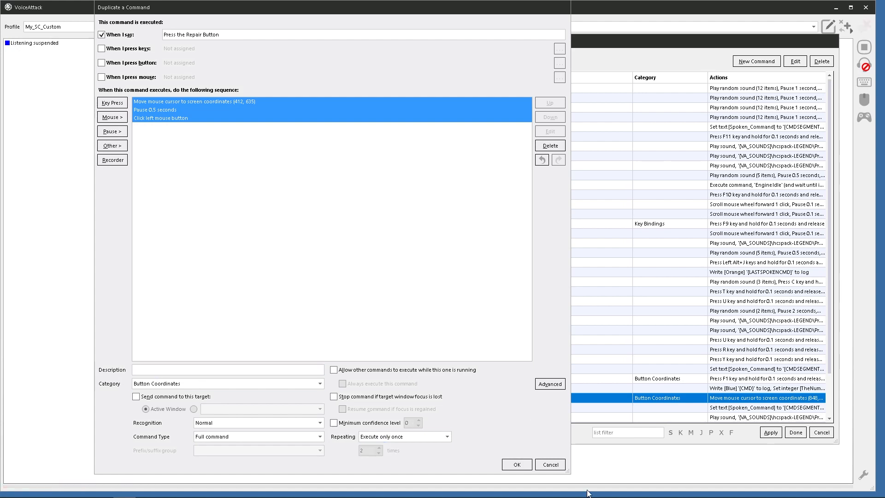
pyautogui.click(517, 464)
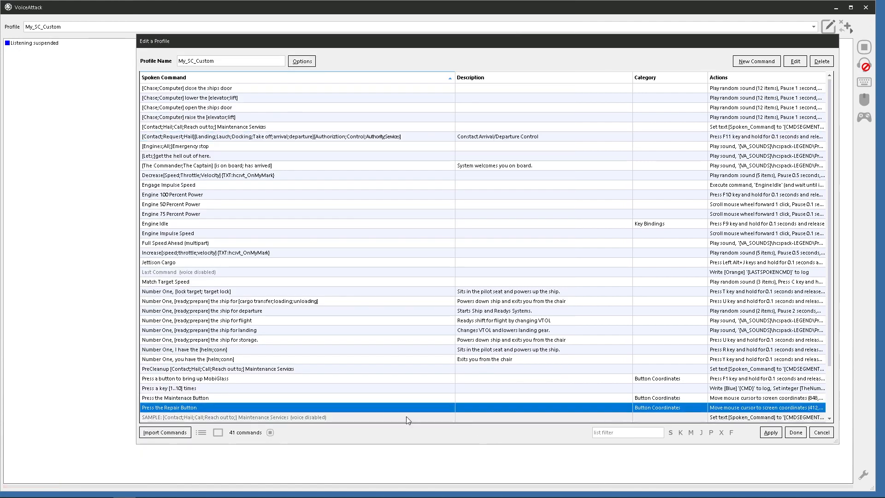
# - Duplicate the "Press the Repair Button" command, change the duplicate's spoken phrase to "Press the Restock Button" and save it
pyautogui.scroll(-2, 243, 377)
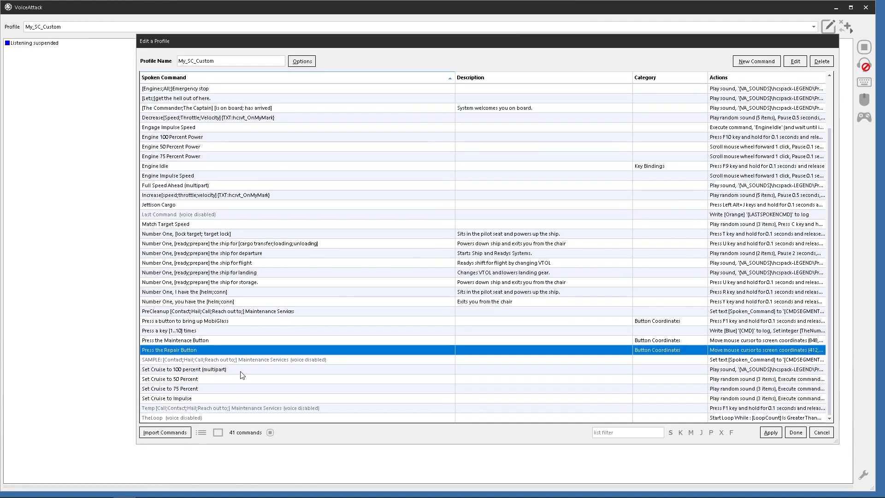
pyautogui.rightClick(176, 351)
pyautogui.click(217, 365)
pyautogui.doubleClick(198, 34)
pyautogui.write('Rescot')
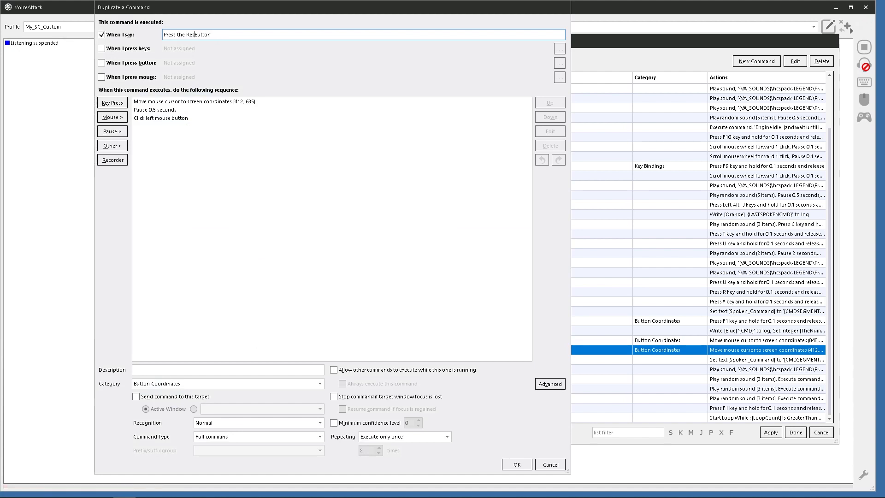
pyautogui.write('k')
pyautogui.click(191, 104)
pyautogui.keyDown('shift'); pyautogui.click(170, 118); pyautogui.keyUp('shift')
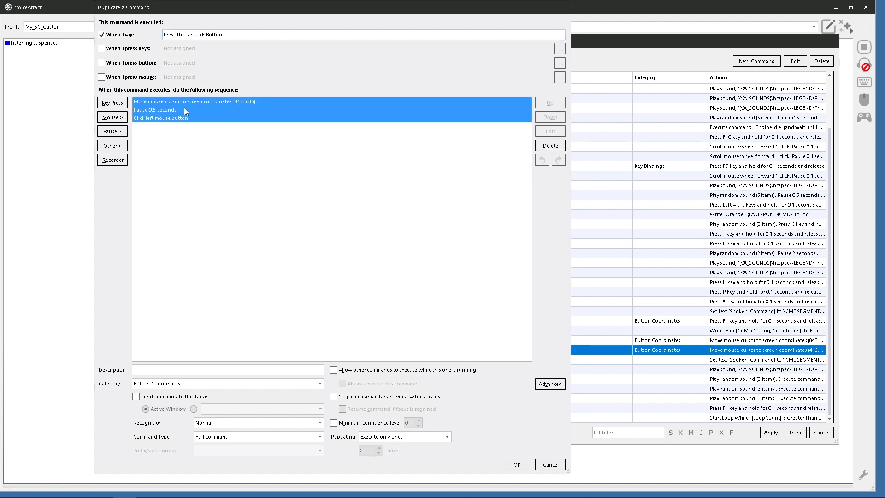
pyautogui.click(190, 102)
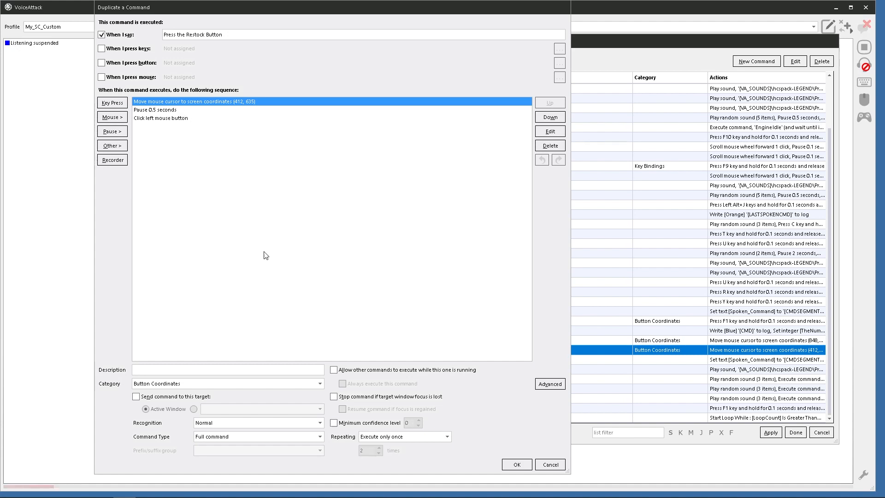
pyautogui.click(517, 464)
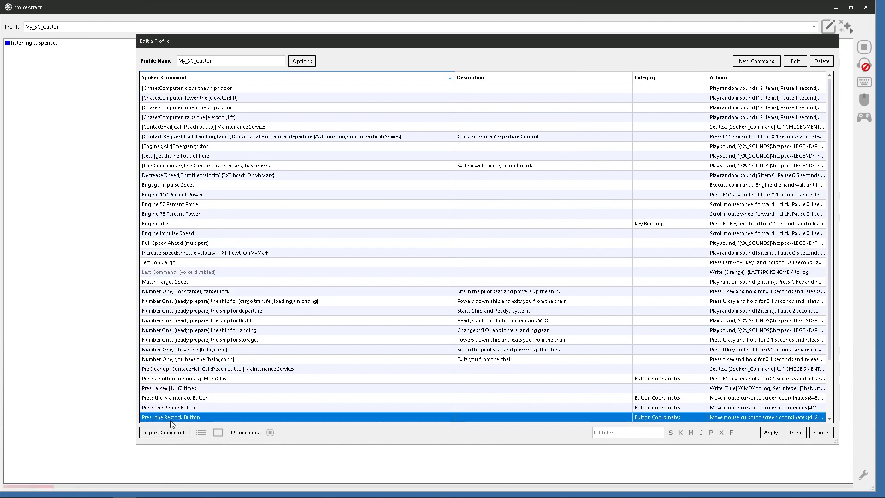
# - Duplicate the "Press the Restock Button" command, change the duplicate's spoken phrase to "Press the Refuel Hydrogen Button" and save it
pyautogui.rightClick(172, 418)
pyautogui.click(195, 358)
pyautogui.doubleClick(195, 35)
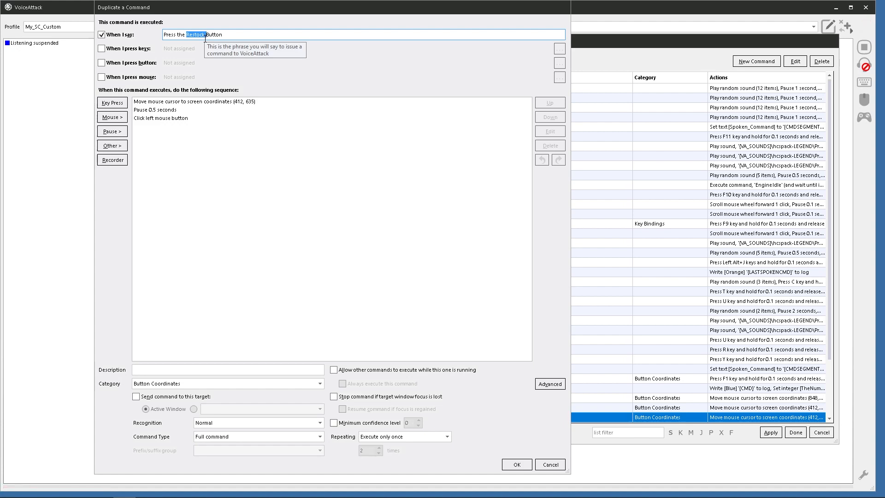
pyautogui.write('Refuel Hydrogen')
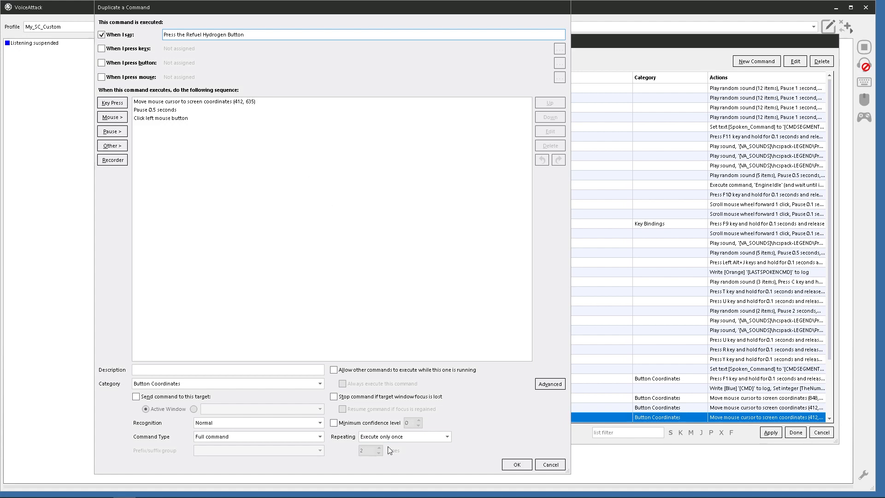
pyautogui.click(525, 466)
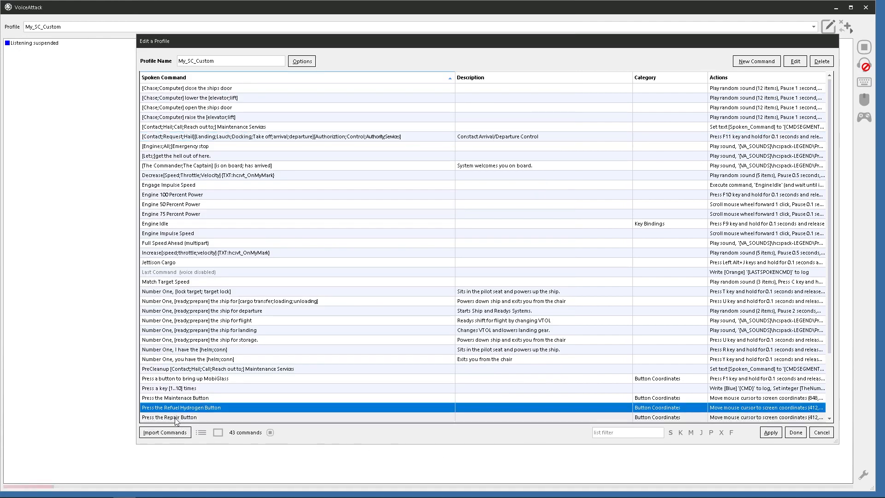
# - Duplicate the "Press the Refuel Hydrogen Button" command, change the duplicate's spoken phrase to "Press the Refuel Quantum Button" and save it
pyautogui.rightClick(162, 408)
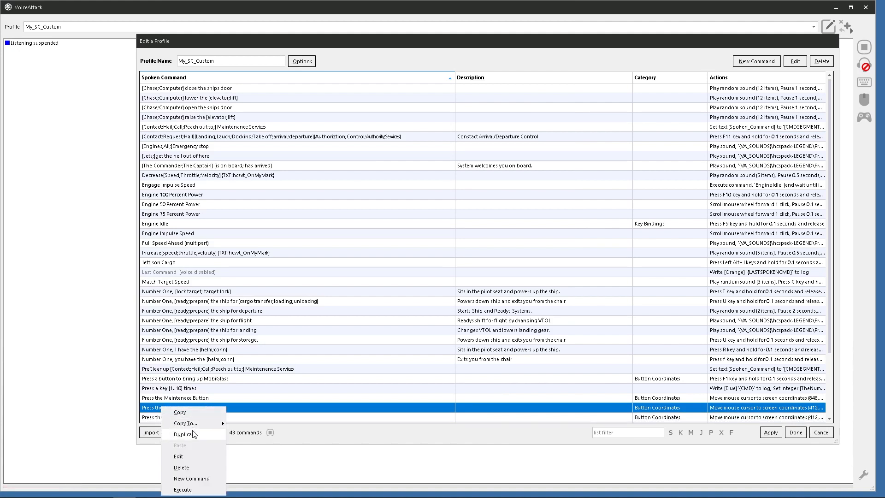
pyautogui.click(191, 421)
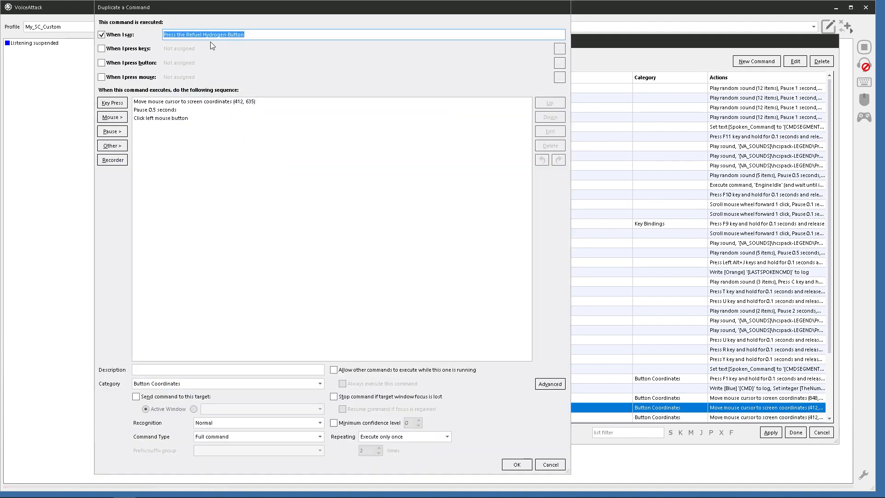
pyautogui.doubleClick(210, 36)
pyautogui.write('Quantum Button')
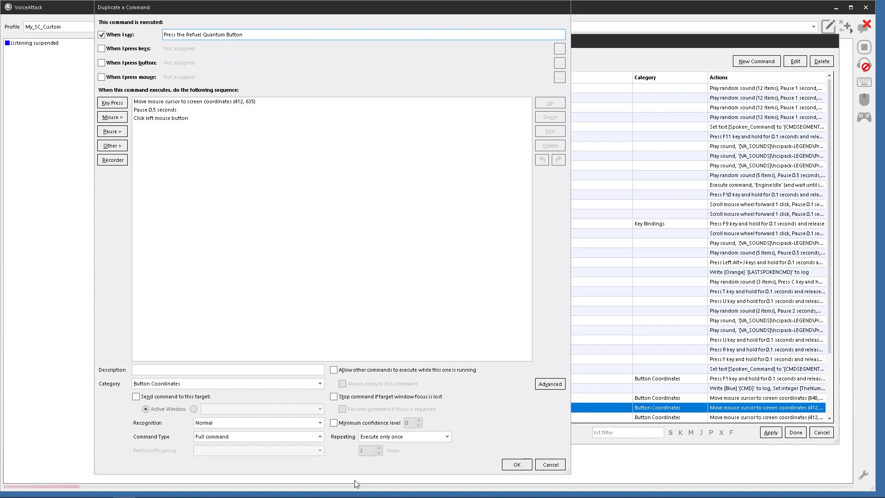
pyautogui.click(516, 464)
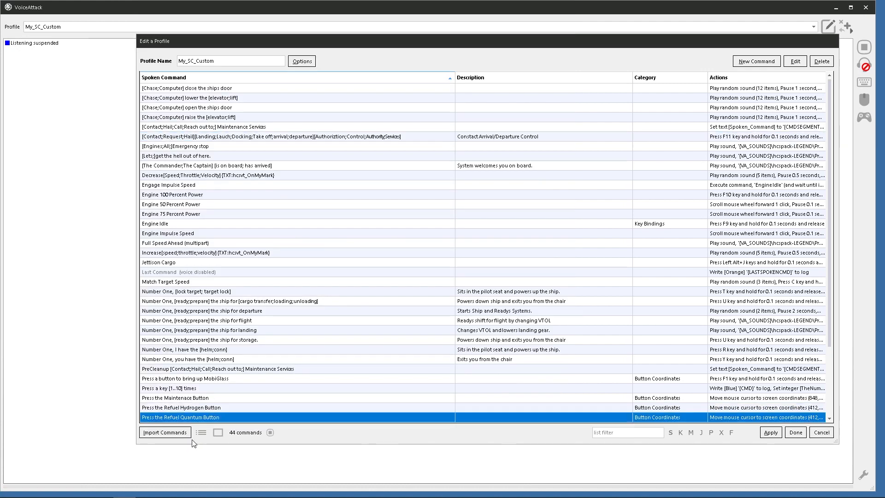
# - Duplicate the "Press the Refuel Quantum Button" command, change the duplicate's spoken phrase to "Press the Refuel Cancel Button" and save it
pyautogui.rightClick(171, 417)
pyautogui.click(195, 357)
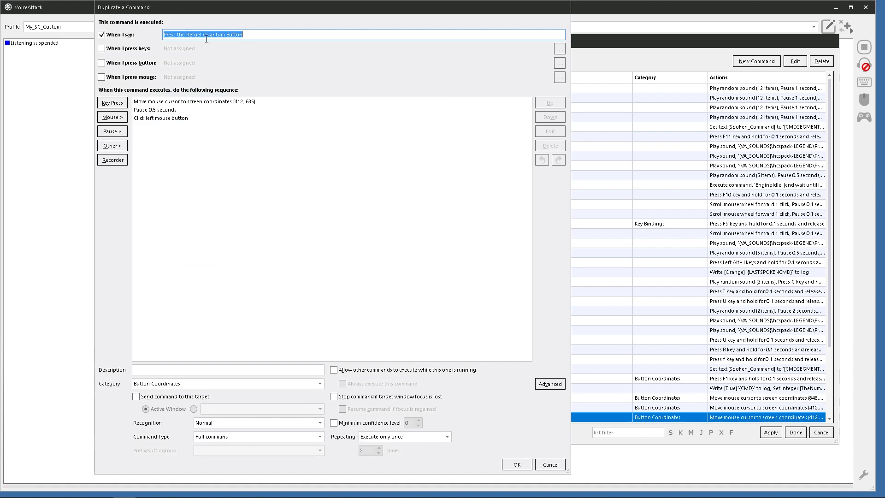
pyautogui.doubleClick(209, 35)
pyautogui.write('Ca')
pyautogui.press('BackSpace')
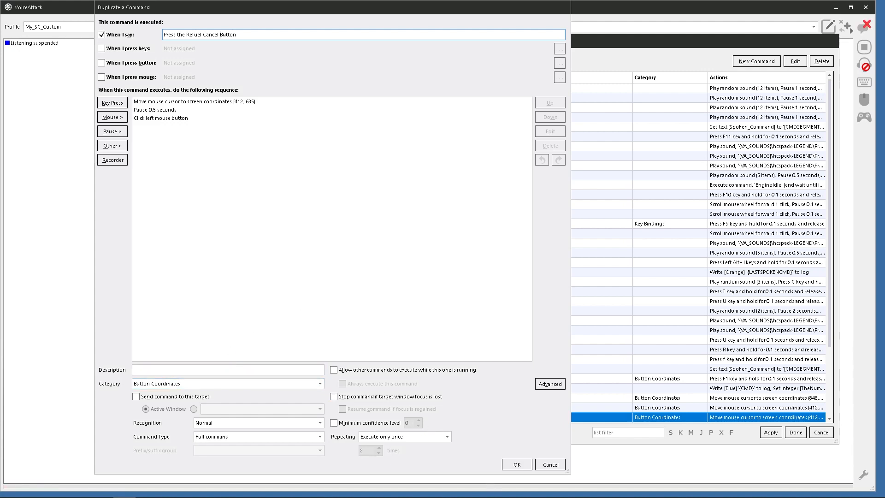
pyautogui.click(516, 465)
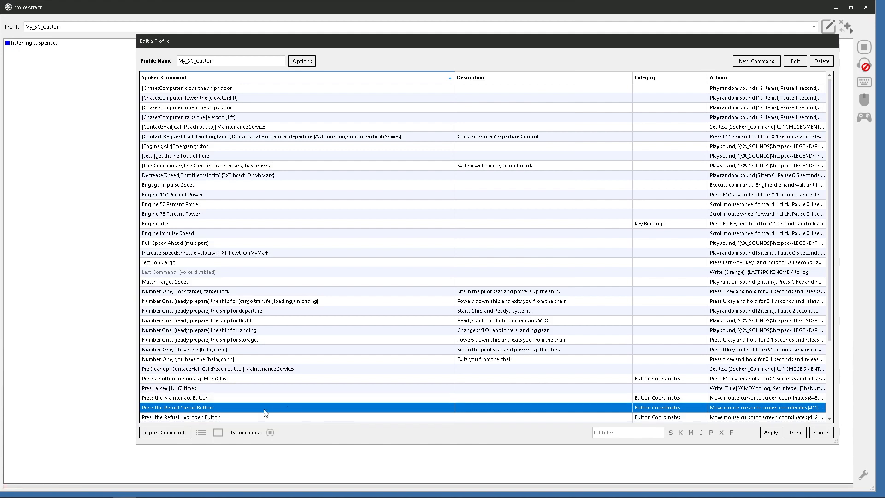
# - Duplicate the "Press the Refuel Cancel Button" command, change the duplicate's spoken phrase to "Press the Refuel Confrim Button" and save it
pyautogui.rightClick(160, 408)
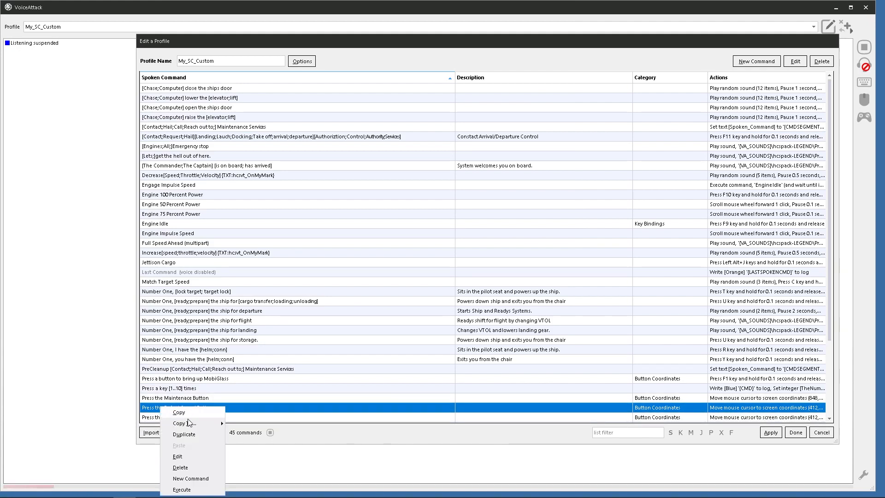
pyautogui.click(189, 433)
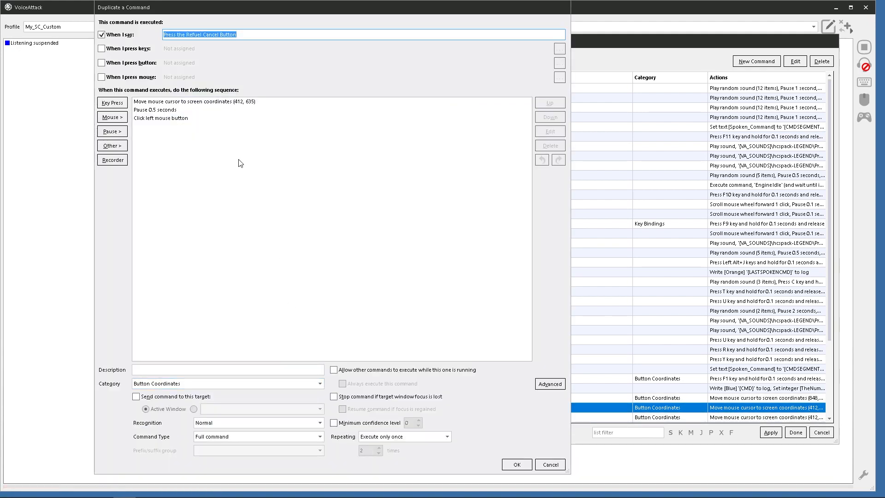
pyautogui.doubleClick(217, 34)
pyautogui.write('Confrim')
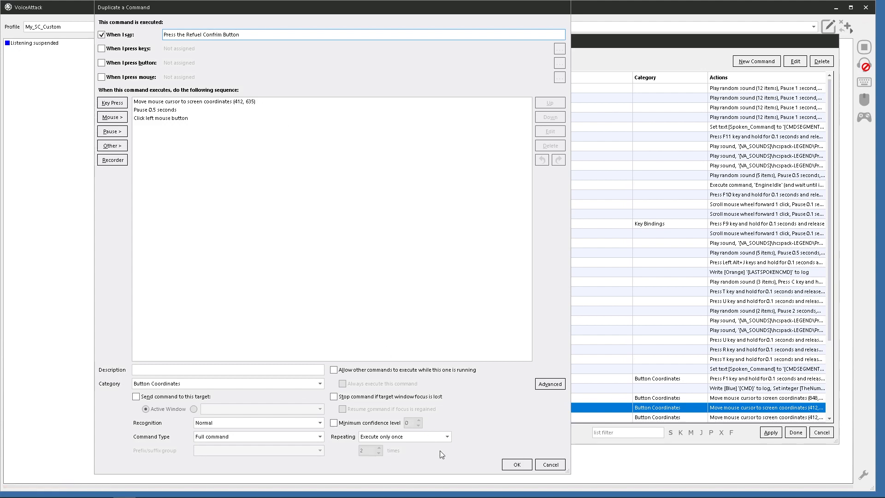
pyautogui.click(517, 464)
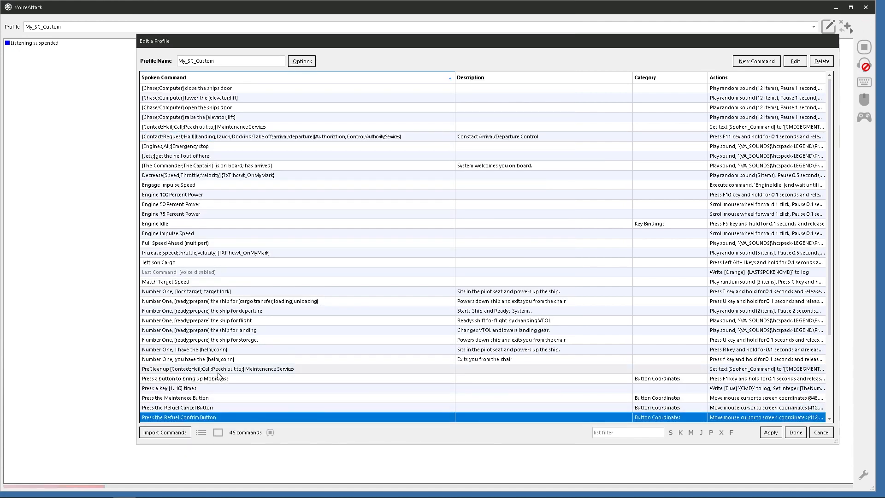
# - Copy the Repair branch's cursor move to (412, 635) from the "[Contact;Hail;Call;Reach out to;] Maintenance Services" command and close that command
pyautogui.scroll(-2, 218, 376)
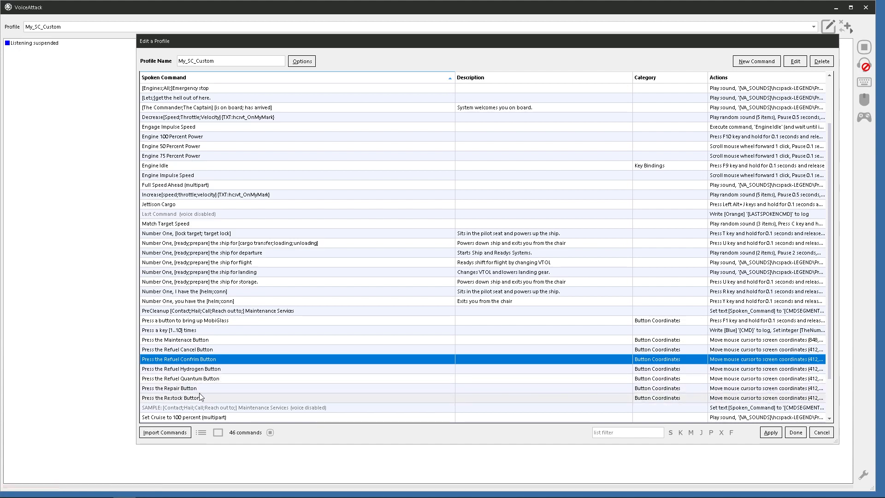
pyautogui.scroll(2, 222, 388)
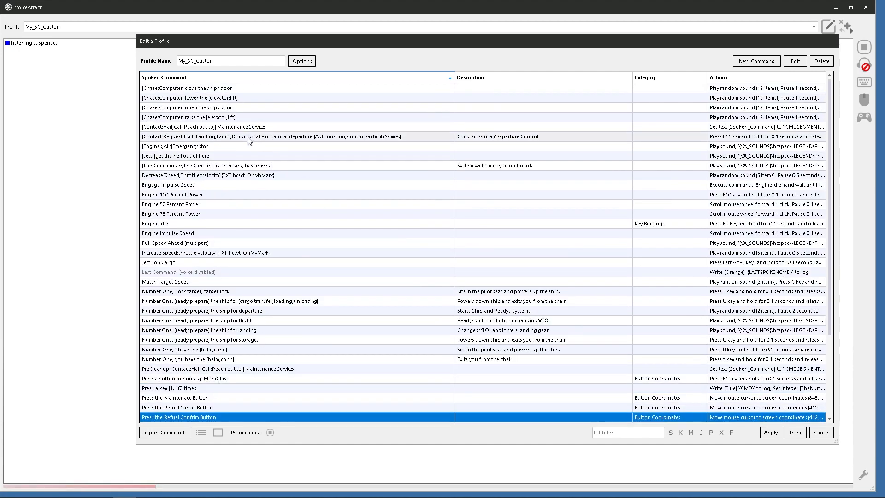
pyautogui.doubleClick(233, 128)
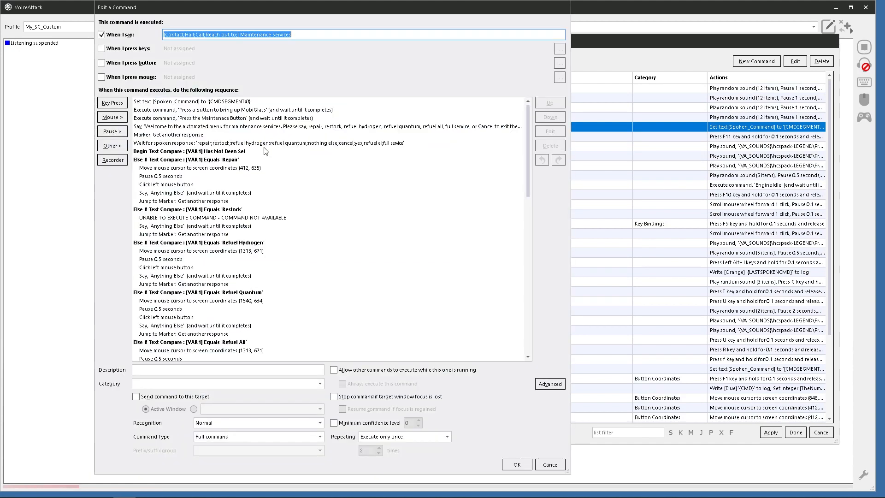
pyautogui.click(199, 169)
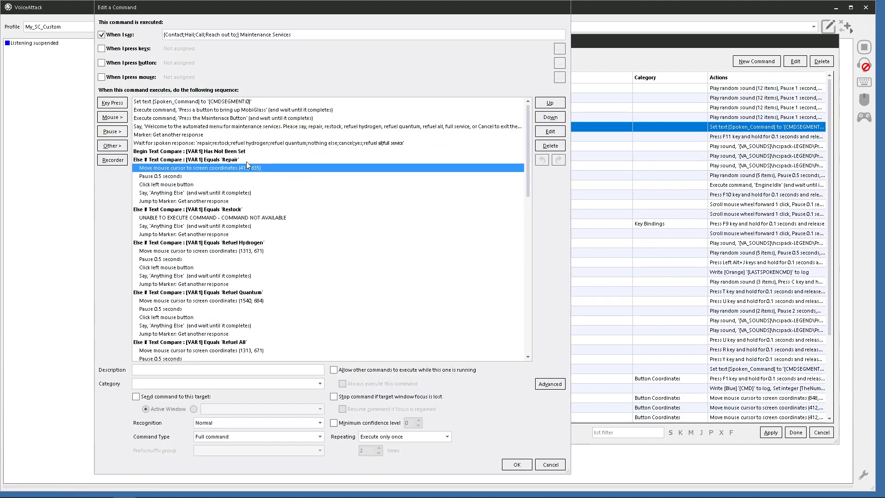
pyautogui.rightClick(169, 167)
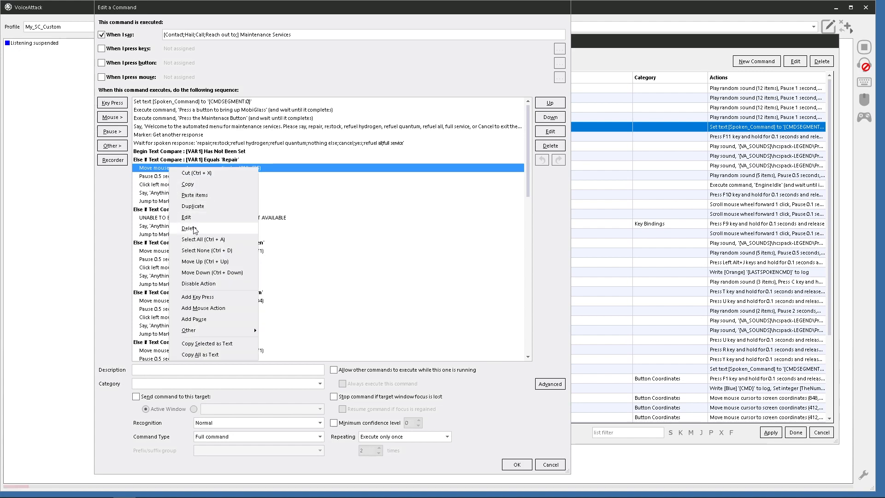
pyautogui.click(199, 184)
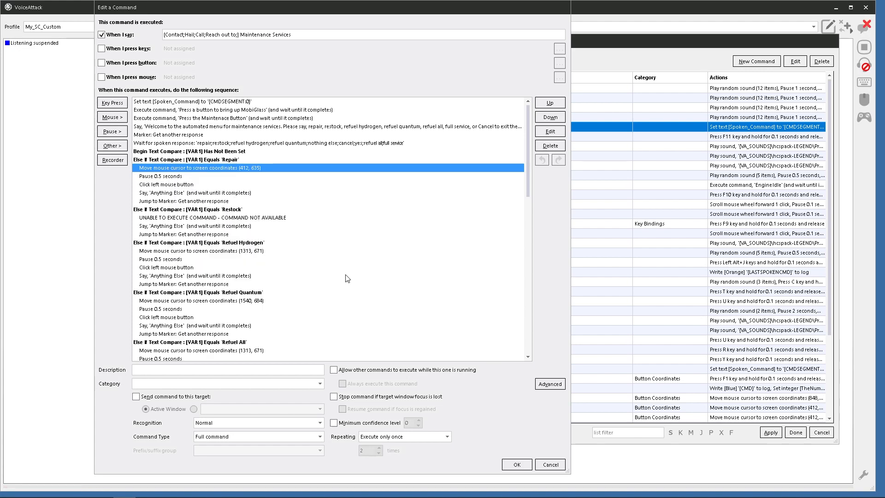
pyautogui.click(516, 465)
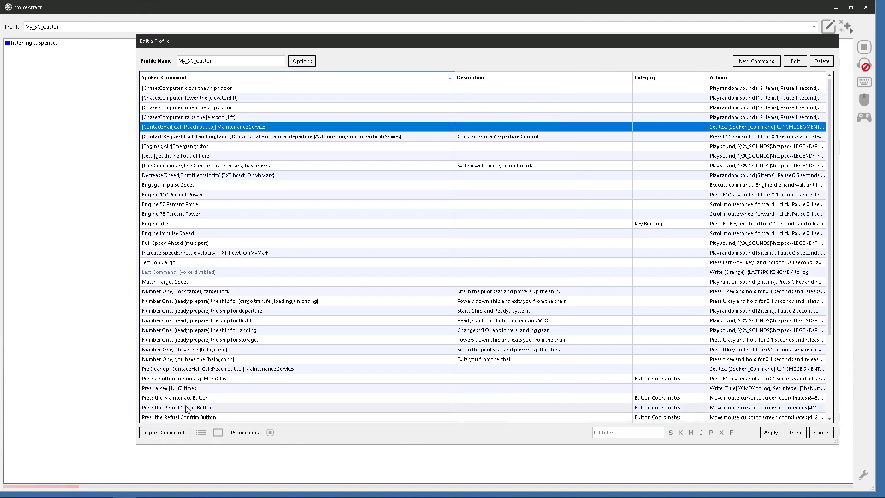
# - Paste the copied cursor move to (412, 635) into the "Press the Repair Button" command, delete the duplicate cursor move and save it
pyautogui.scroll(-4, 214, 382)
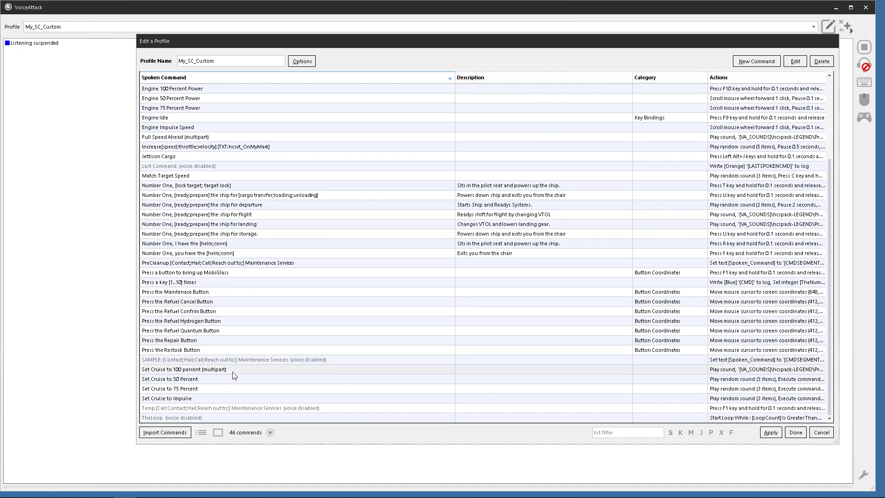
pyautogui.click(171, 342)
pyautogui.doubleClick(171, 343)
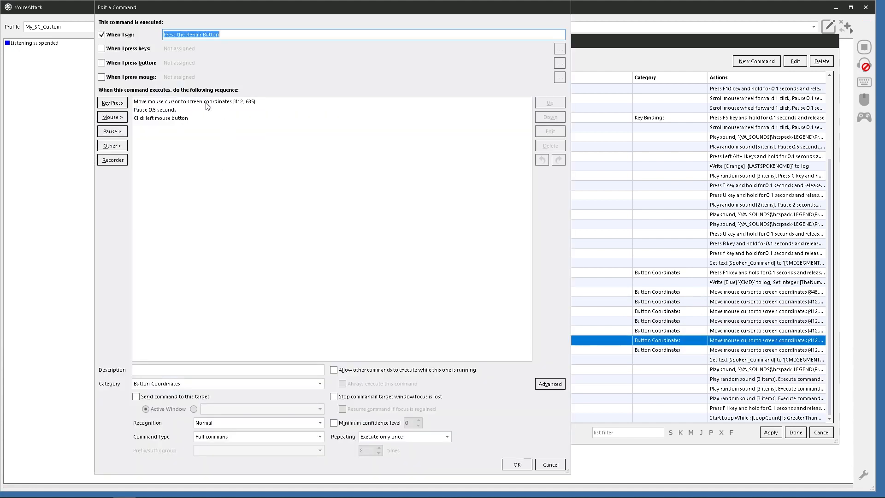
pyautogui.rightClick(196, 102)
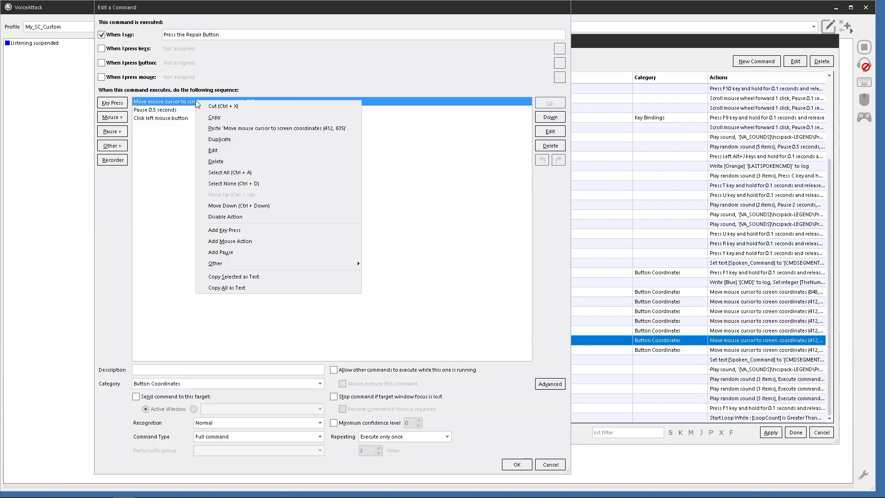
pyautogui.click(220, 129)
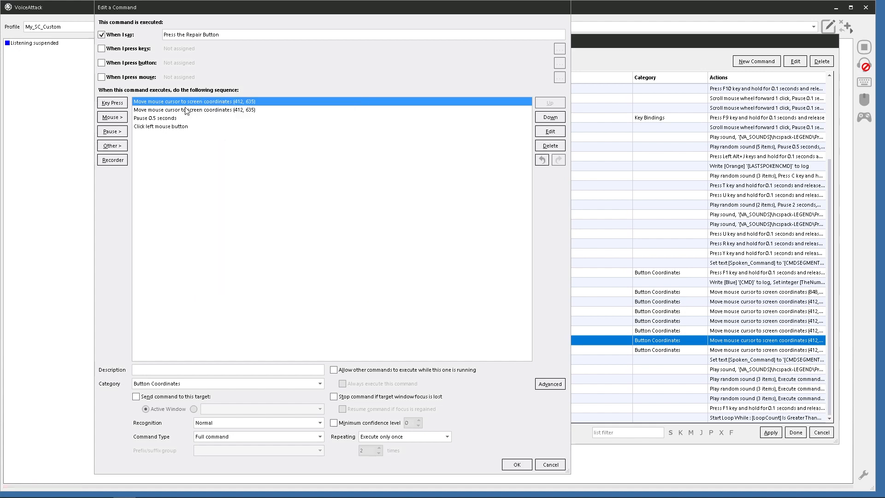
pyautogui.press('Delete')
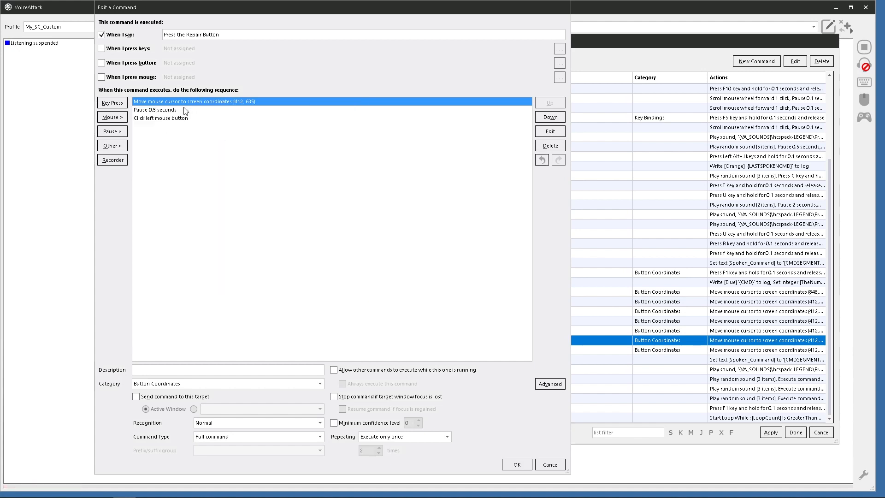
pyautogui.click(517, 464)
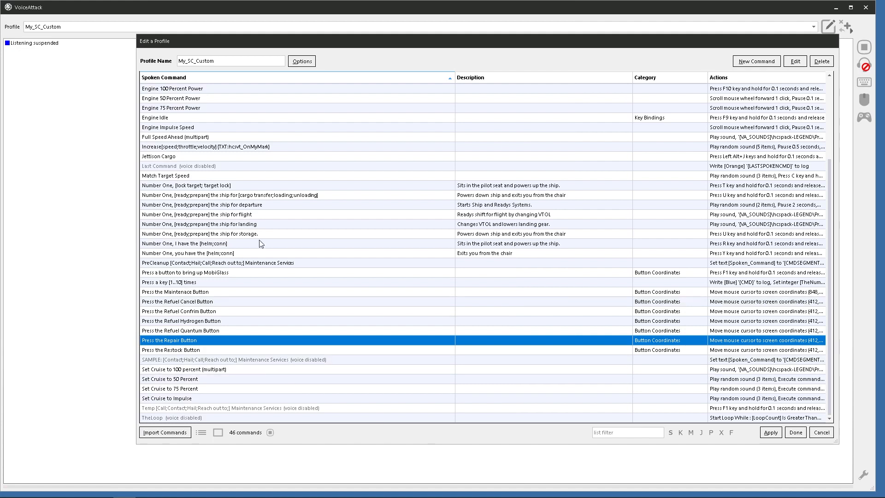
# - Copy the Refuel Hydrogen branch's cursor move to (1313, 671) from the Maintenance Services command and close that command
pyautogui.scroll(3, 237, 194)
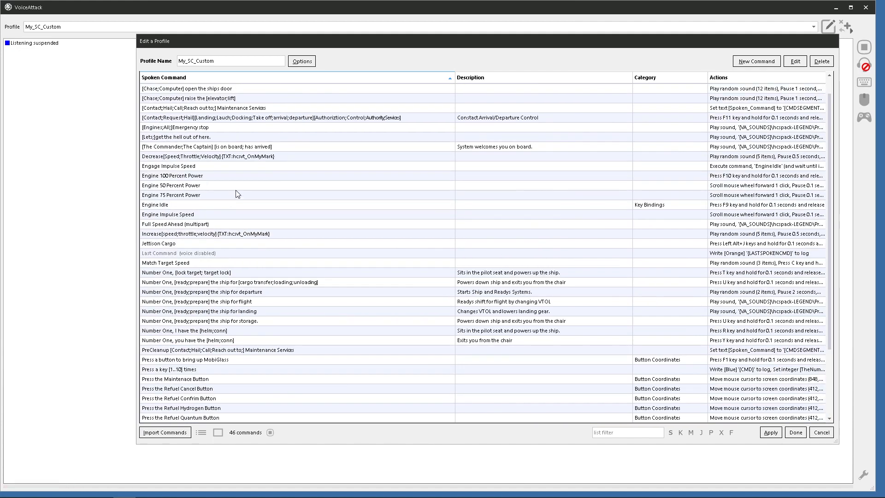
pyautogui.click(214, 109)
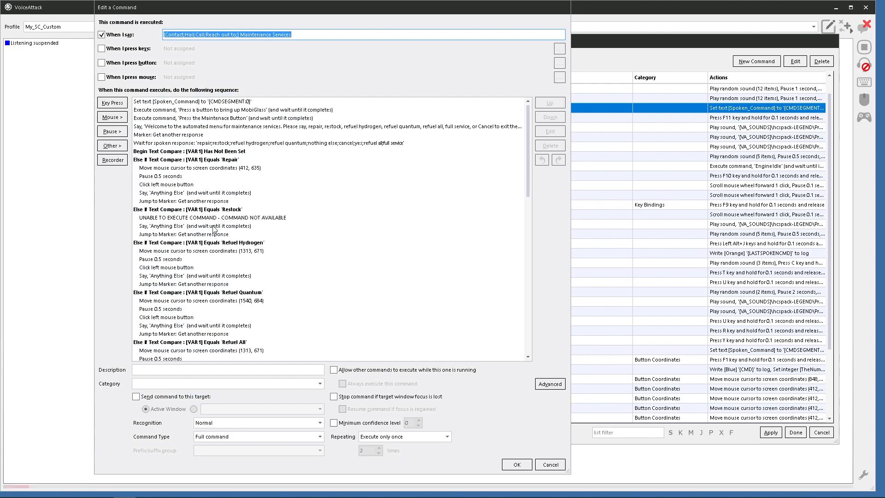
pyautogui.click(203, 218)
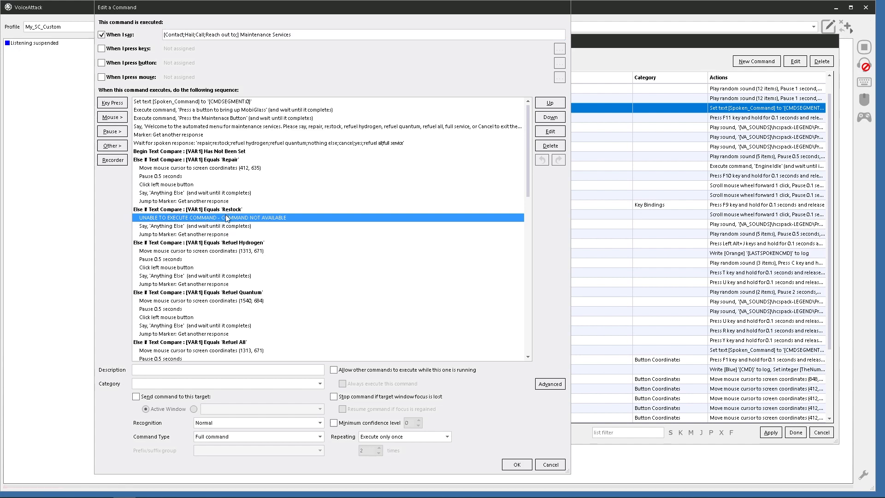
pyautogui.click(180, 252)
pyautogui.rightClick(185, 255)
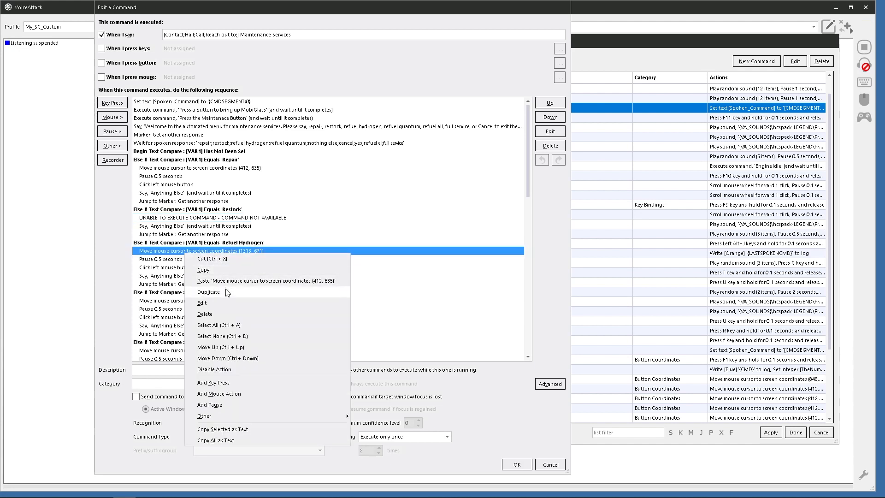
pyautogui.click(219, 270)
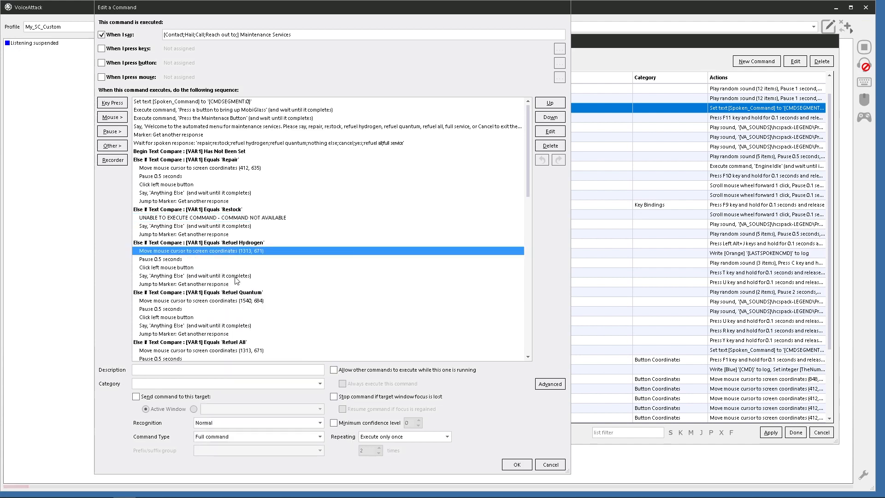
pyautogui.click(517, 464)
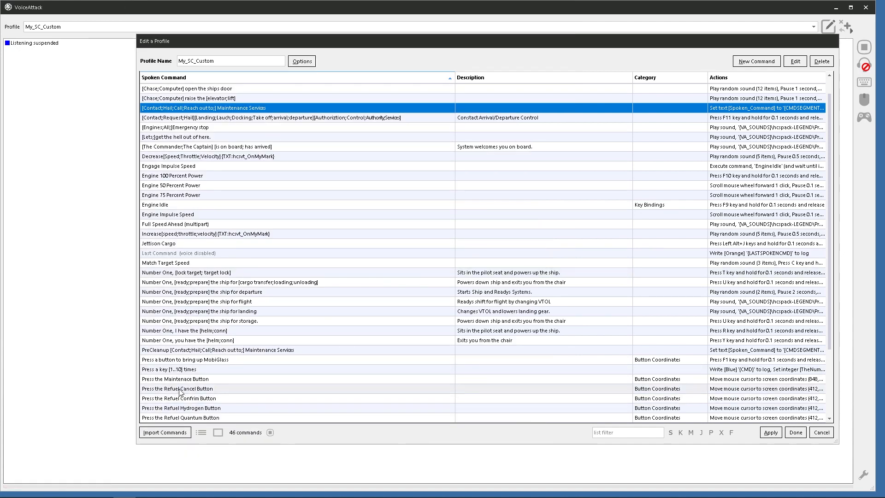
# - Replace the cursor move in the "Press the Refuel Hydrogen Button" command with the copied move to (1313, 671) and save it
pyautogui.scroll(-2, 213, 396)
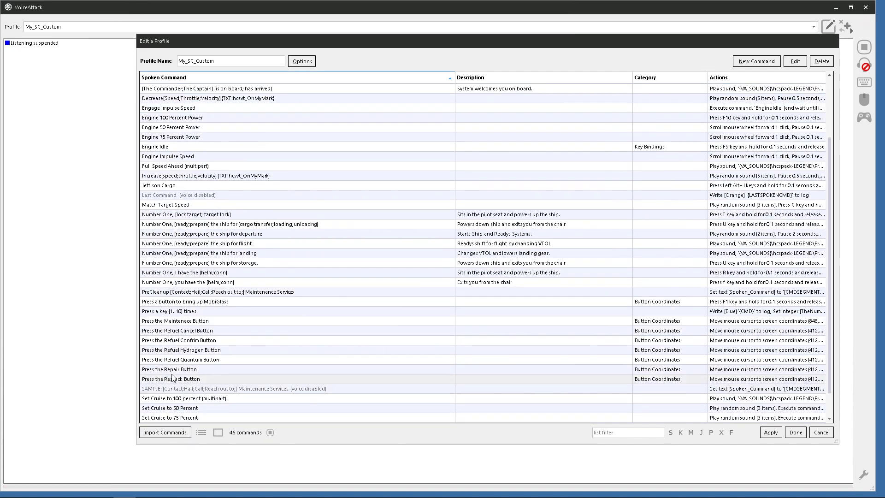
pyautogui.click(174, 351)
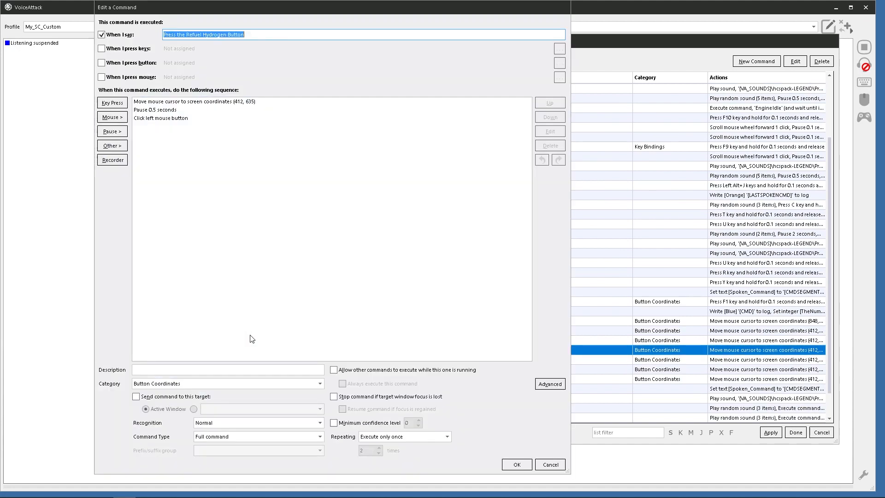
pyautogui.click(175, 103)
pyautogui.rightClick(176, 103)
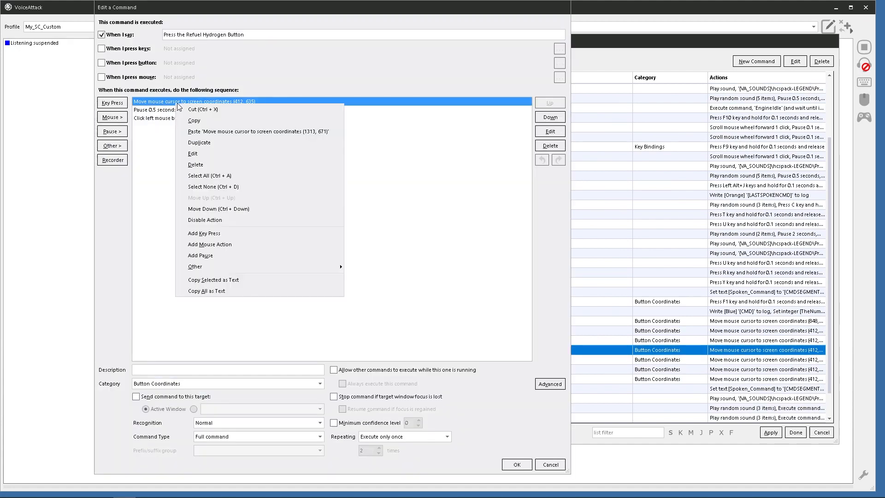
pyautogui.click(194, 132)
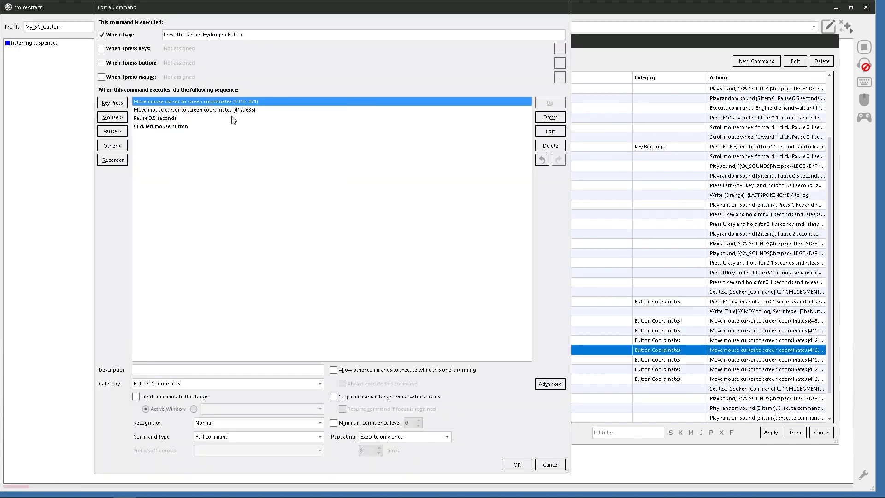
pyautogui.click(199, 110)
pyautogui.press('Delete')
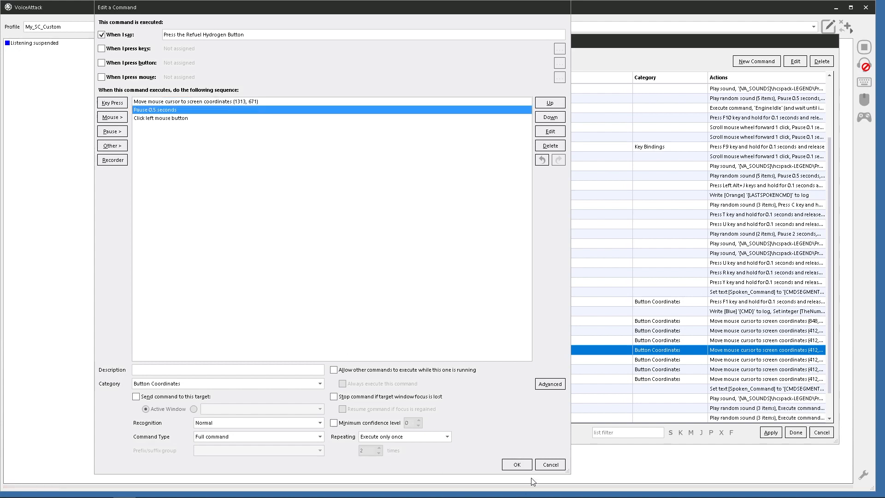
pyautogui.click(519, 465)
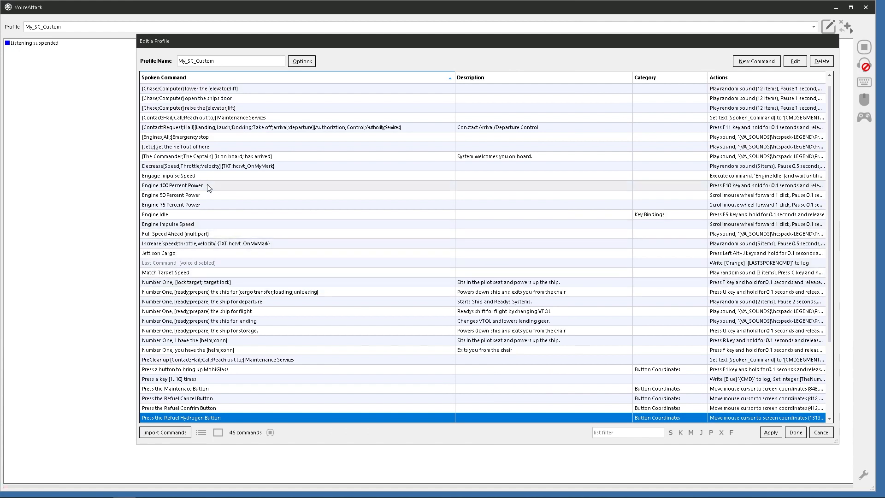
# - Copy the Refuel Quantum branch's cursor move to (1540, 684) from the Maintenance Services command and close that command
pyautogui.doubleClick(203, 118)
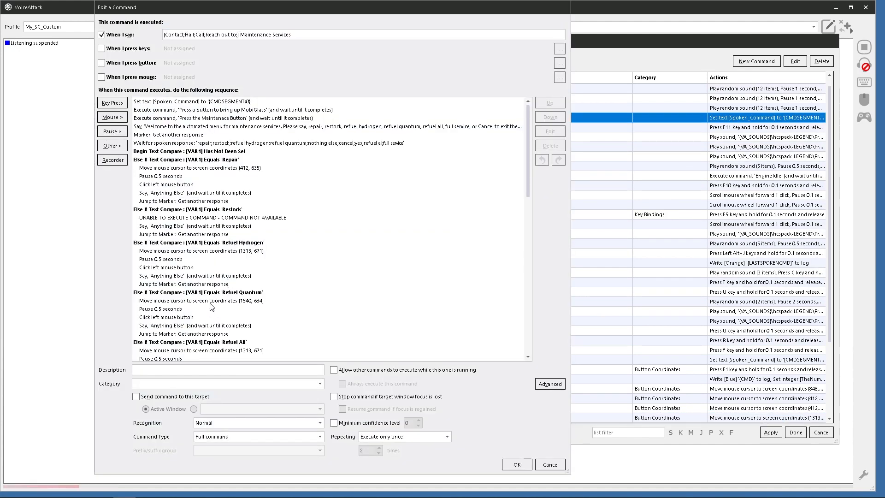
pyautogui.rightClick(212, 304)
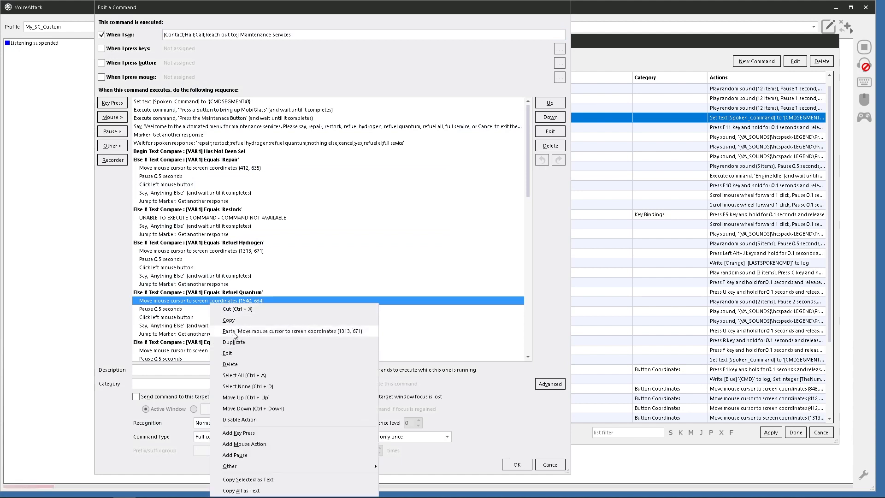
pyautogui.click(232, 323)
pyautogui.click(517, 465)
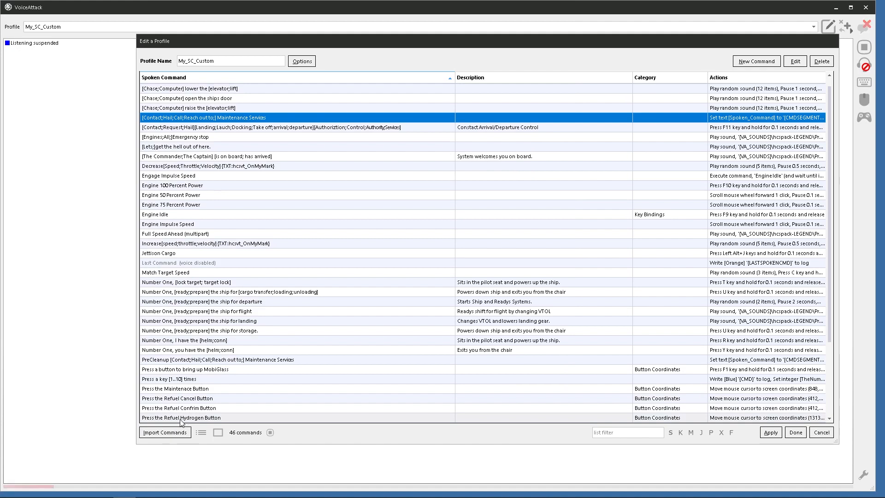
# - Replace the cursor move in the "Press the Refuel Quantum Button" command with the copied move to (1540, 684) and save it
pyautogui.scroll(-1, 188, 414)
pyautogui.scroll(-1, 187, 415)
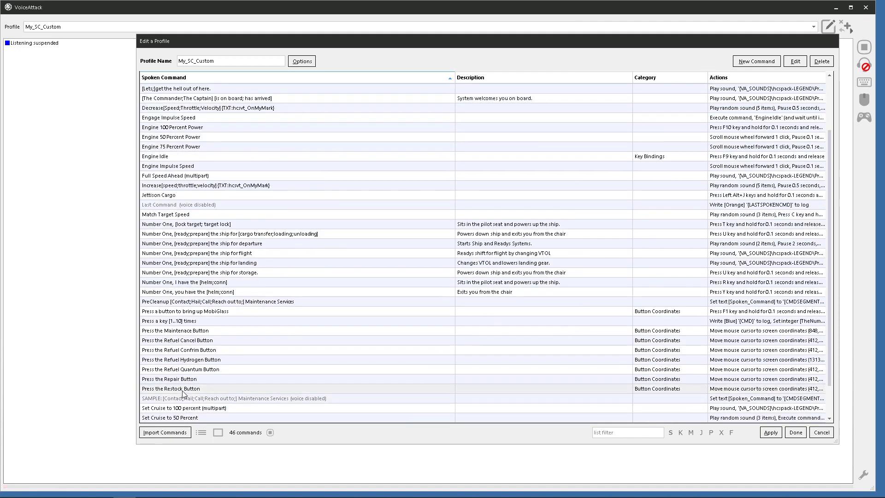
pyautogui.click(178, 374)
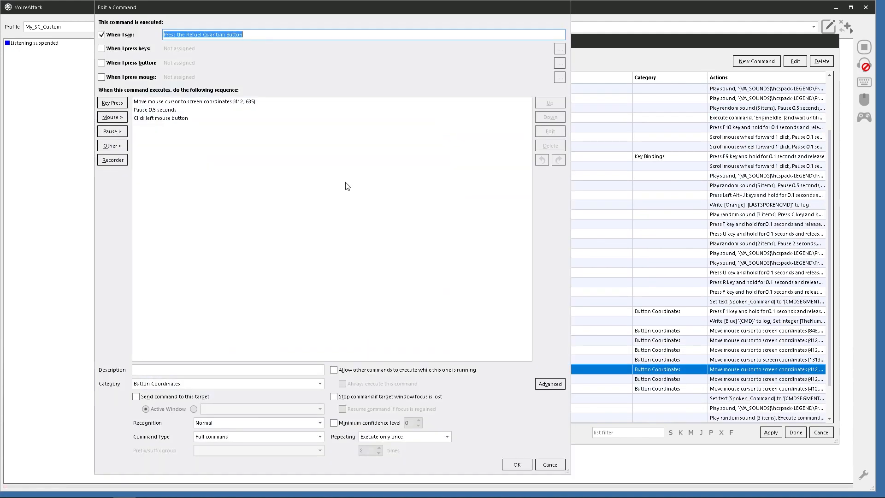
pyautogui.click(181, 102)
pyautogui.rightClick(181, 103)
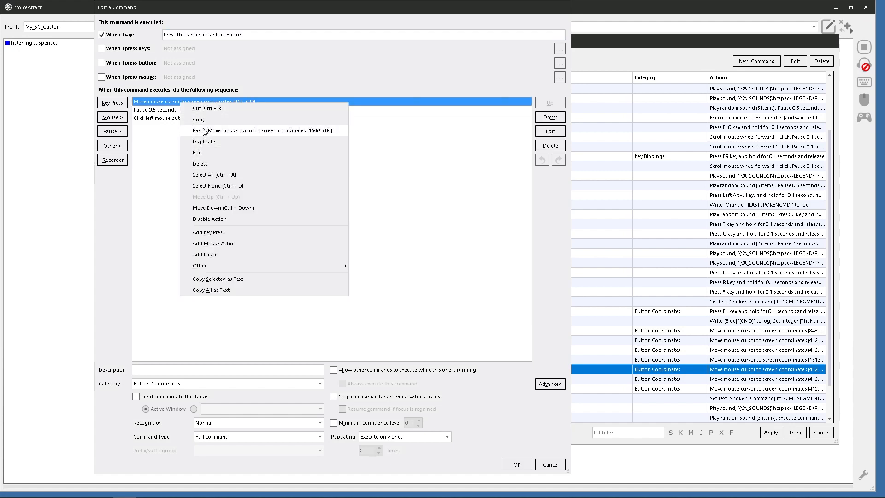
pyautogui.click(226, 130)
pyautogui.click(209, 110)
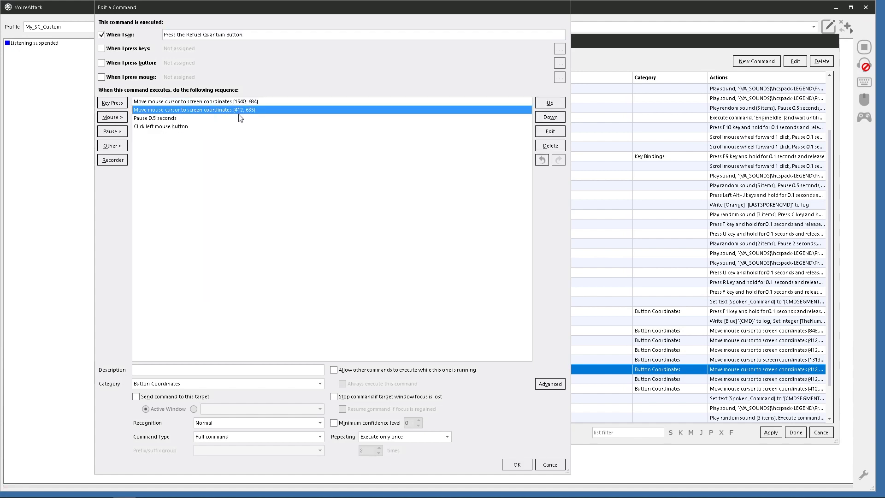
pyautogui.press('Delete')
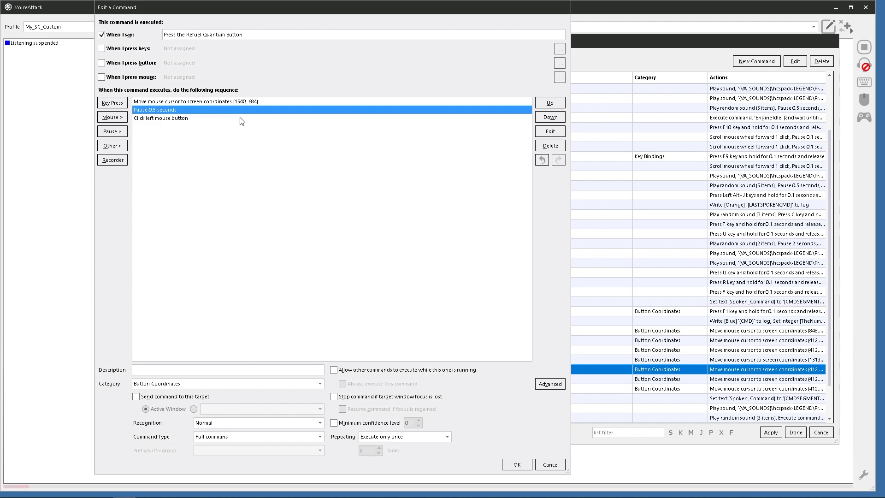
pyautogui.click(517, 464)
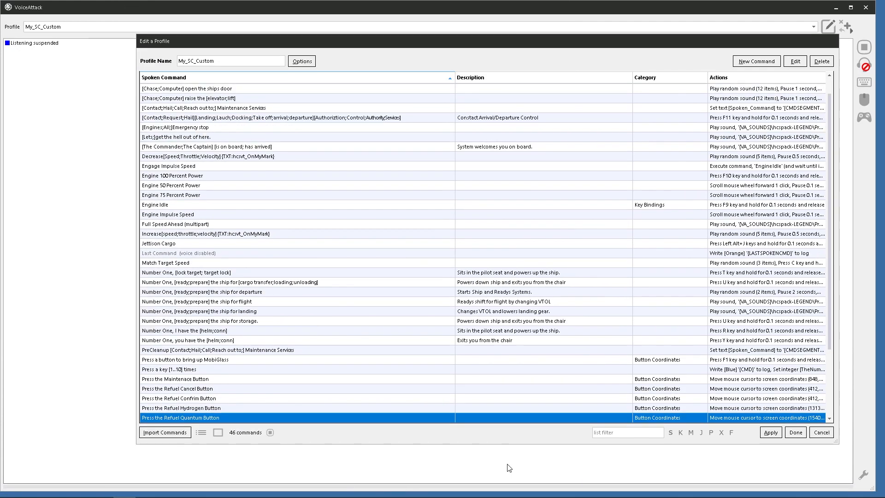
# - Copy the Full Service branch's cursor move to (1566, 899) from the Maintenance Services command and close that command
pyautogui.click(207, 108)
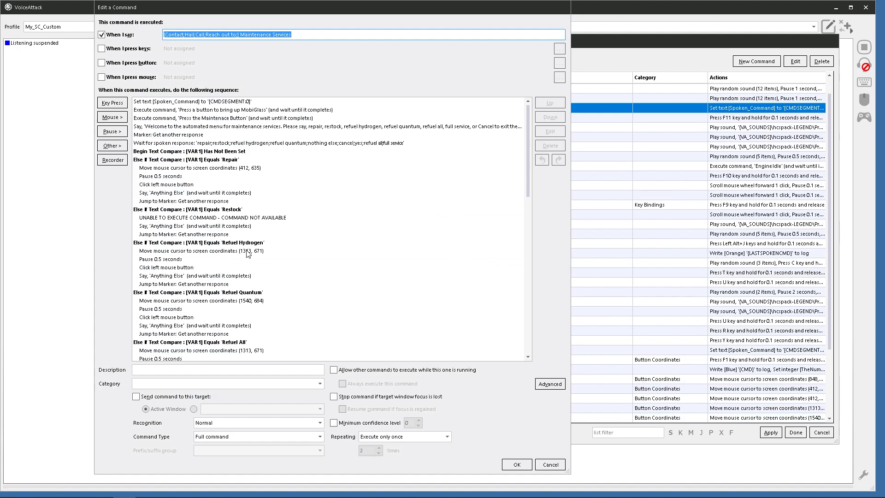
pyautogui.scroll(-1, 245, 249)
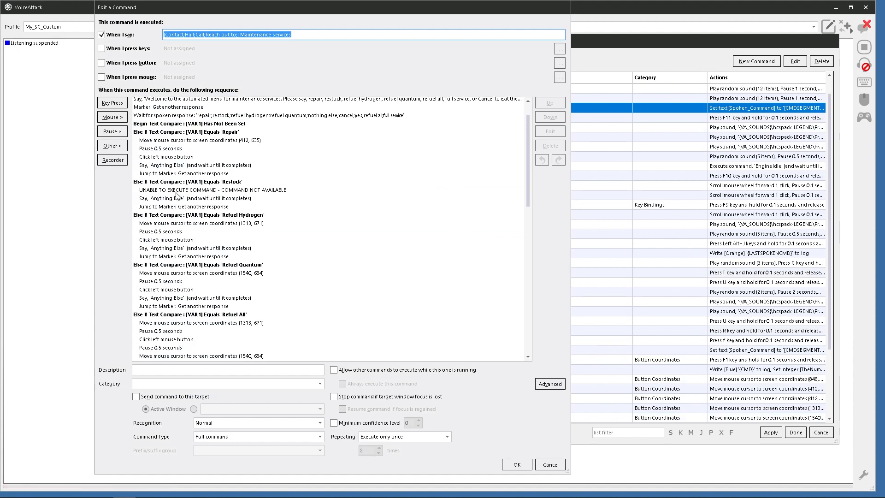
pyautogui.scroll(-1, 212, 241)
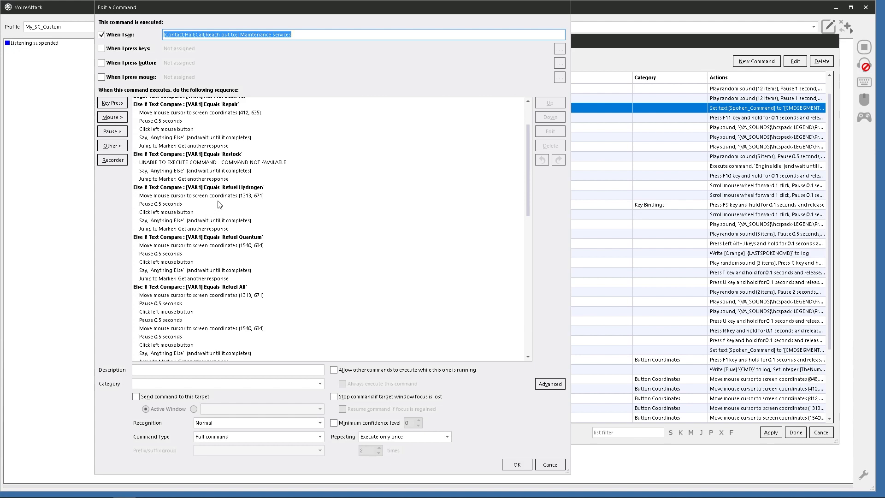
pyautogui.scroll(-3, 208, 241)
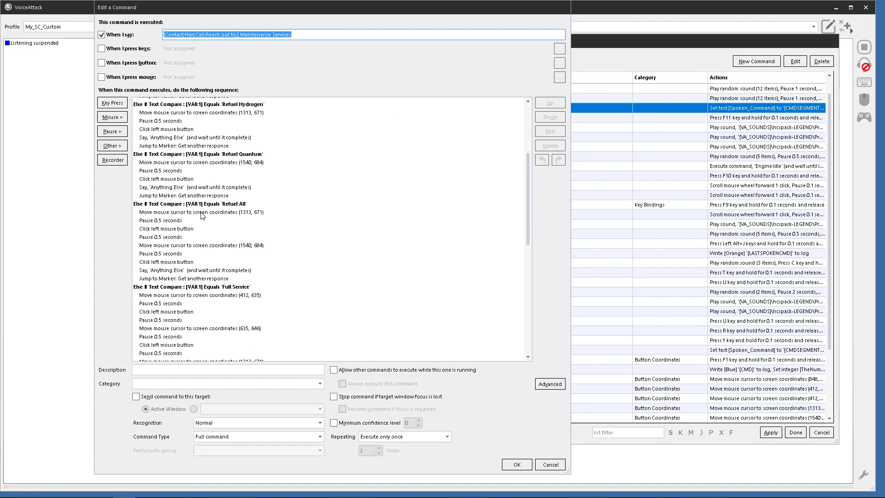
pyautogui.scroll(-2, 206, 271)
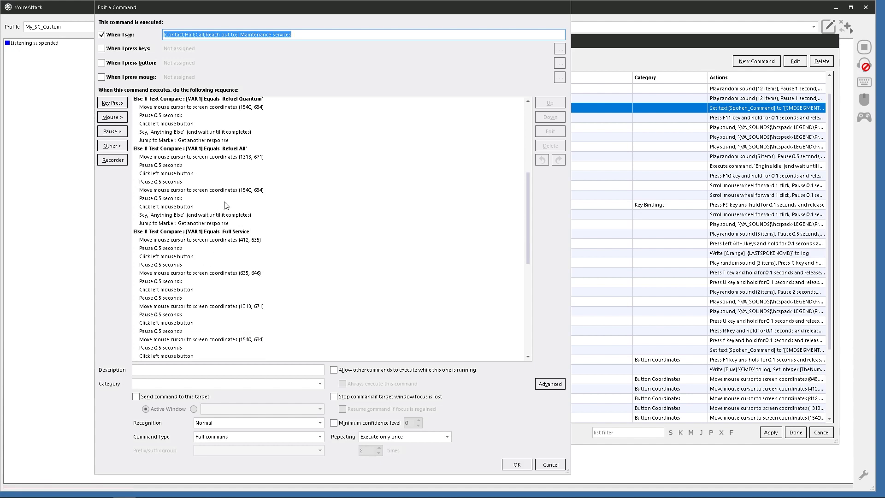
pyautogui.scroll(-2, 194, 249)
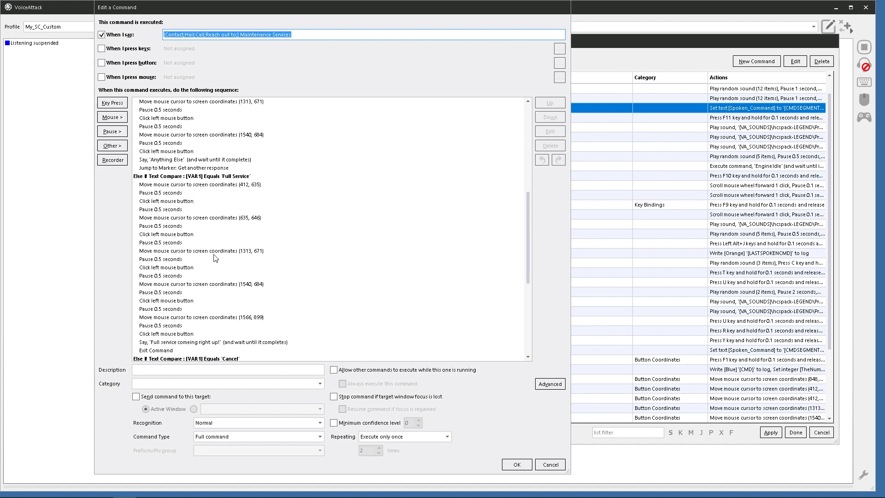
pyautogui.scroll(-2, 216, 258)
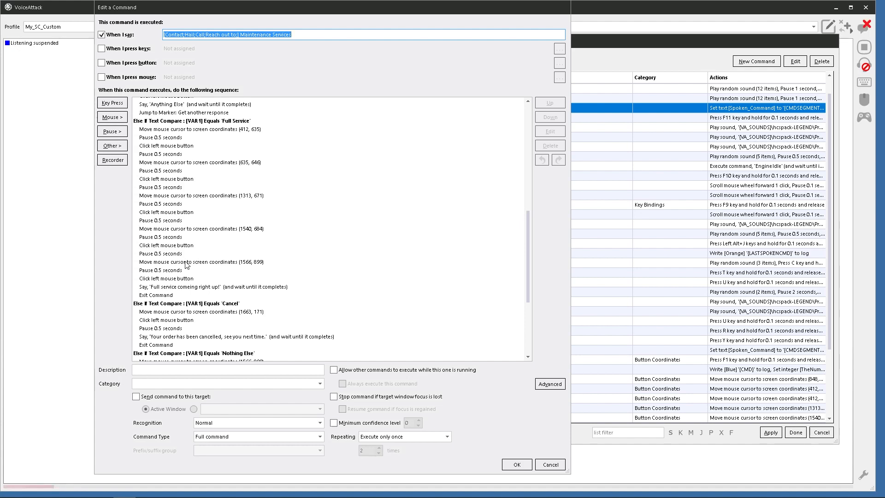
pyautogui.click(186, 263)
pyautogui.rightClick(186, 262)
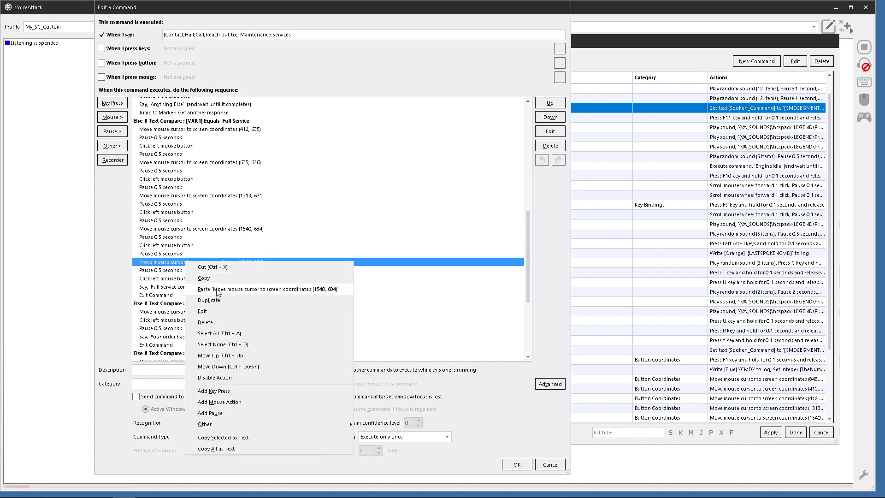
pyautogui.click(213, 281)
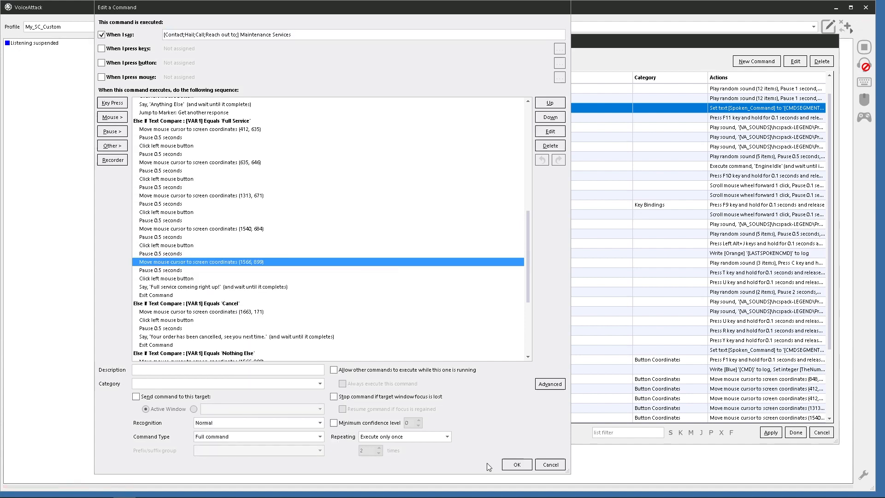
pyautogui.click(517, 464)
# - Replace the cursor move in the "Press the Refuel Confrim Button" command with the copied move to (1566, 899) and save it
pyautogui.scroll(-3, 240, 351)
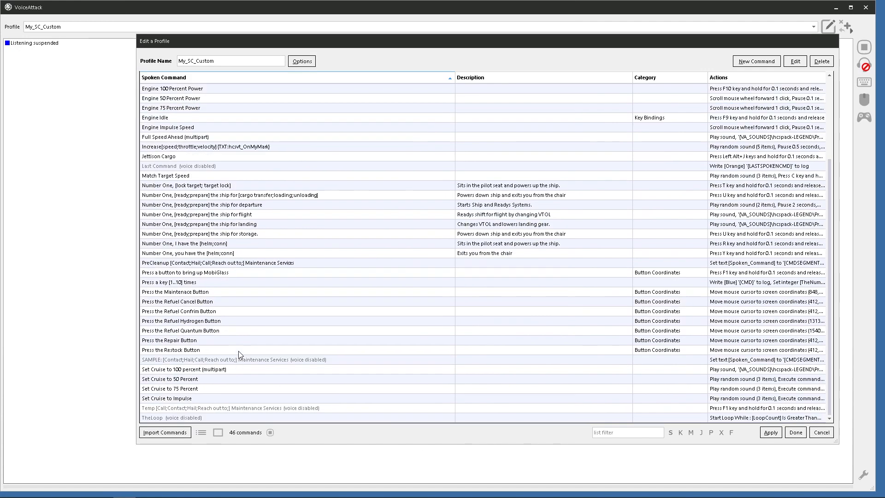
pyautogui.click(182, 311)
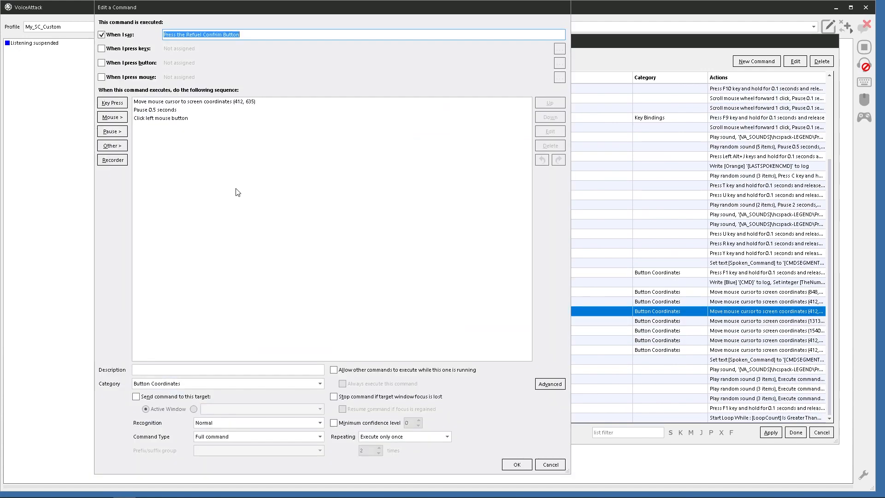
pyautogui.rightClick(206, 102)
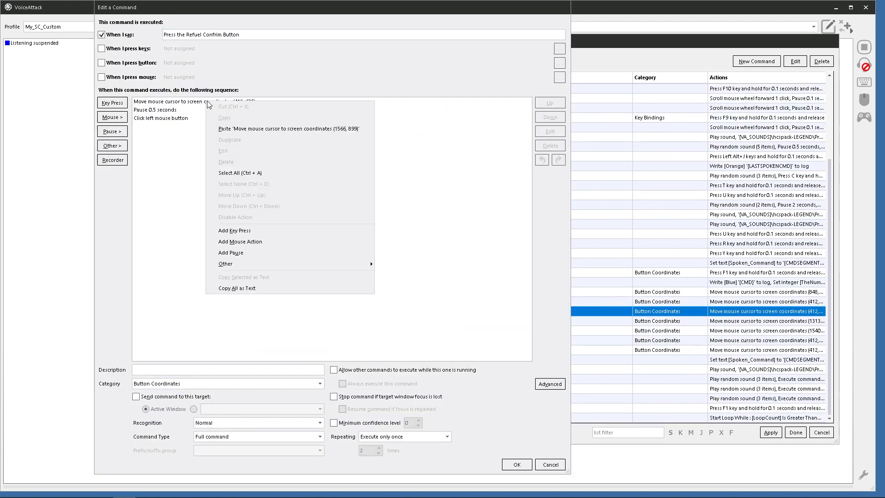
pyautogui.click(229, 128)
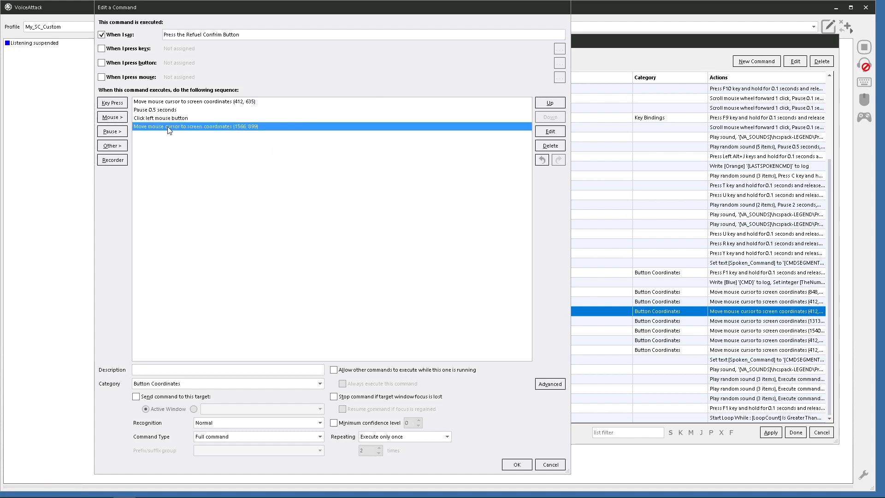
pyautogui.moveTo(183, 125); pyautogui.dragTo(212, 100)
pyautogui.click(224, 111)
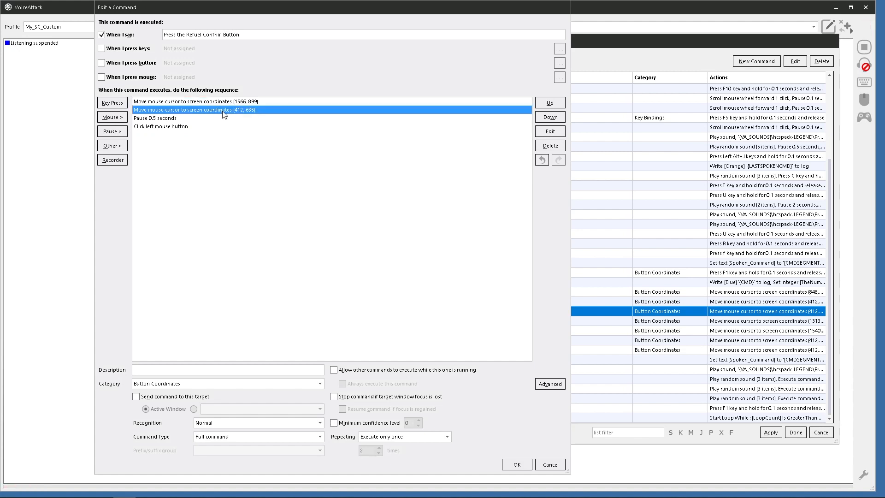
pyautogui.press('Delete')
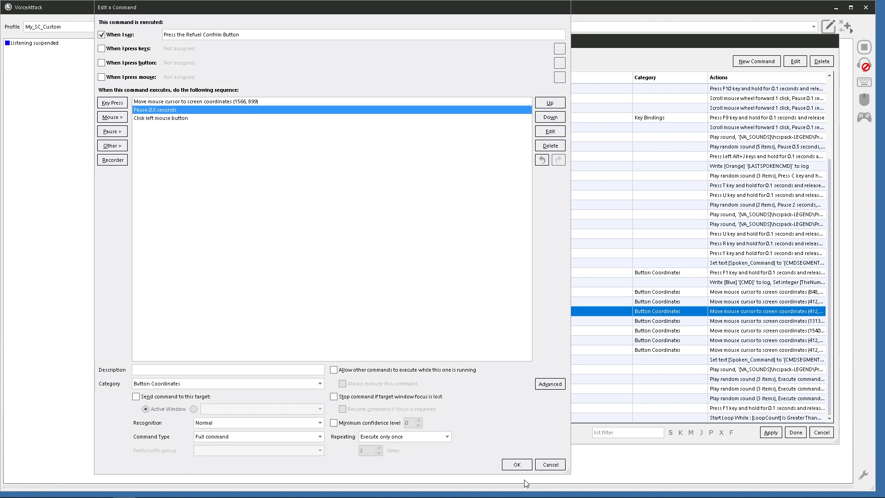
pyautogui.click(517, 465)
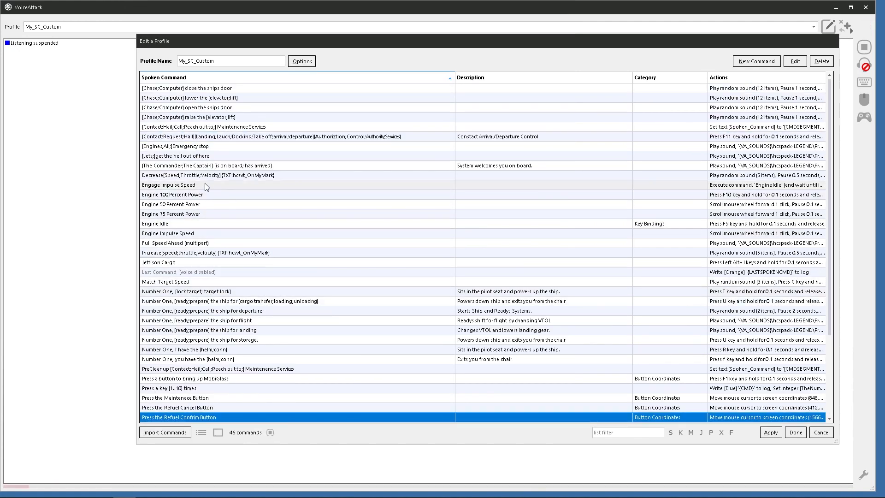
# - Copy the Cancel branch's cursor move to (1663, 171) from the Maintenance Services command and close that command
pyautogui.doubleClick(224, 127)
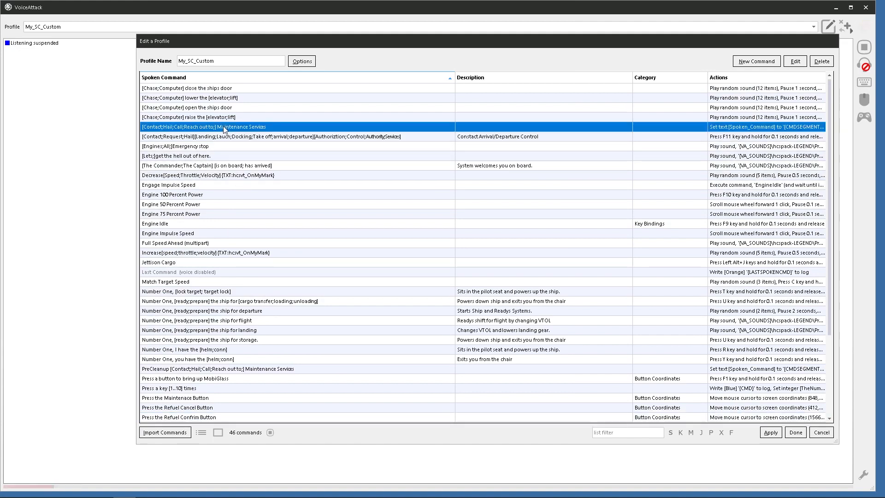
pyautogui.scroll(-8, 259, 333)
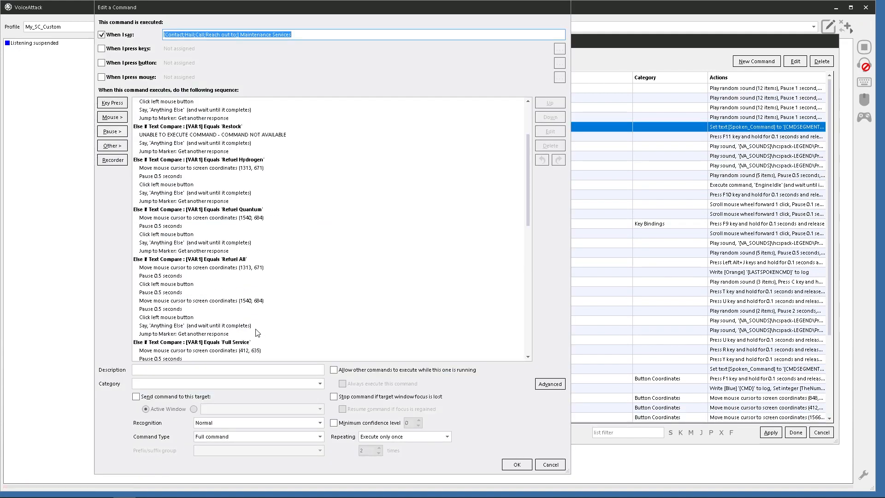
pyautogui.scroll(-6, 244, 235)
pyautogui.click(193, 285)
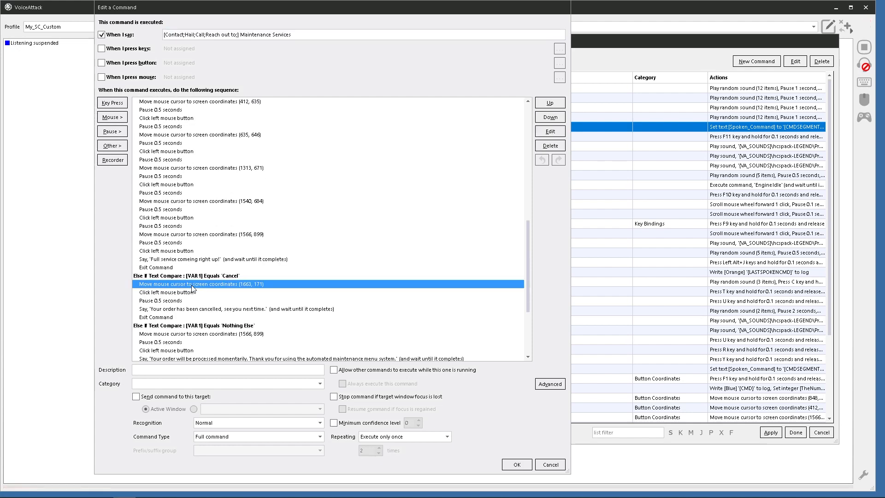
pyautogui.rightClick(193, 285)
pyautogui.click(210, 302)
pyautogui.click(516, 465)
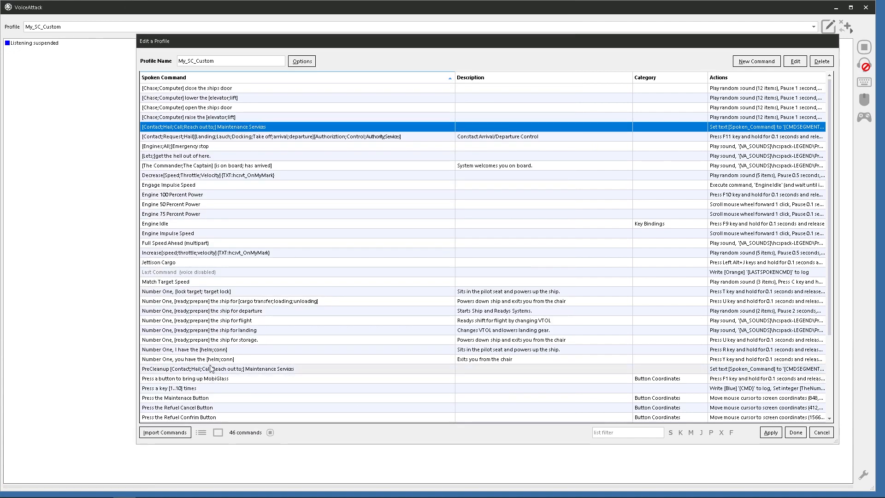
# - Replace the cursor move in the "Press the Refuel Cancel Button" command with the copied move to (1663, 171) and save it
pyautogui.click(185, 407)
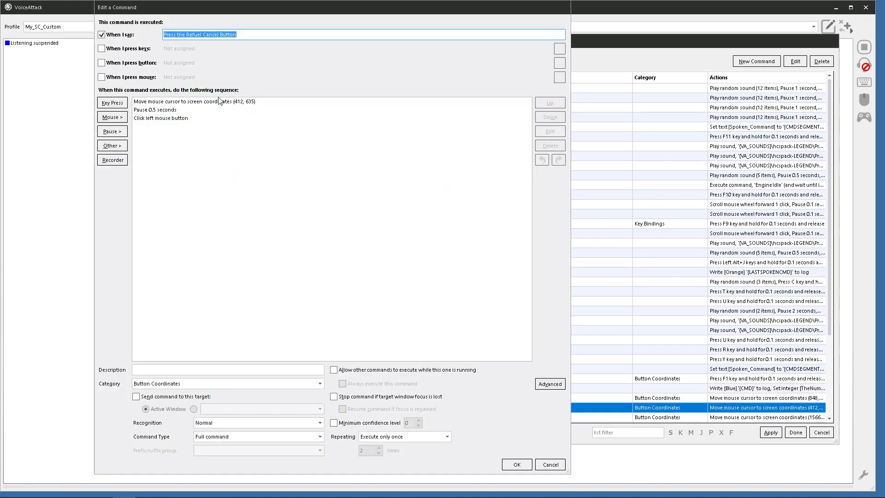
pyautogui.rightClick(218, 98)
pyautogui.rightClick(195, 101)
pyautogui.click(182, 102)
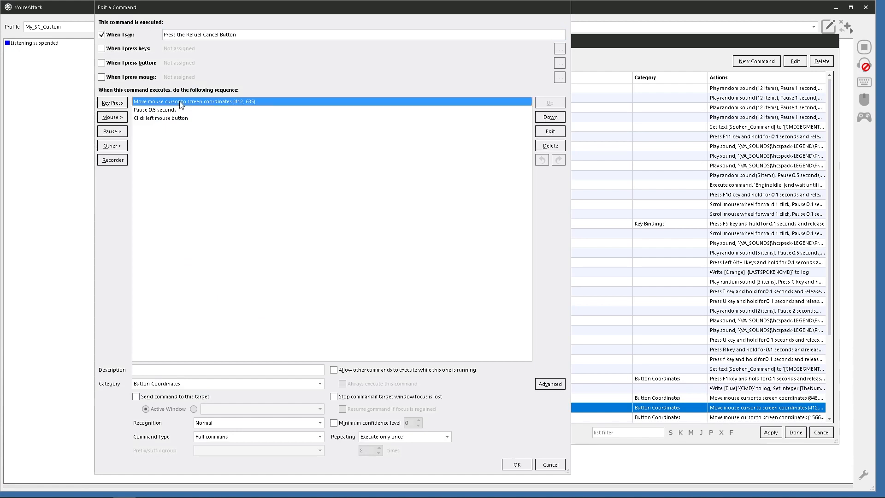
pyautogui.rightClick(179, 102)
pyautogui.click(231, 130)
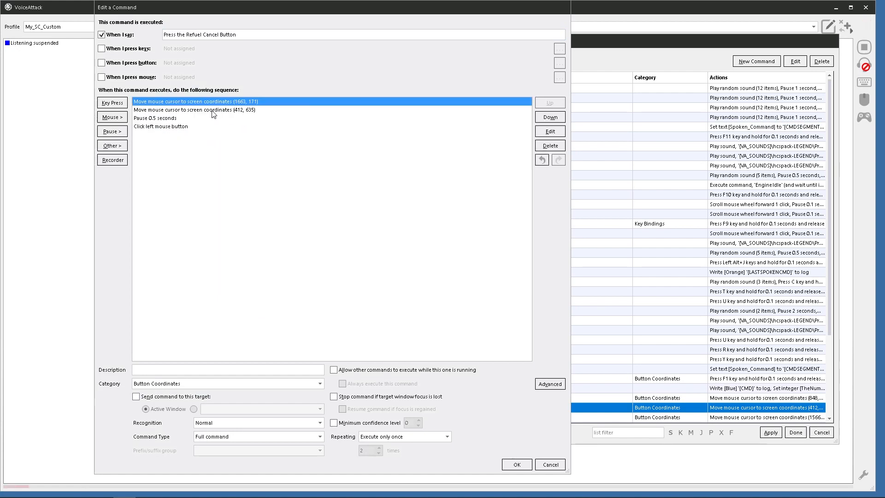
pyautogui.click(215, 111)
pyautogui.press('Delete')
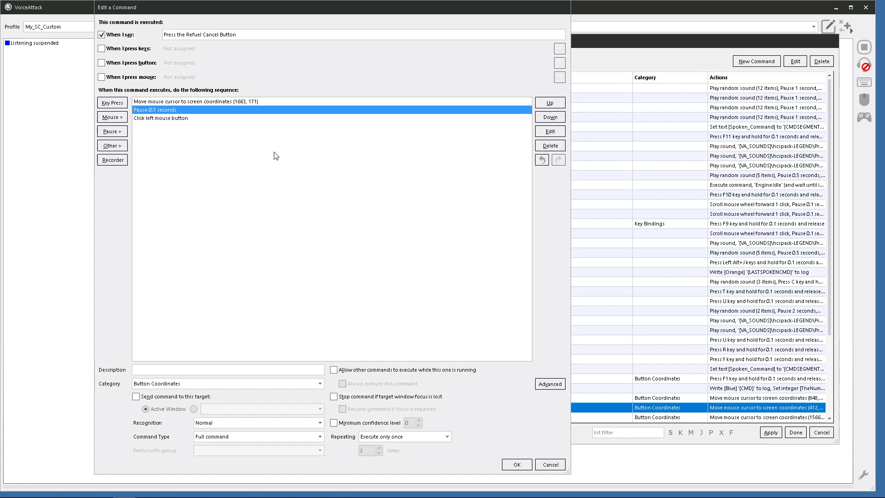
pyautogui.click(515, 465)
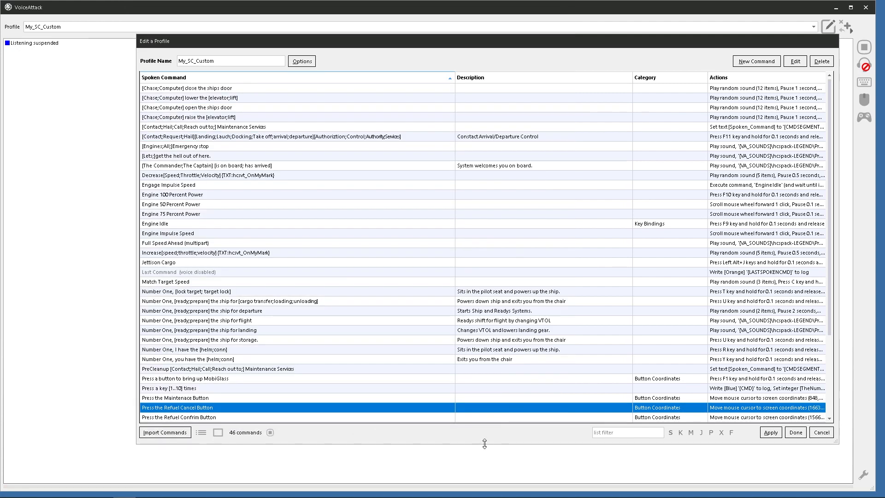
# - Rename the "Press the Refuel Cancel Button" command as "Press the Cancel Button" and save it
pyautogui.scroll(-2, 217, 392)
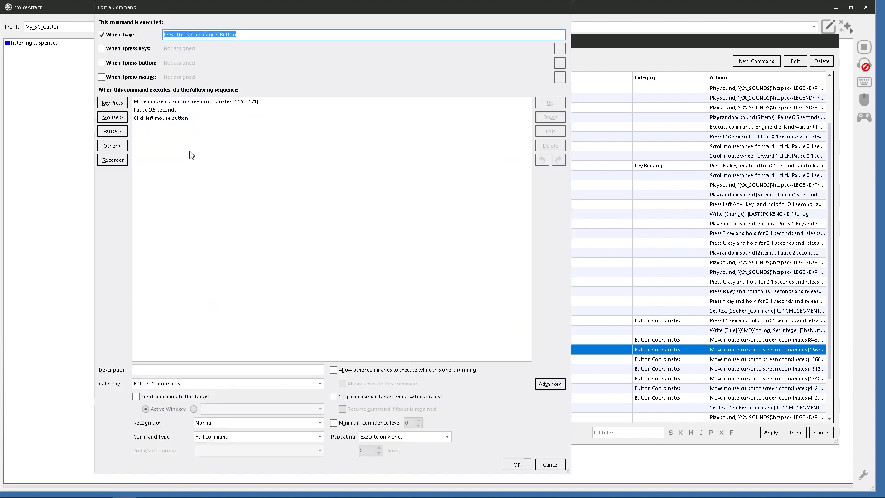
pyautogui.doubleClick(194, 33)
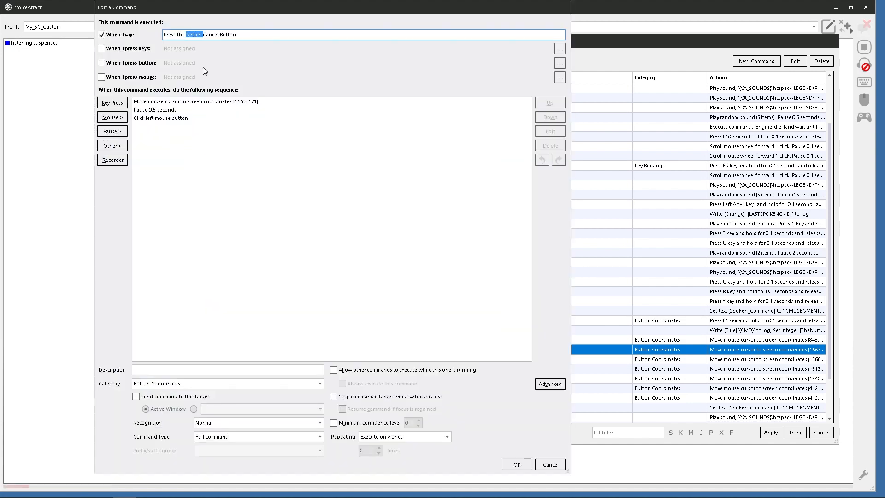
pyautogui.press('Delete')
pyautogui.click(517, 466)
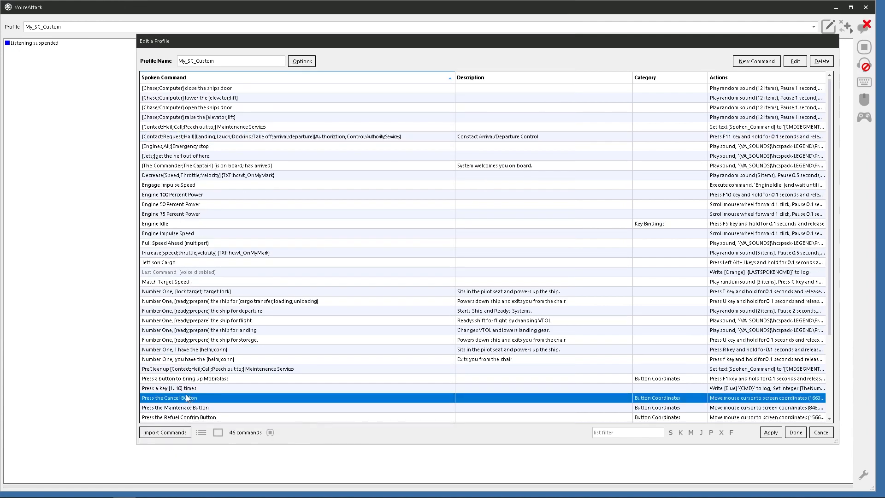
# - Rename the "Press the Refuel Confrim Button" command as "Press the Confrim Button" and save it
pyautogui.click(180, 417)
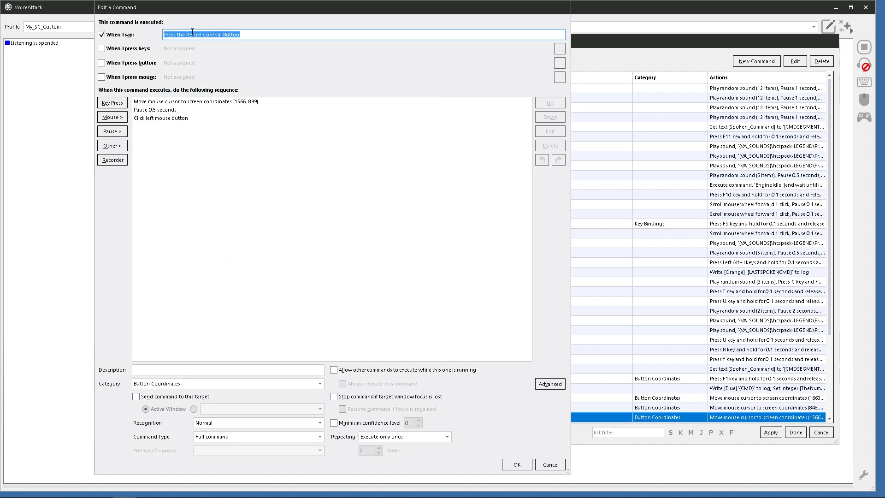
pyautogui.doubleClick(193, 35)
pyautogui.press('BackSpace')
pyautogui.click(517, 465)
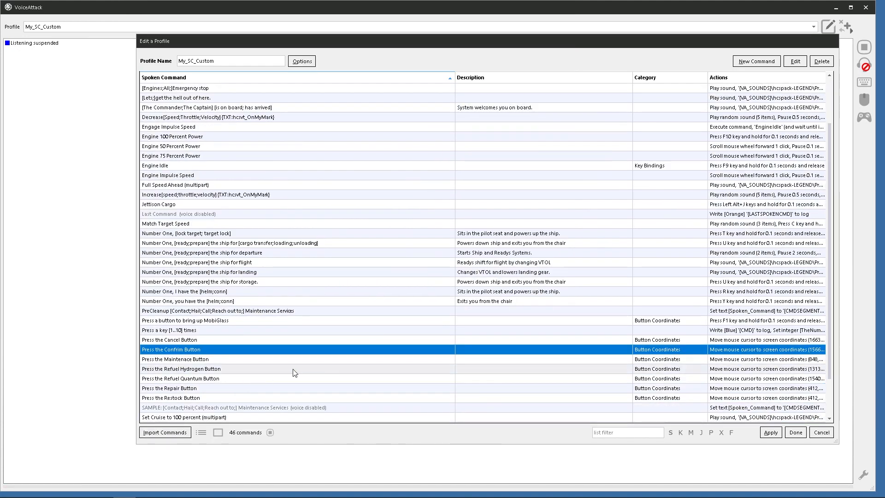
# - Examine the action sequences of the "Press the Restock Button", "Press the Repair Button" and SAMPLE Maintenance Services commands
pyautogui.scroll(-1, 295, 373)
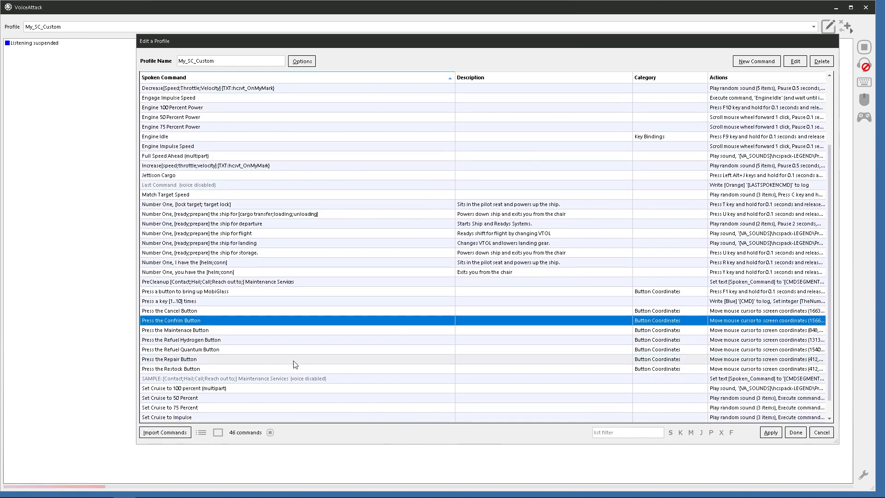
pyautogui.click(171, 313)
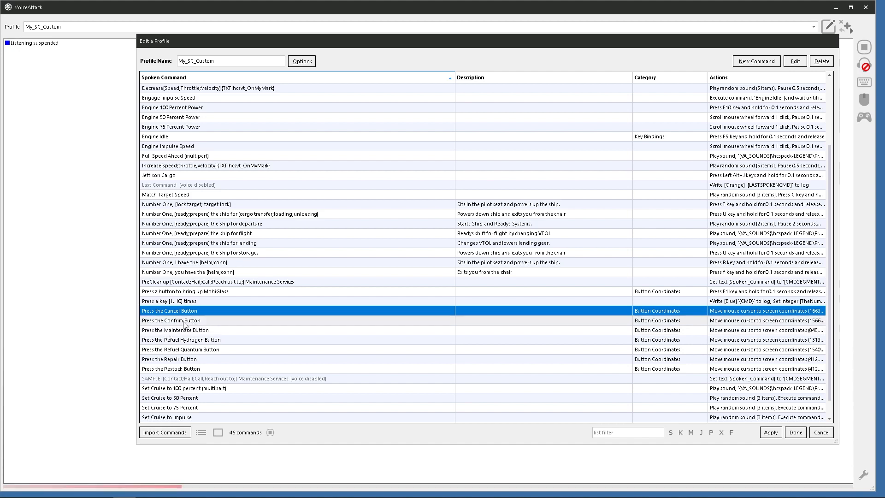
pyautogui.click(171, 368)
pyautogui.doubleClick(172, 369)
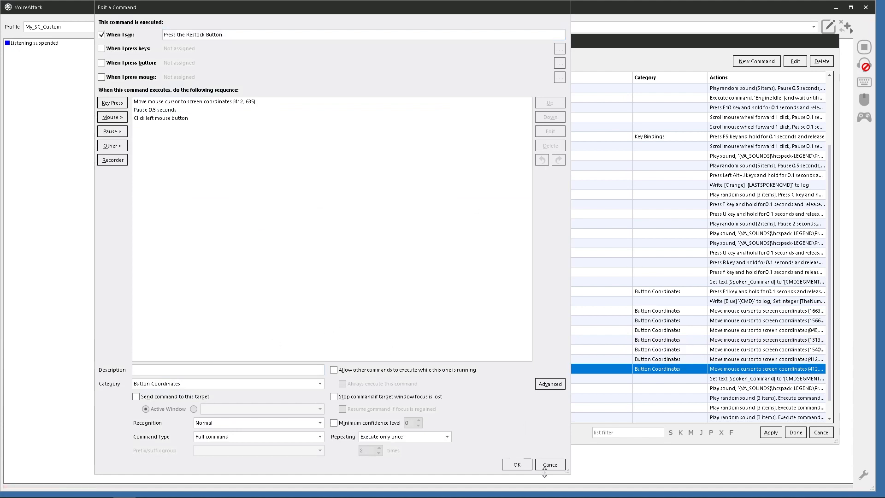
pyautogui.click(516, 464)
pyautogui.click(178, 359)
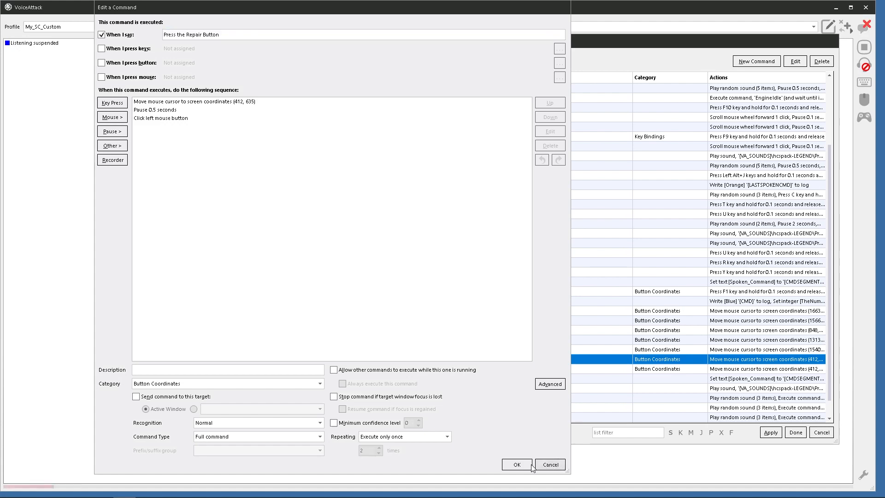
pyautogui.click(532, 466)
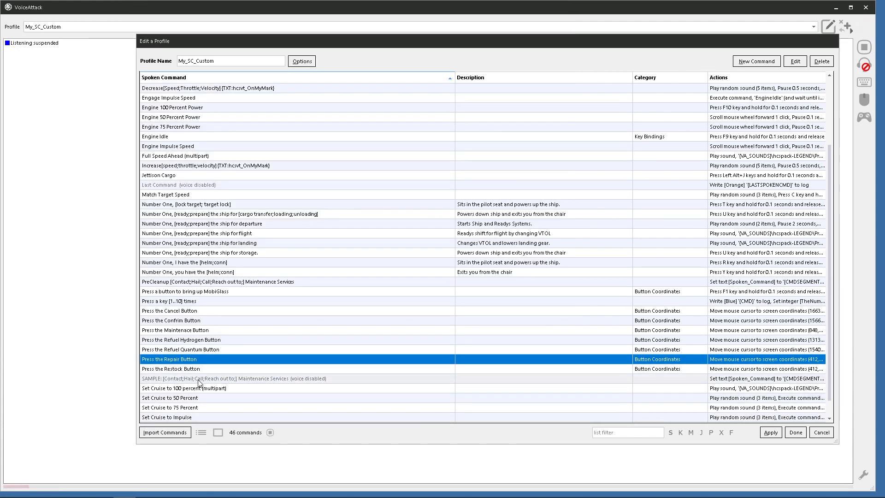
pyautogui.doubleClick(199, 380)
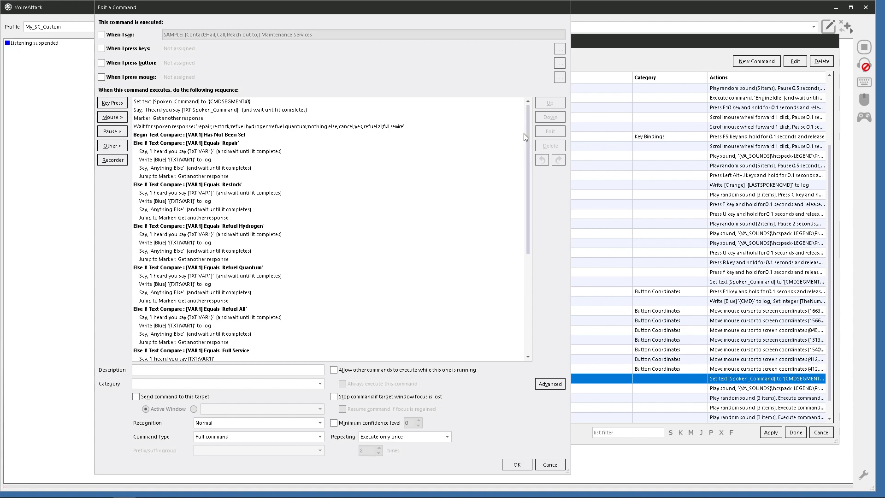
pyautogui.click(551, 464)
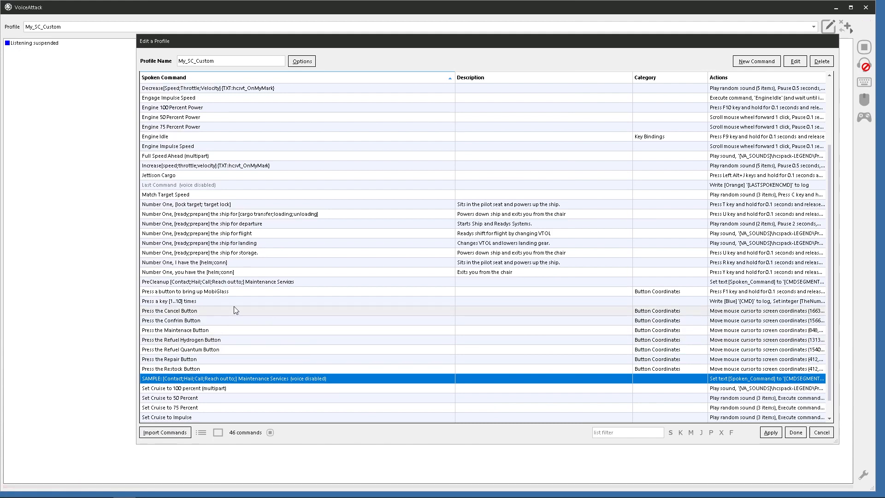
# - Copy the Restock branch's cursor move to (645, 603) from the Maintenance Services command and close that command
pyautogui.scroll(3, 234, 306)
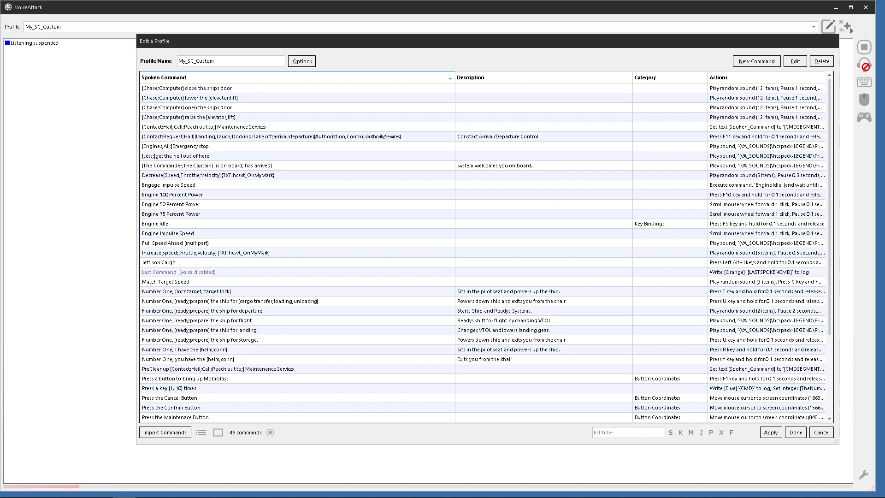
pyautogui.doubleClick(231, 127)
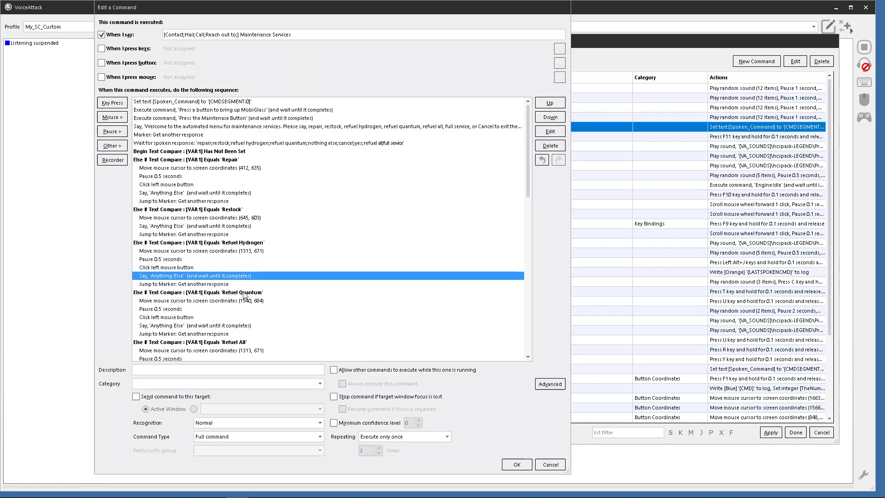
pyautogui.click(274, 226)
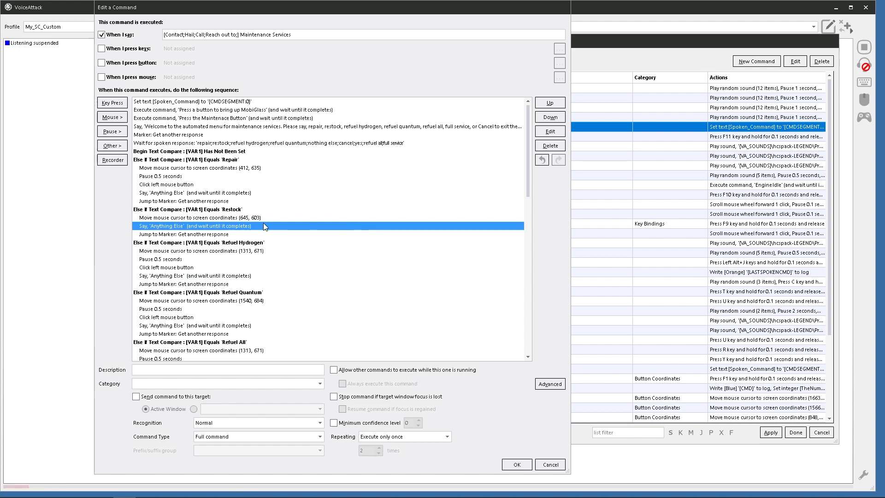
pyautogui.click(206, 218)
pyautogui.rightClick(205, 218)
pyautogui.press('Escape')
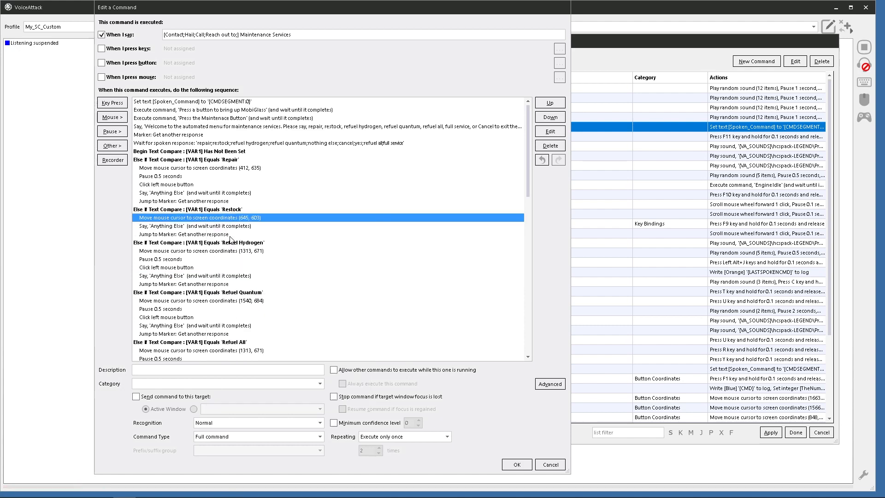
pyautogui.click(518, 465)
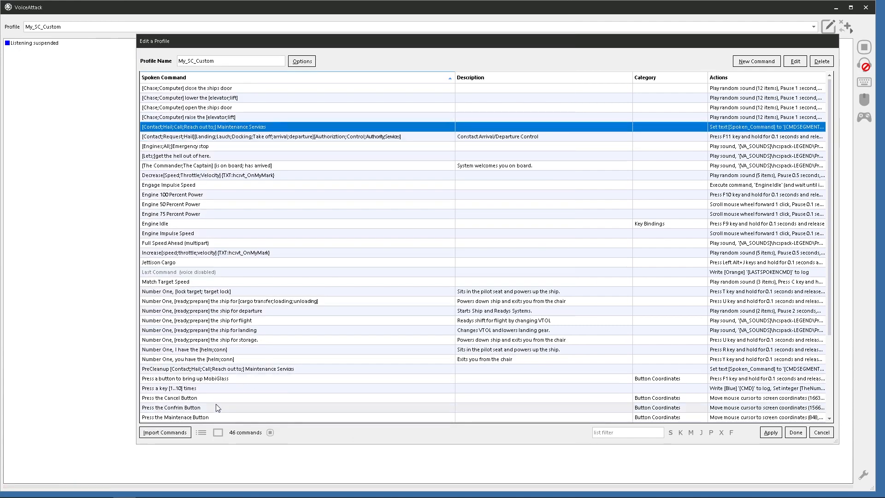
# - Replace the cursor move in the "Press the Restock Button" command with the copied move to (645, 603) and save it
pyautogui.scroll(-1, 173, 411)
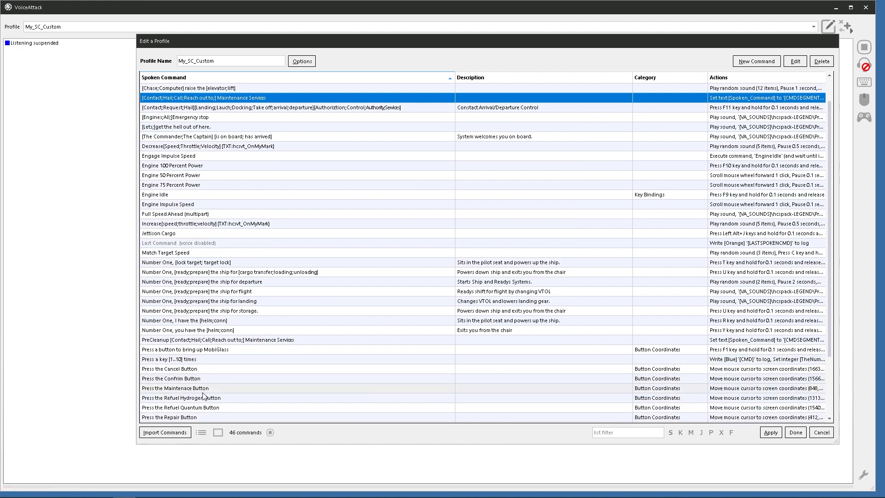
pyautogui.scroll(-1, 182, 414)
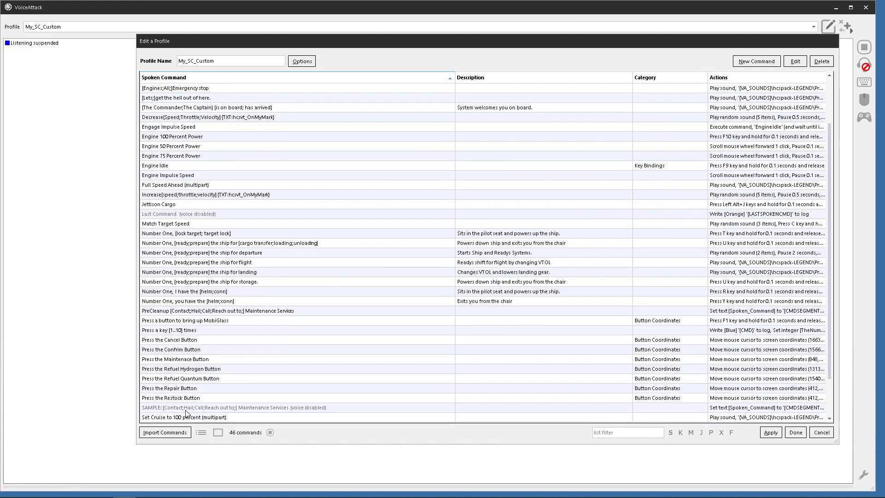
pyautogui.click(176, 399)
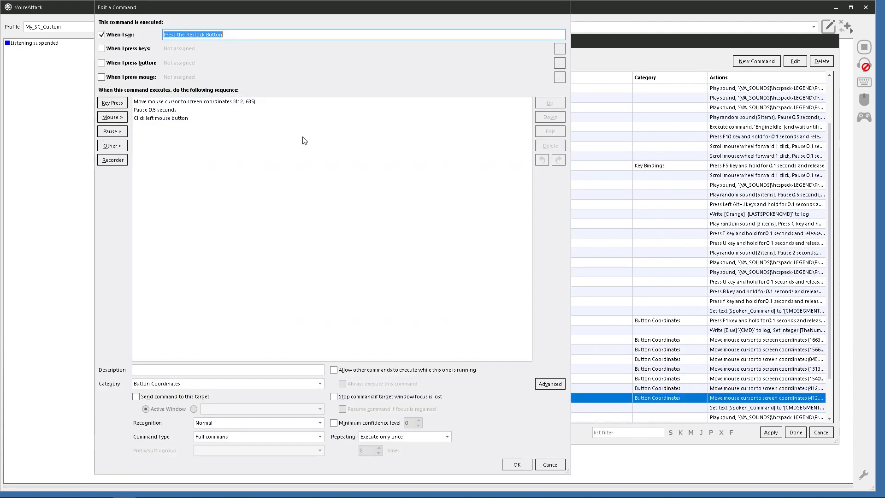
pyautogui.rightClick(199, 102)
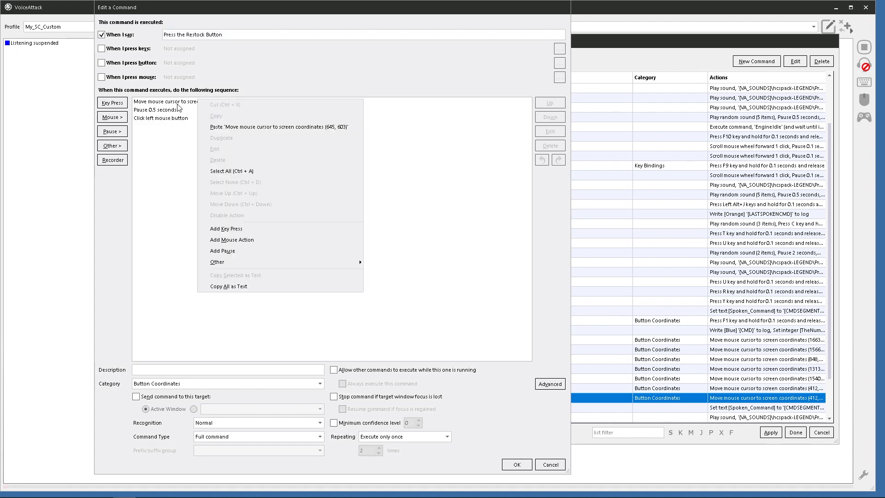
pyautogui.click(226, 127)
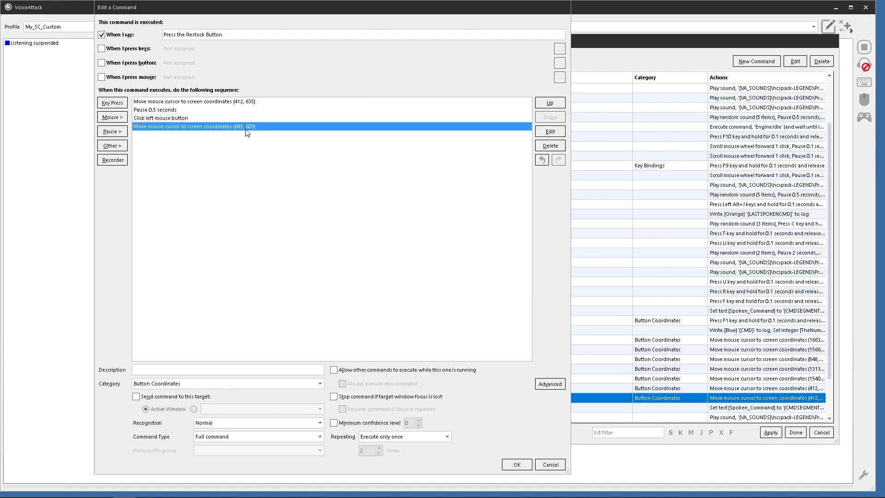
pyautogui.moveTo(172, 128); pyautogui.dragTo(190, 103)
pyautogui.click(178, 112)
pyautogui.press('Delete')
pyautogui.click(515, 464)
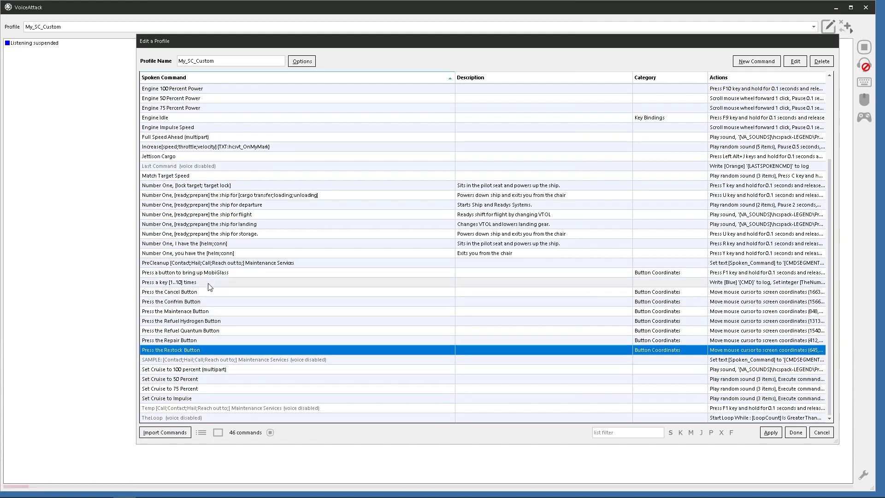
# - Delete the cursor move, pause and left mouse click from the Repair branch of the Maintenance Services command
pyautogui.scroll(4, 209, 286)
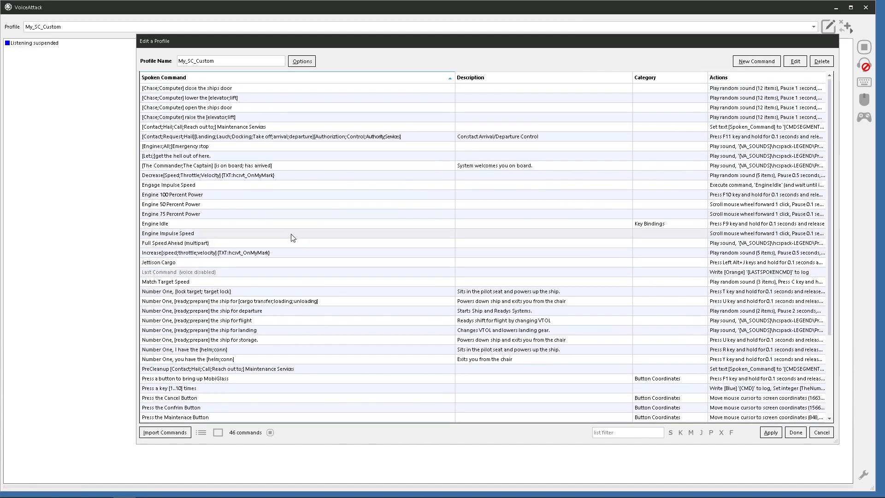
pyautogui.doubleClick(225, 128)
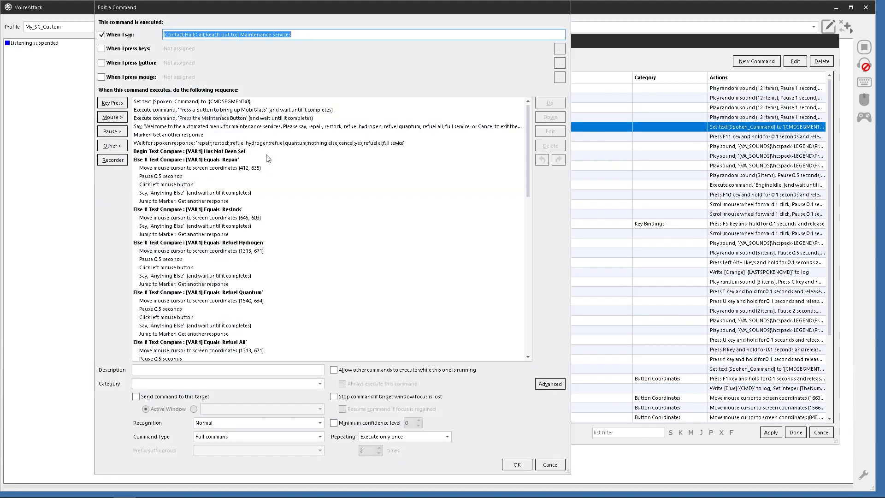
pyautogui.click(186, 168)
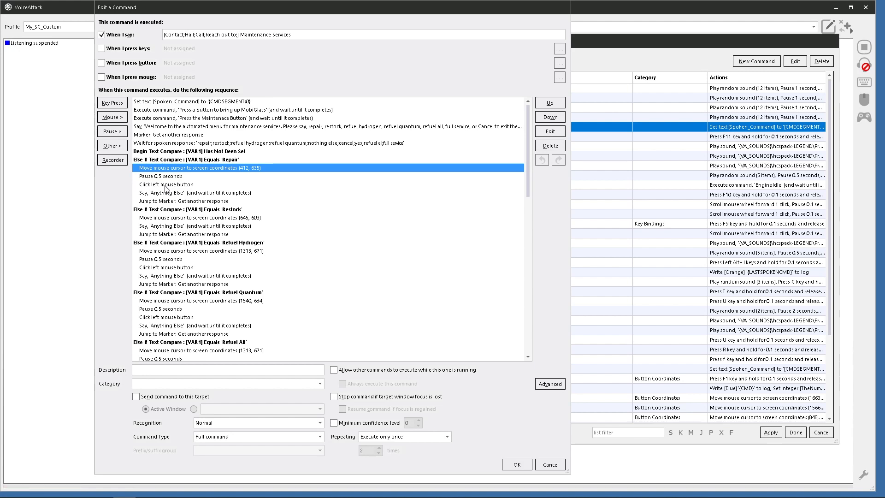
pyautogui.press('Delete')
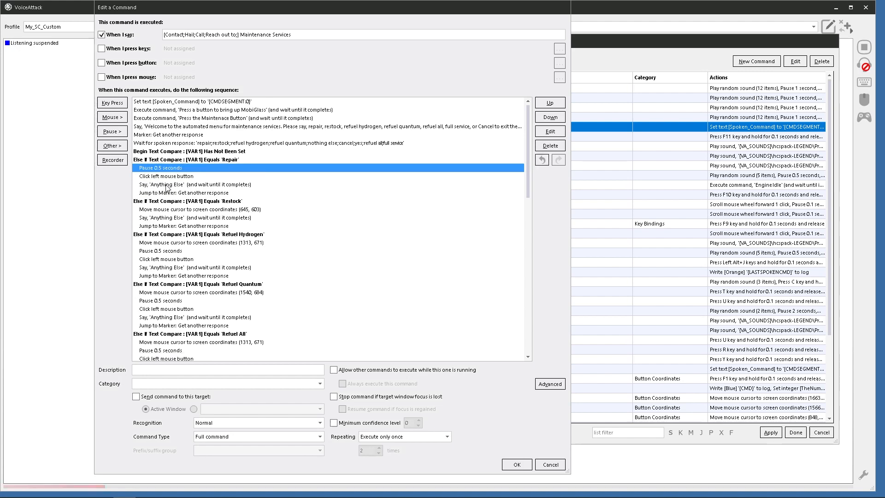
pyautogui.click(167, 185)
pyautogui.click(165, 169)
pyautogui.press('Delete')
pyautogui.press('Delete')
# - Add an action to the Repair branch that executes the "Press the Repair Button" command and waits until it completes
pyautogui.click(170, 159)
pyautogui.rightClick(170, 160)
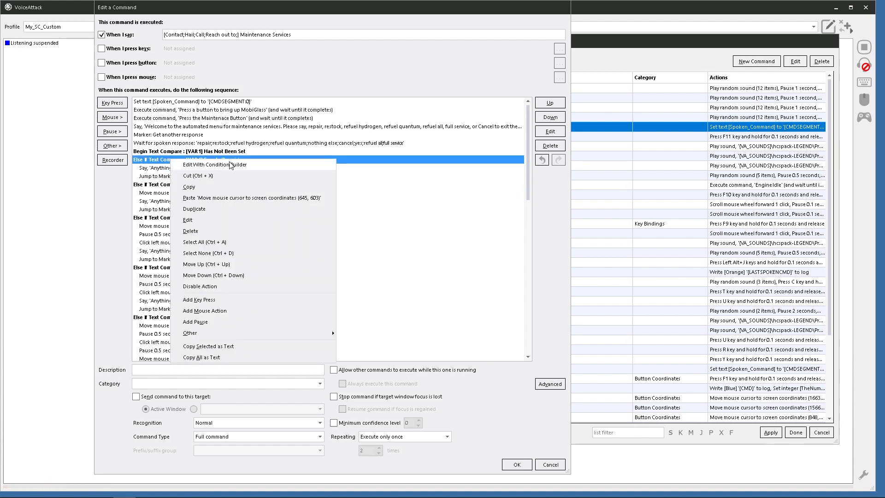
pyautogui.click(142, 161)
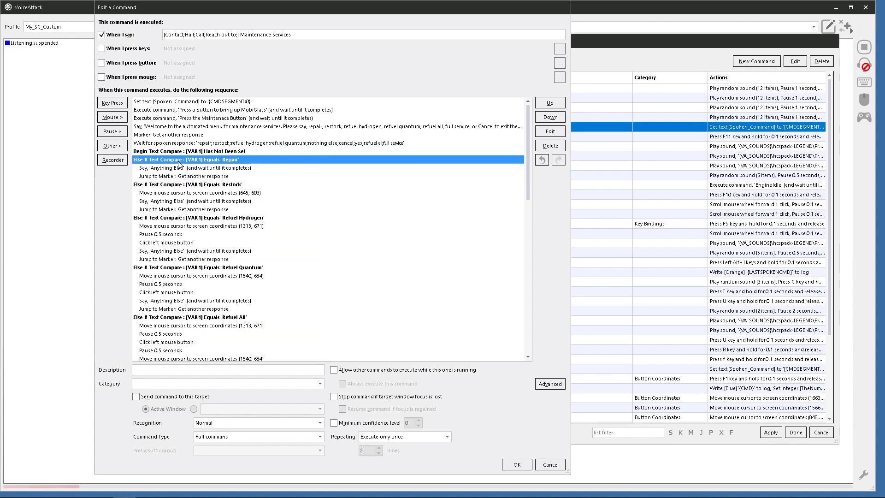
pyautogui.click(118, 145)
pyautogui.moveTo(176, 147)
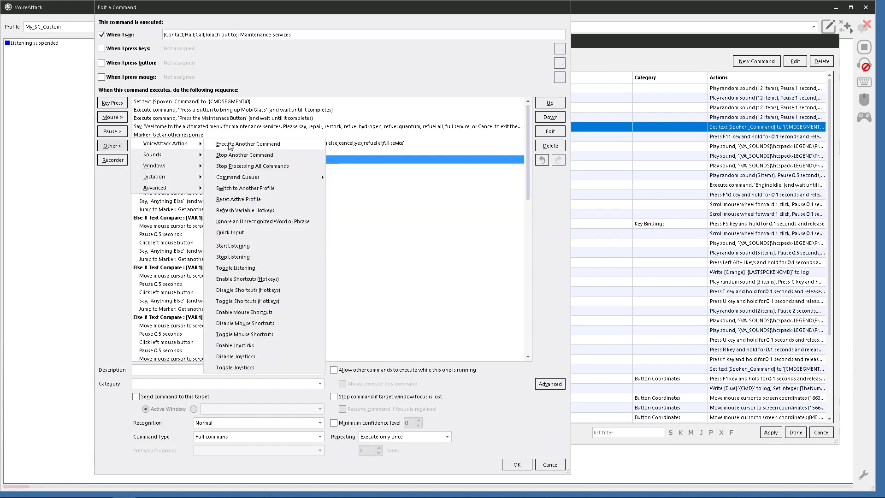
pyautogui.click(248, 144)
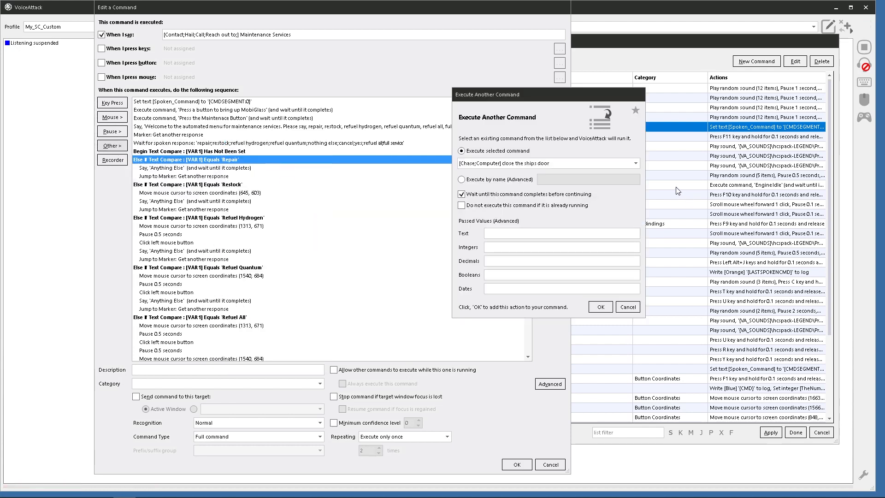
pyautogui.click(636, 163)
pyautogui.scroll(-5, 535, 318)
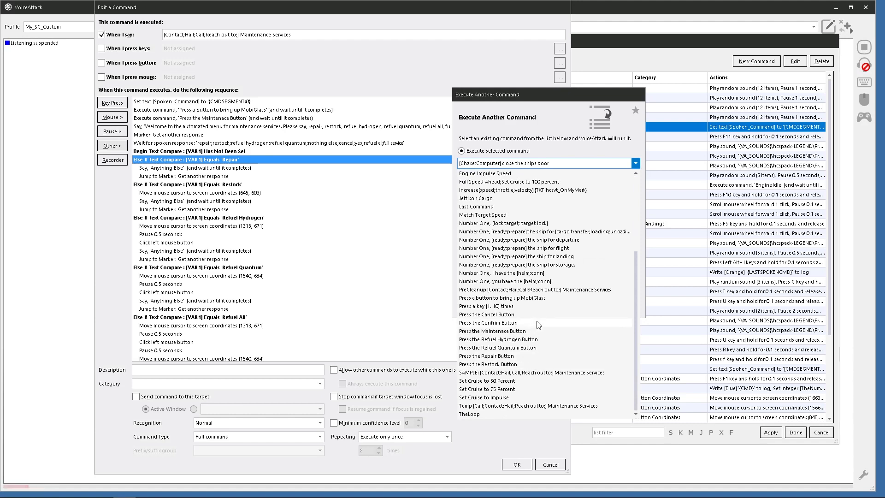
pyautogui.click(492, 357)
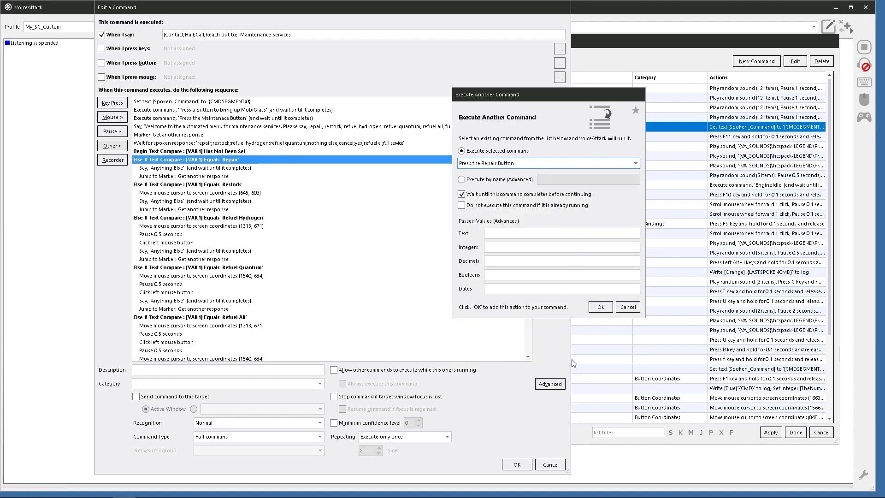
pyautogui.click(600, 309)
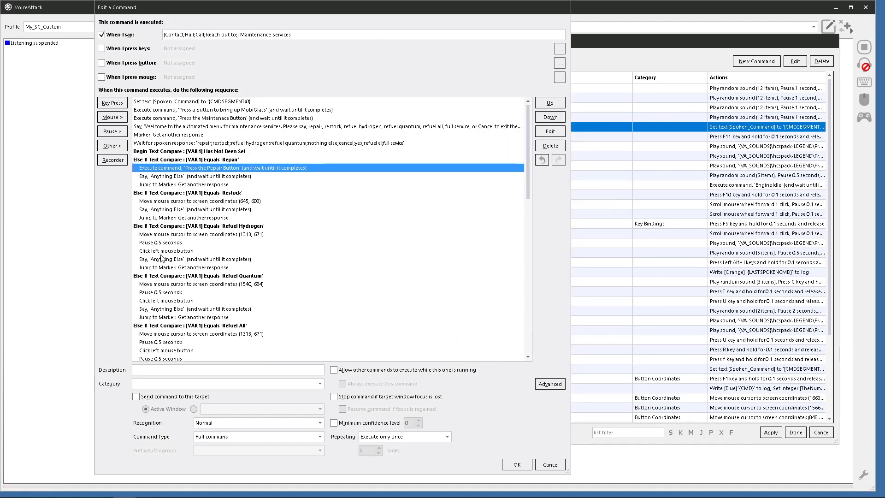
# - Replace the cursor move under the Restock condition with an action executing the command 'Press the Restock Button', waiting until it completes
pyautogui.click(195, 201)
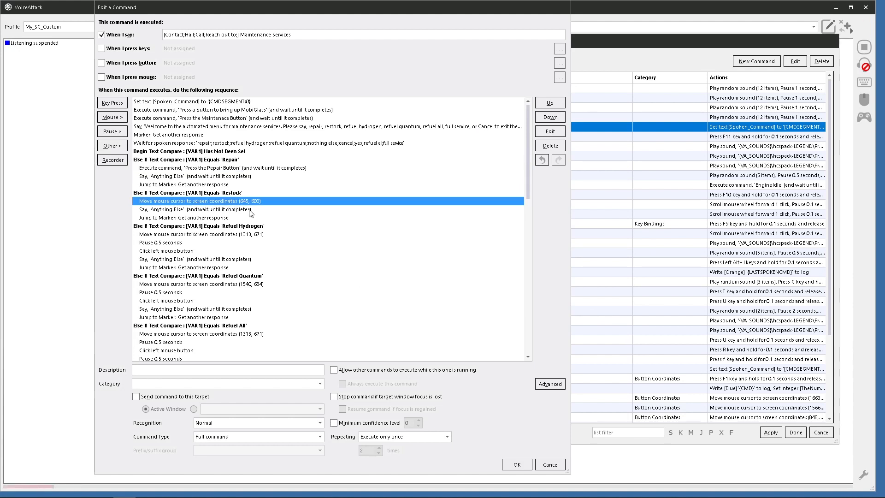
pyautogui.press('Delete')
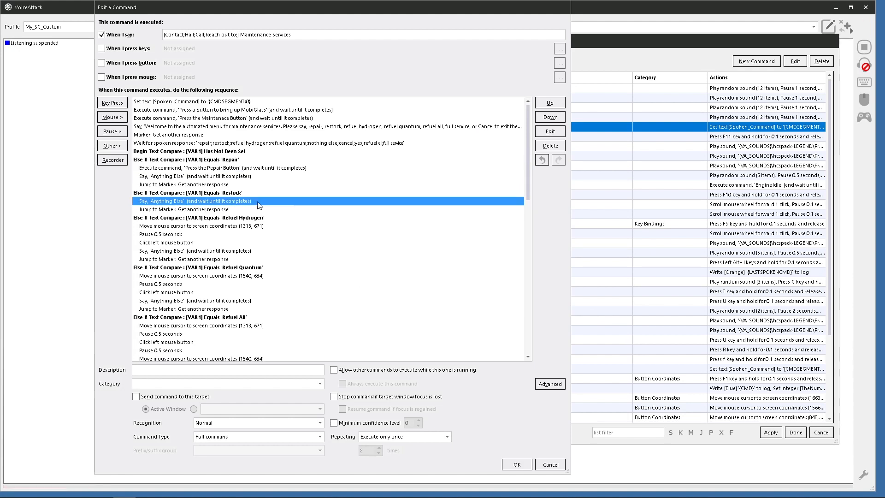
pyautogui.rightClick(201, 193)
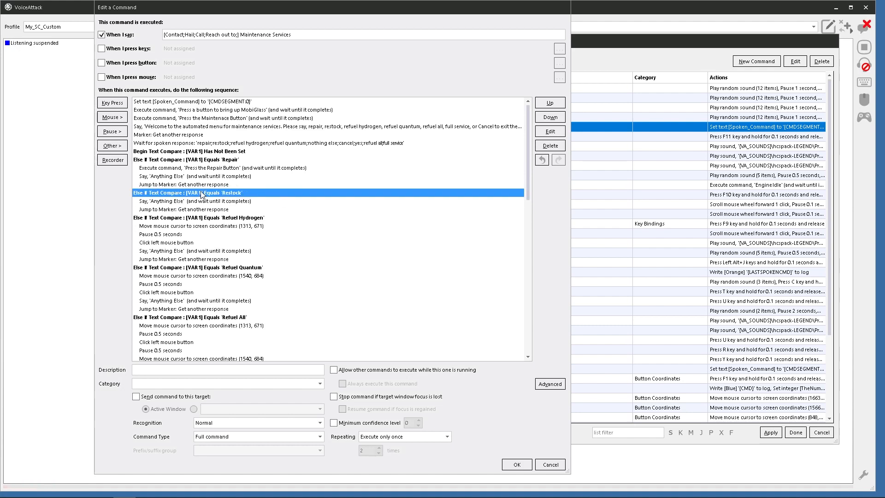
pyautogui.click(114, 146)
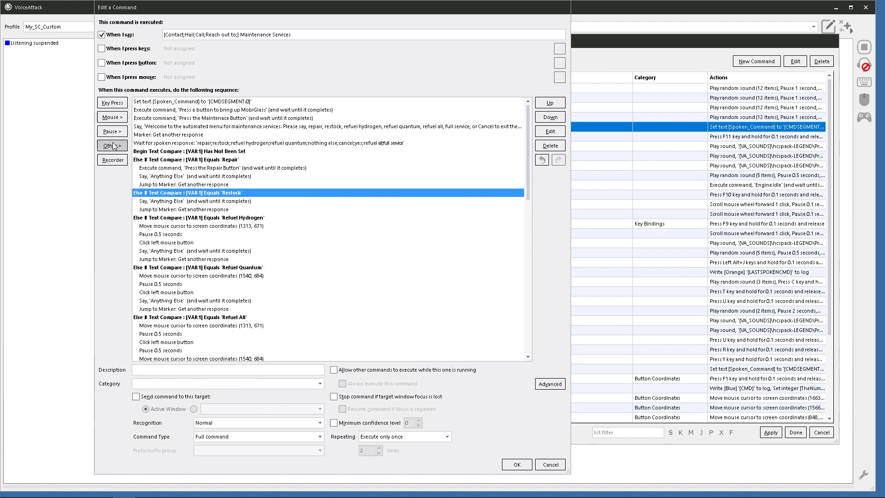
pyautogui.moveTo(158, 144)
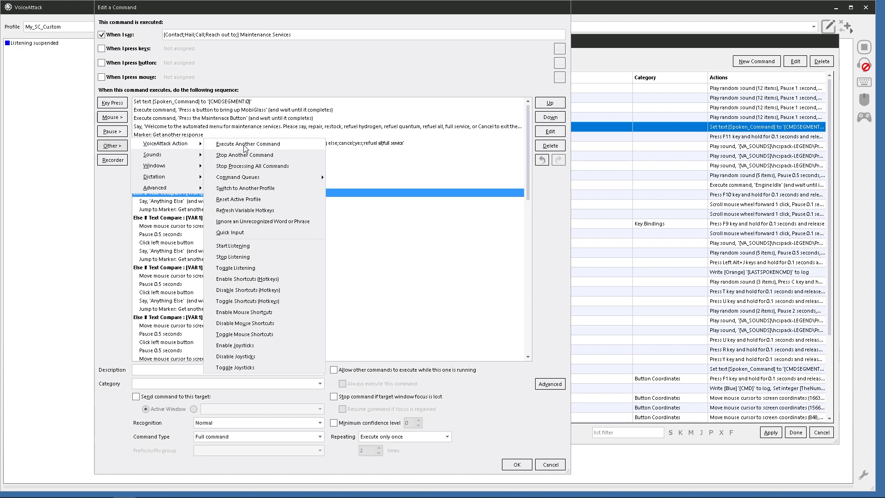
pyautogui.click(244, 144)
pyautogui.click(632, 164)
pyautogui.scroll(-5, 624, 216)
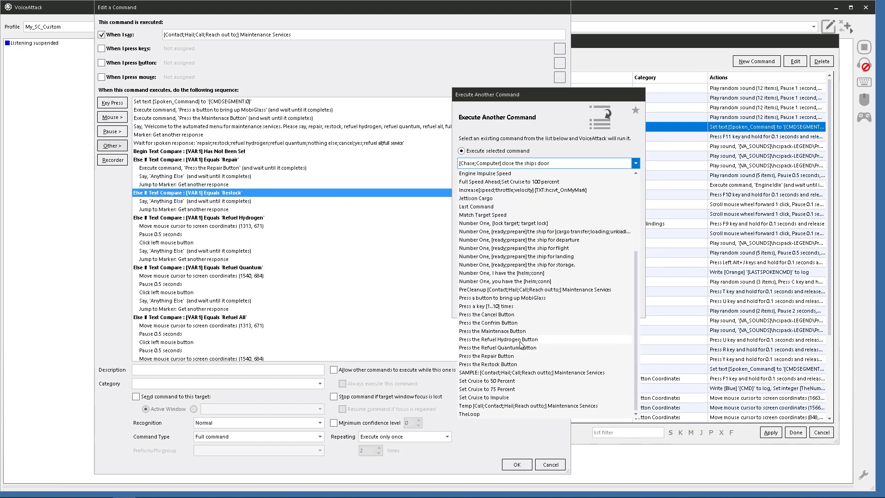
pyautogui.click(500, 364)
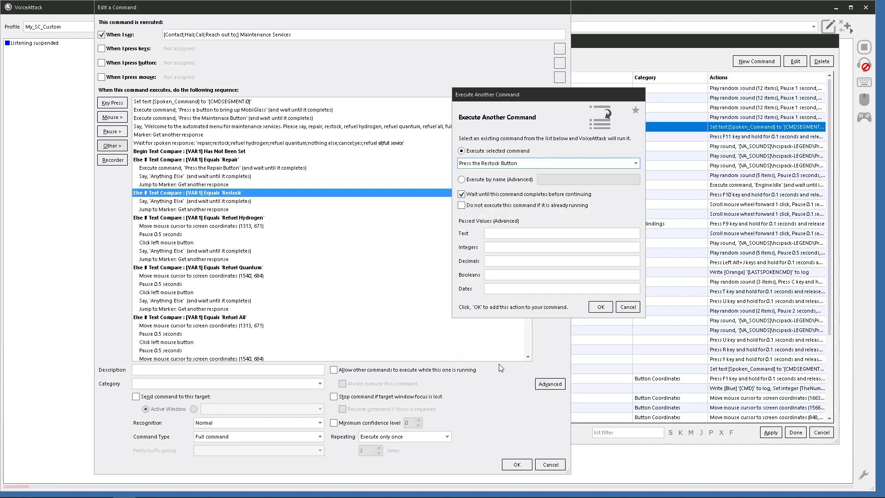
pyautogui.click(600, 307)
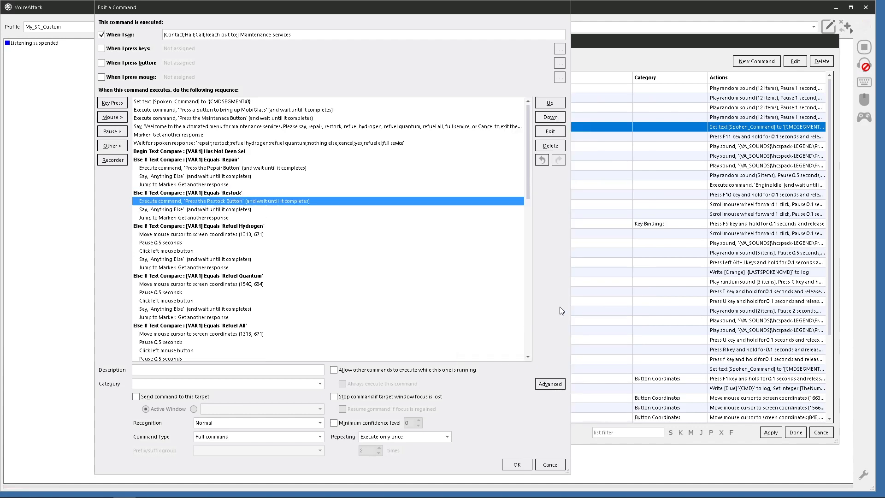
pyautogui.click(184, 236)
pyautogui.rightClick(186, 236)
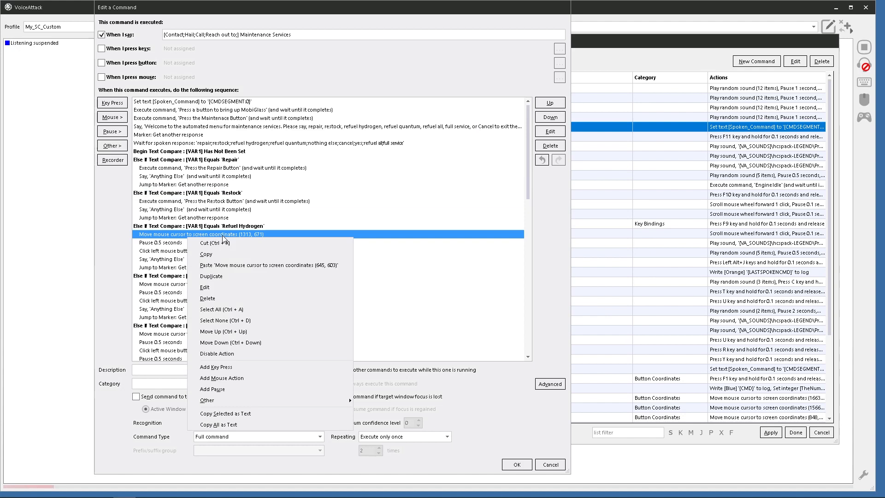
pyautogui.click(161, 253)
pyautogui.doubleClick(162, 251)
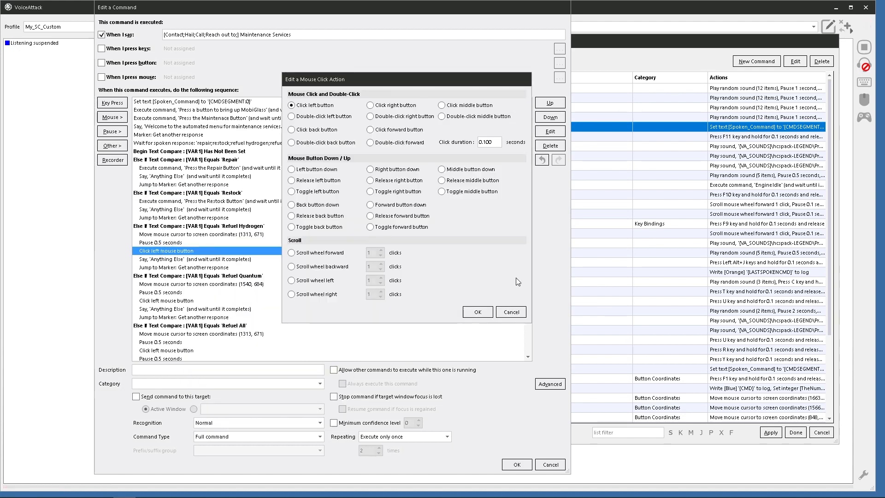
pyautogui.click(510, 312)
# - Delete the cursor move, 0.5-second pause and left mouse click actions under the Refuel Hydrogen condition
pyautogui.click(176, 227)
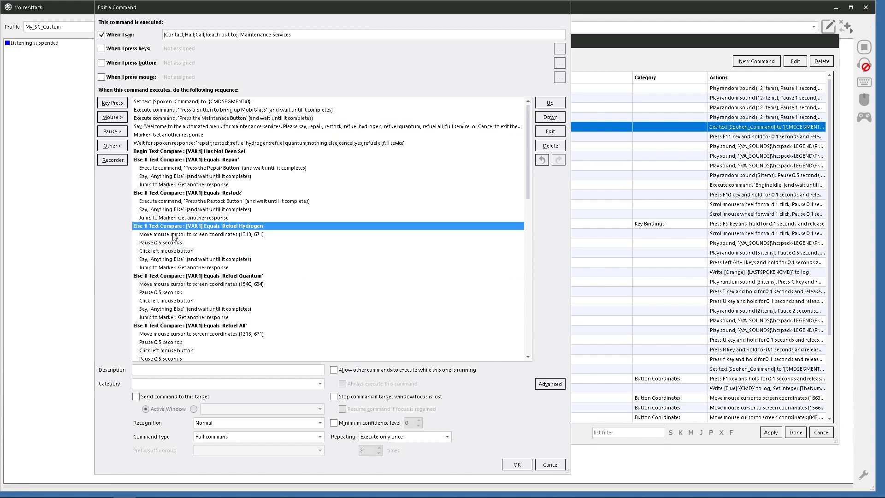
pyautogui.click(173, 235)
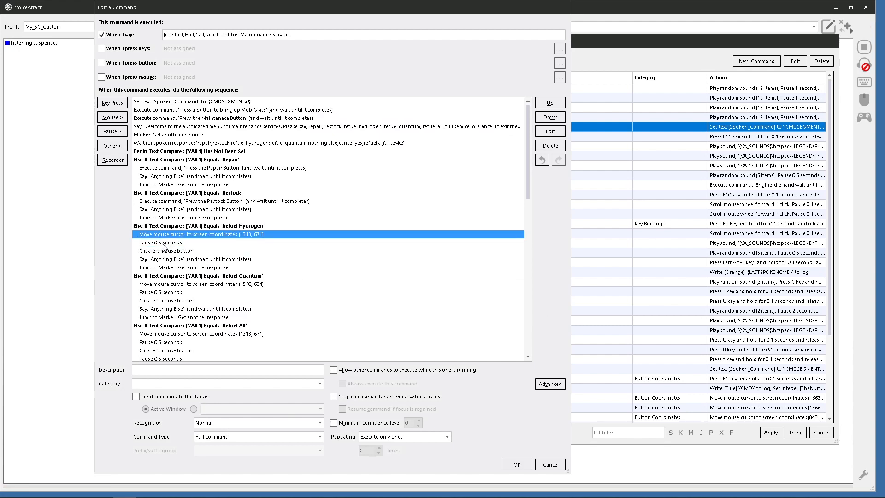
pyautogui.keyDown('shift'); pyautogui.click(161, 251); pyautogui.keyUp('shift')
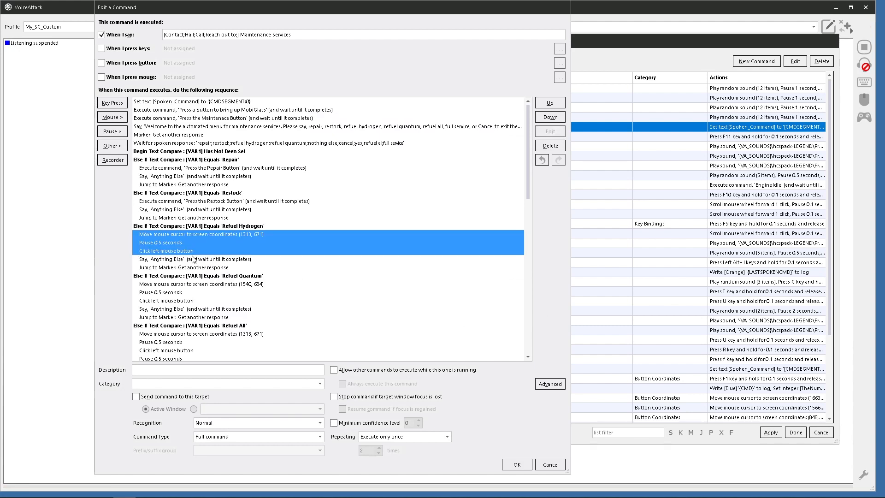
pyautogui.press('Delete')
# - Add an action directly under the Refuel Hydrogen condition that executes 'Press the Refuel Hydrogen Button' and waits until it completes
pyautogui.rightClick(192, 228)
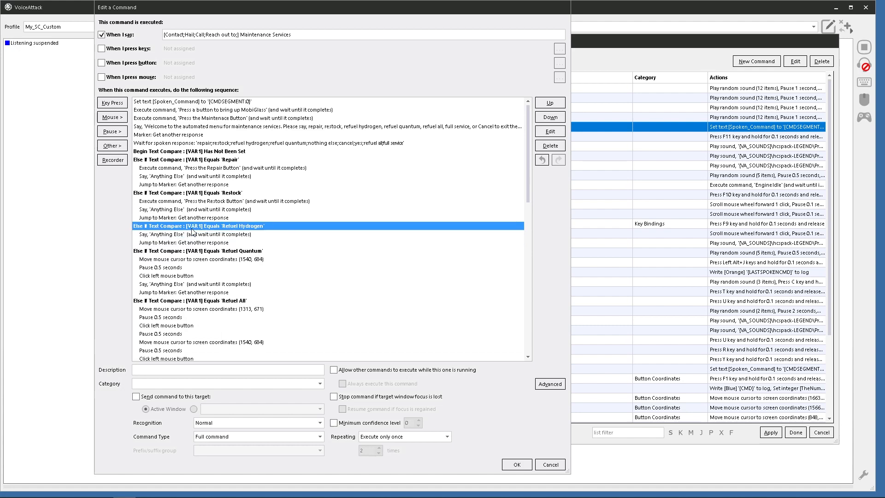
pyautogui.click(161, 226)
pyautogui.click(115, 147)
pyautogui.moveTo(167, 145)
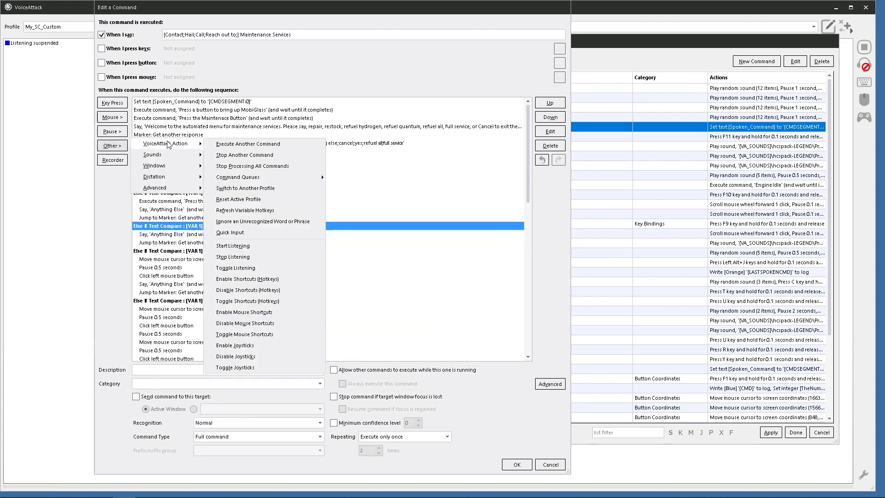
pyautogui.click(242, 144)
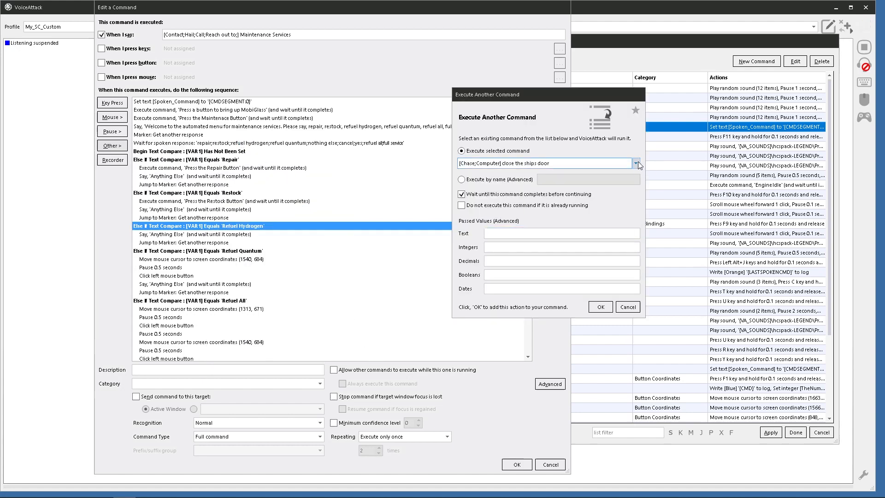
pyautogui.click(636, 163)
pyautogui.scroll(-5, 556, 295)
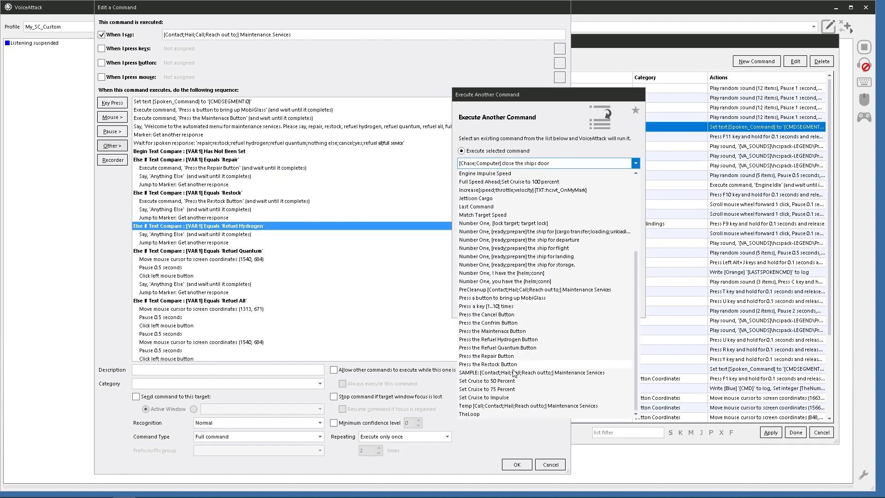
pyautogui.click(495, 342)
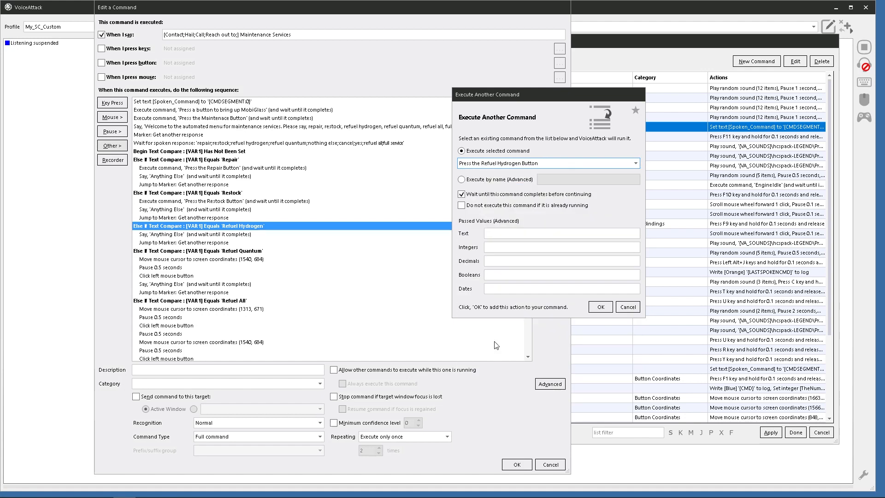
pyautogui.click(600, 307)
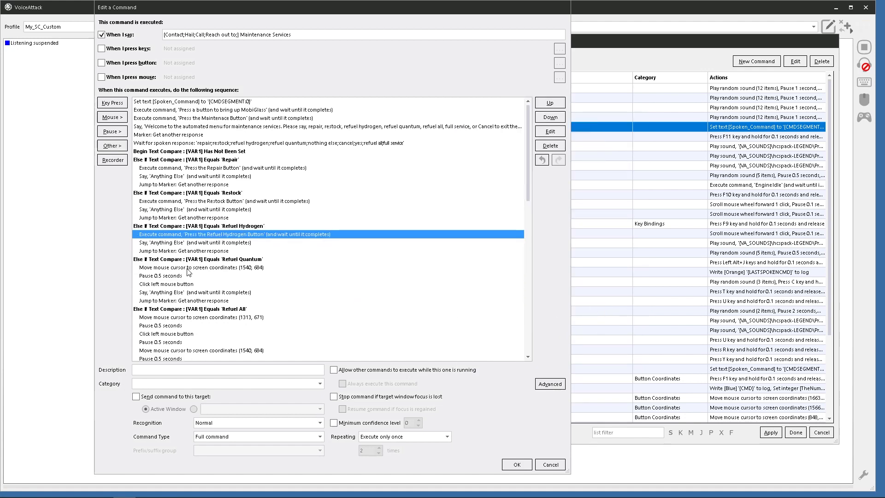
# - Delete the cursor move, 0.5-second pause and left mouse click actions under the Refuel Quantum condition
pyautogui.click(222, 267)
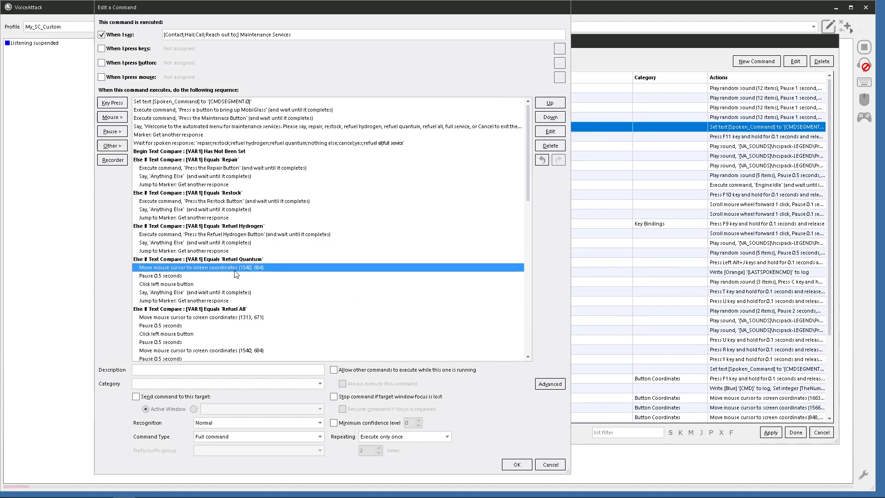
pyautogui.keyDown('shift'); pyautogui.click(169, 284); pyautogui.keyUp('shift')
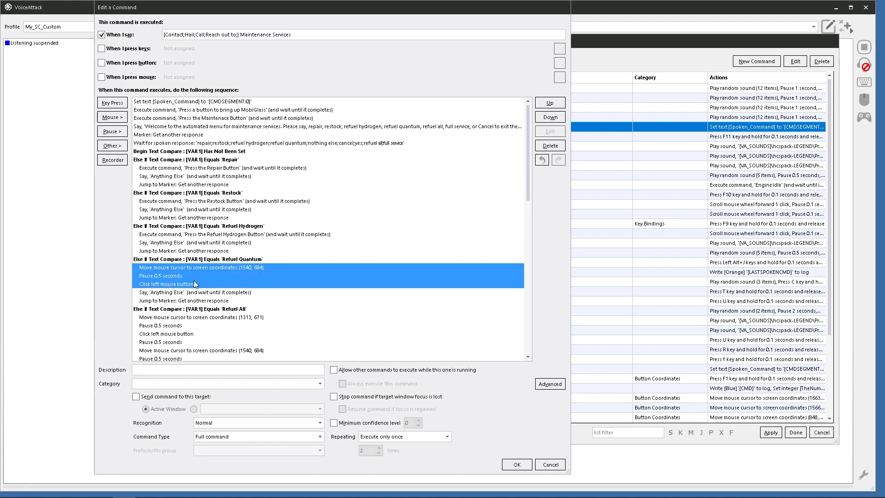
pyautogui.press('Delete')
# - Add an action directly under the Refuel Quantum condition that executes 'Press the Refuel Quantum Button' and waits until it completes
pyautogui.click(185, 259)
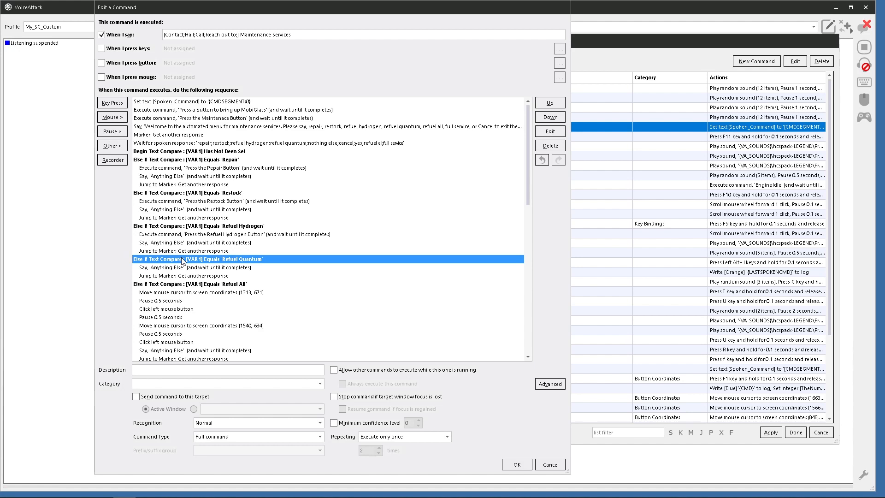
pyautogui.rightClick(182, 258)
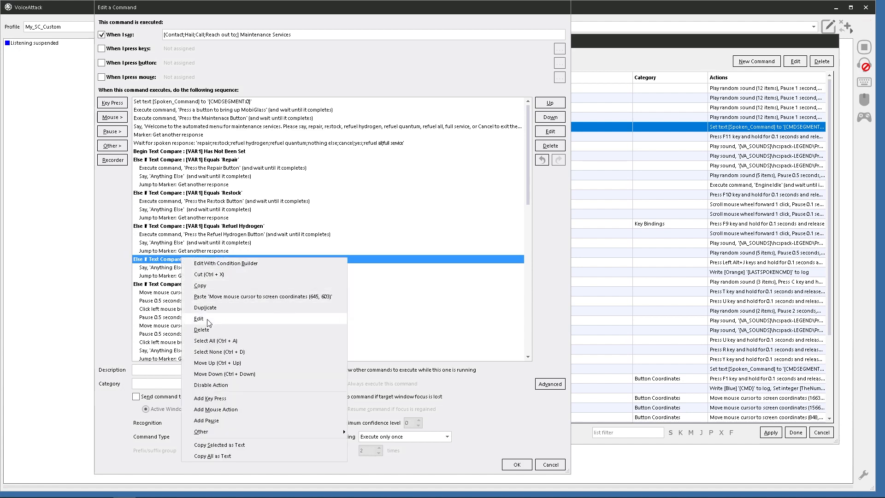
pyautogui.click(118, 148)
pyautogui.moveTo(143, 146)
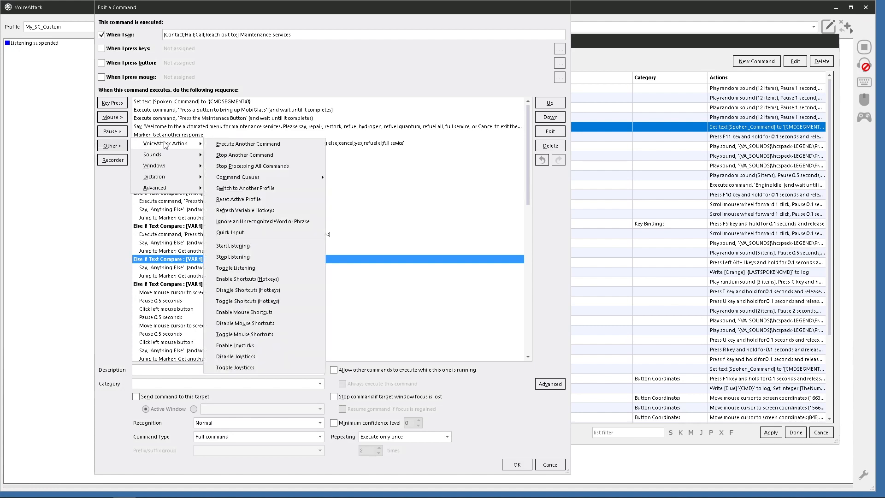
pyautogui.click(246, 144)
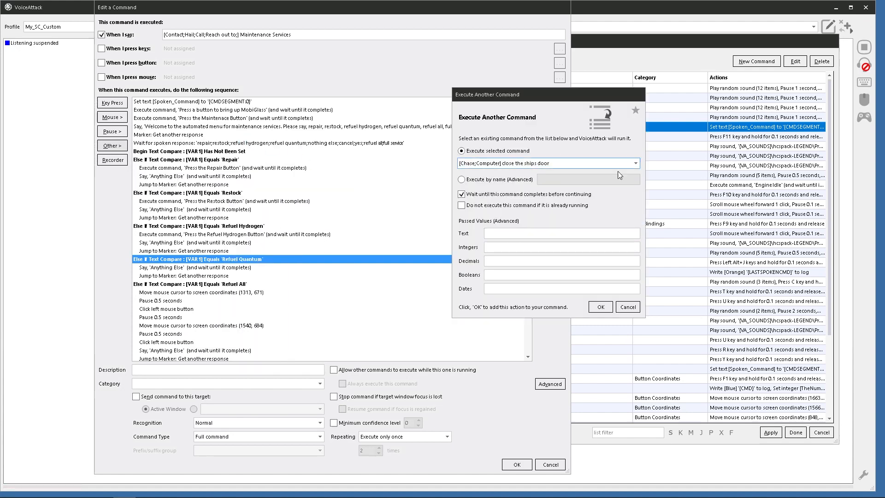
pyautogui.click(629, 164)
pyautogui.scroll(-5, 507, 341)
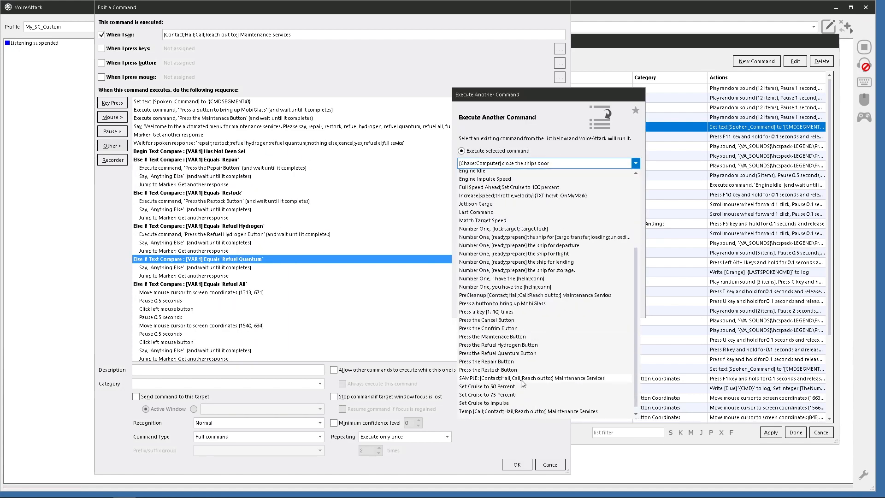
pyautogui.click(506, 353)
pyautogui.click(597, 307)
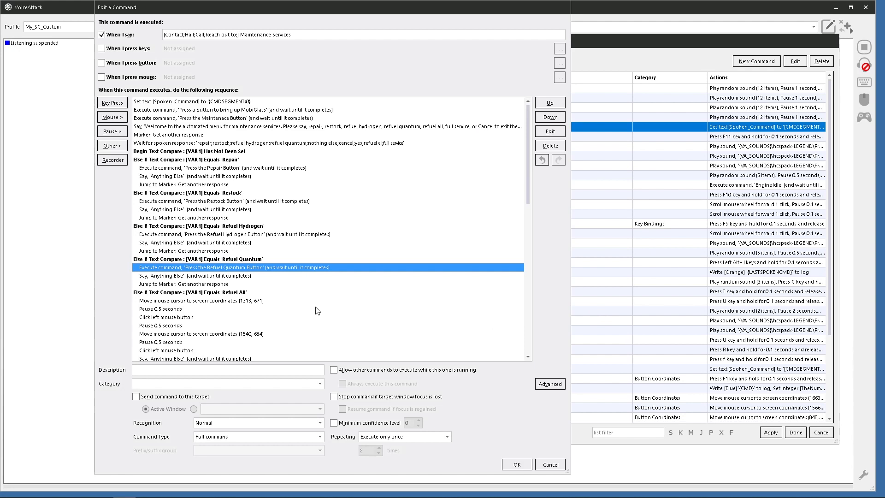
# - Delete the first cursor move (1313, 671) with its following pause and left mouse click under the Refuel All condition
pyautogui.click(301, 293)
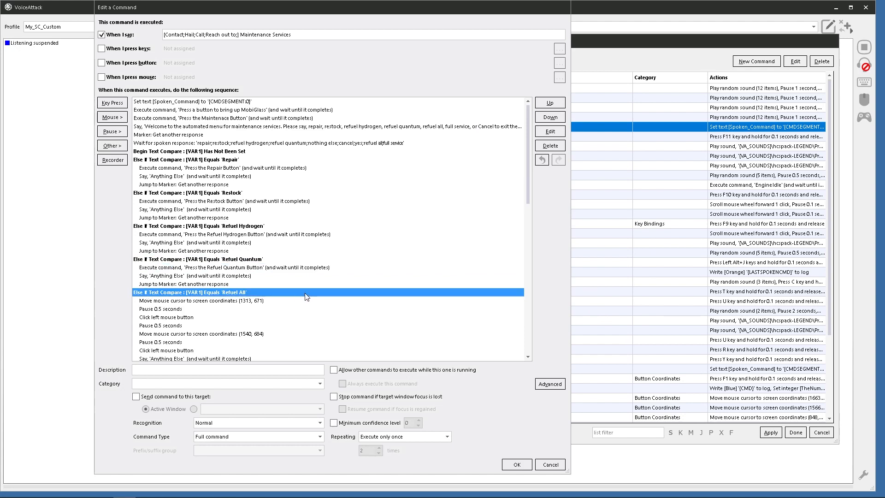
pyautogui.scroll(-2, 304, 284)
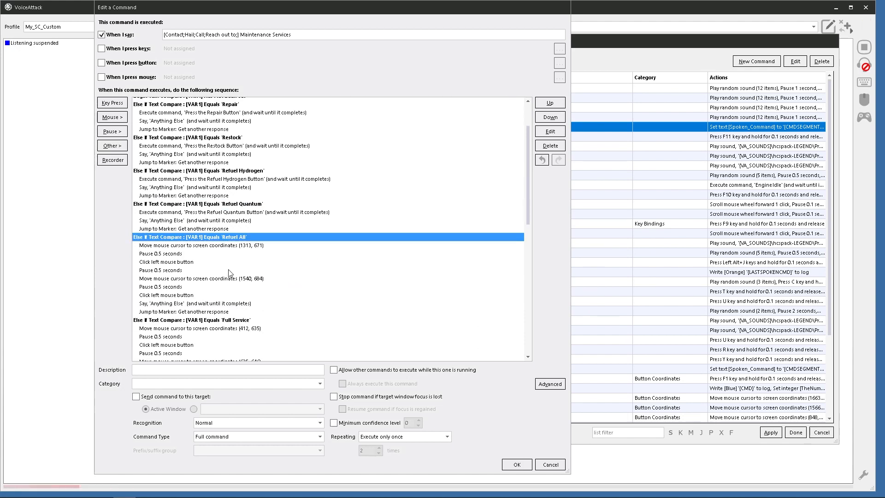
pyautogui.click(164, 246)
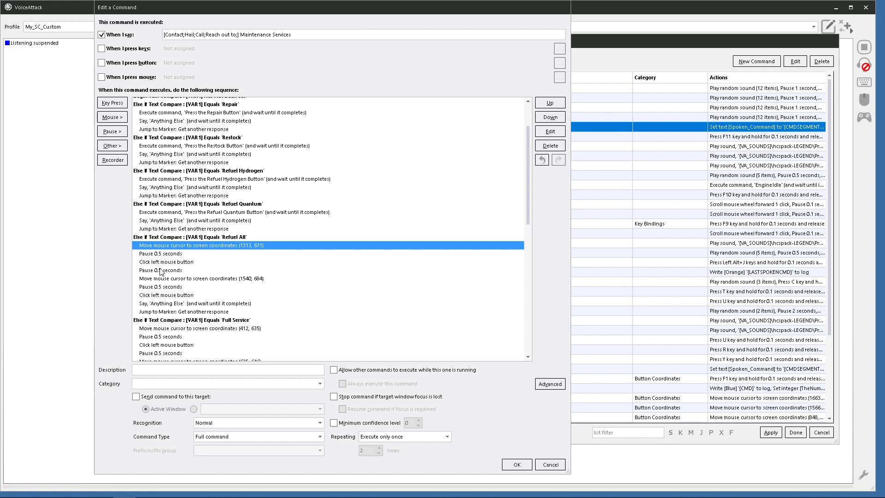
pyautogui.keyDown('shift'); pyautogui.click(168, 262); pyautogui.keyUp('shift')
pyautogui.press('Delete')
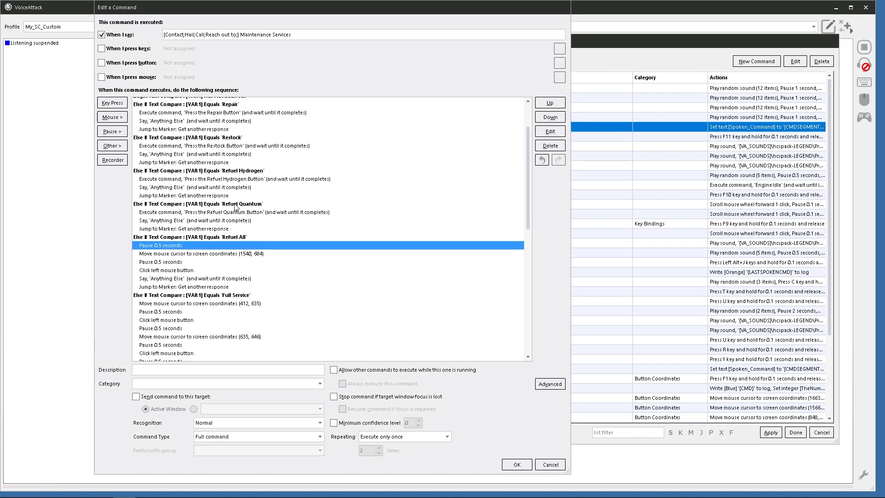
# - Copy the 'Press the Refuel Quantum Button' action and paste it after the first 0.5-second pause under the Refuel All condition
pyautogui.click(210, 212)
pyautogui.rightClick(210, 212)
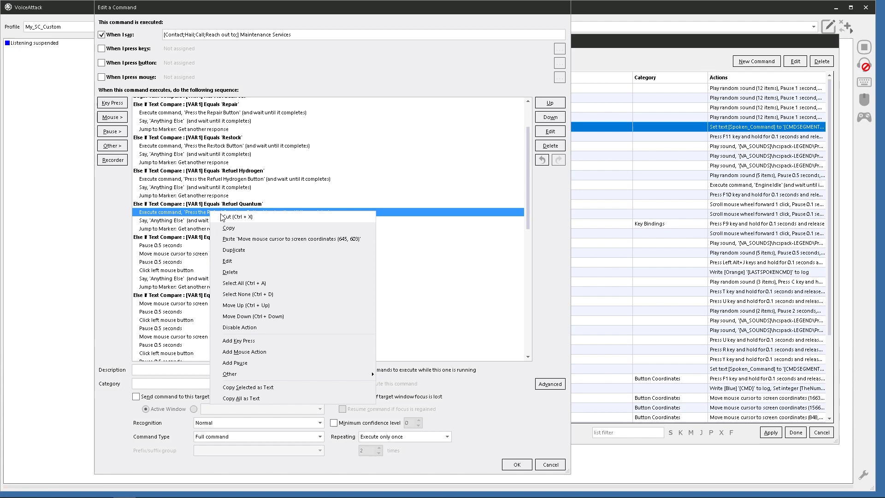
pyautogui.click(226, 229)
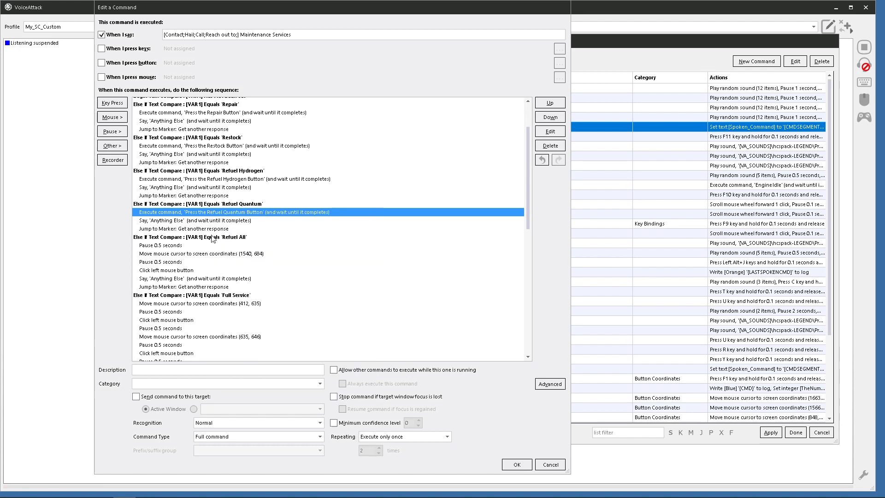
pyautogui.click(168, 246)
pyautogui.rightClick(168, 246)
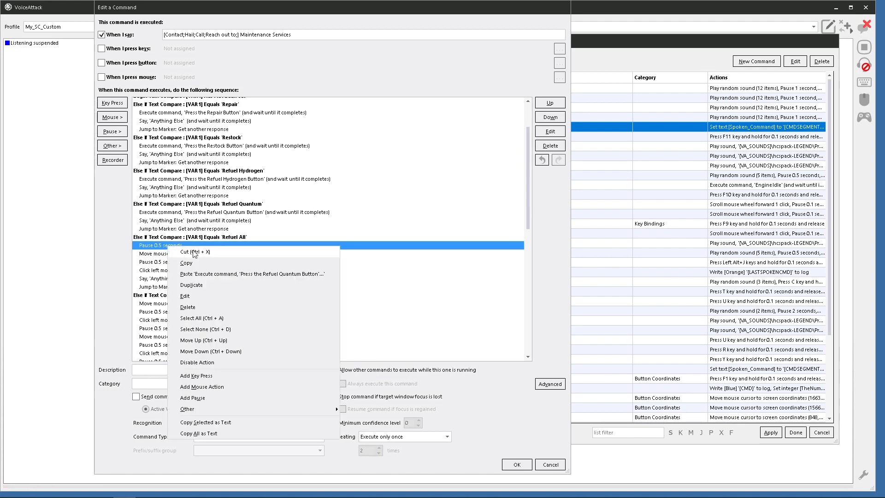
pyautogui.click(192, 278)
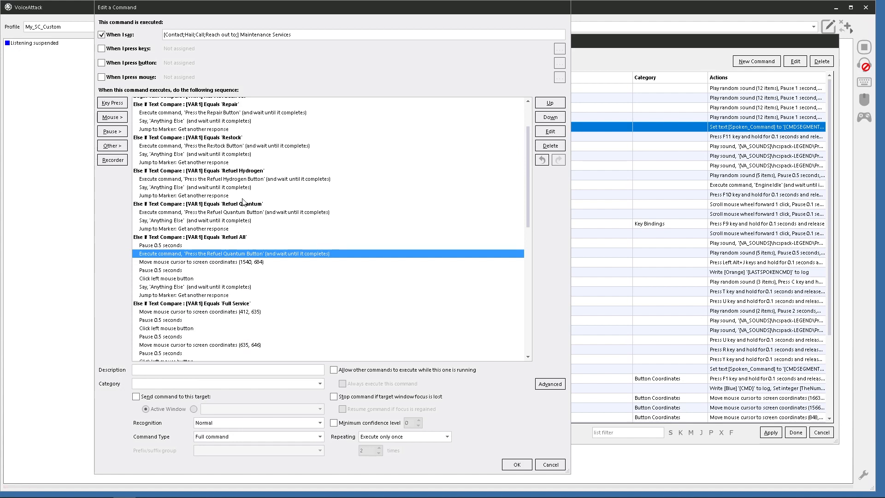
# - Copy the 'Press the Refuel Hydrogen Button' action and paste it directly under the Refuel All condition
pyautogui.click(210, 180)
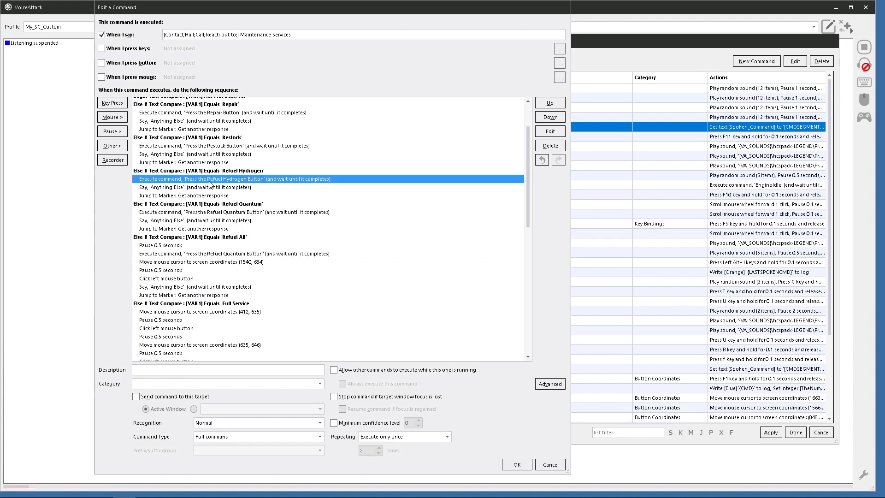
pyautogui.rightClick(210, 181)
pyautogui.click(228, 198)
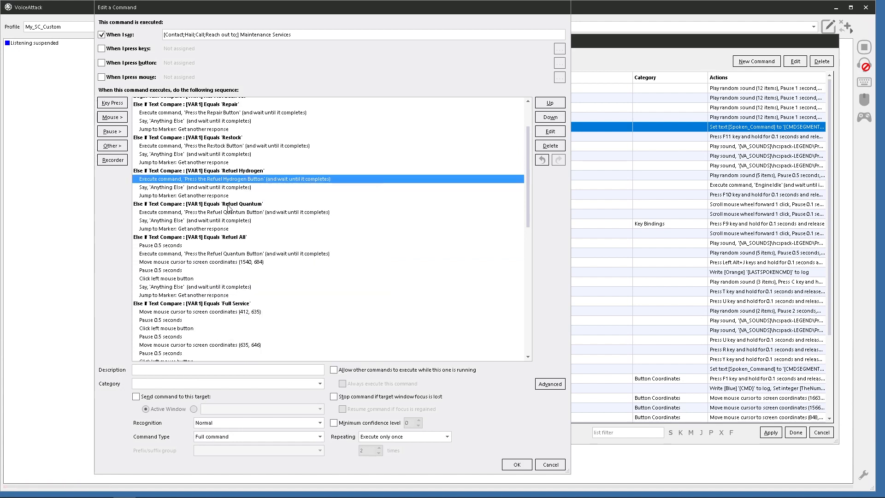
pyautogui.click(185, 237)
pyautogui.rightClick(184, 238)
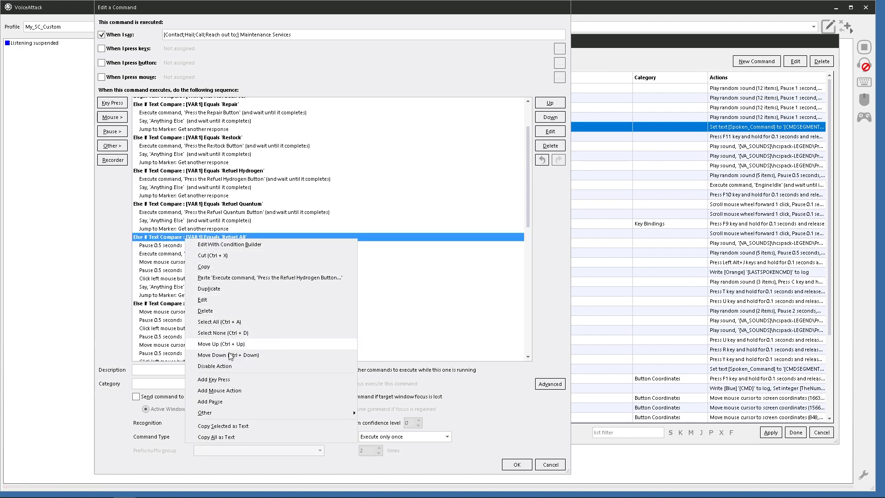
pyautogui.click(208, 278)
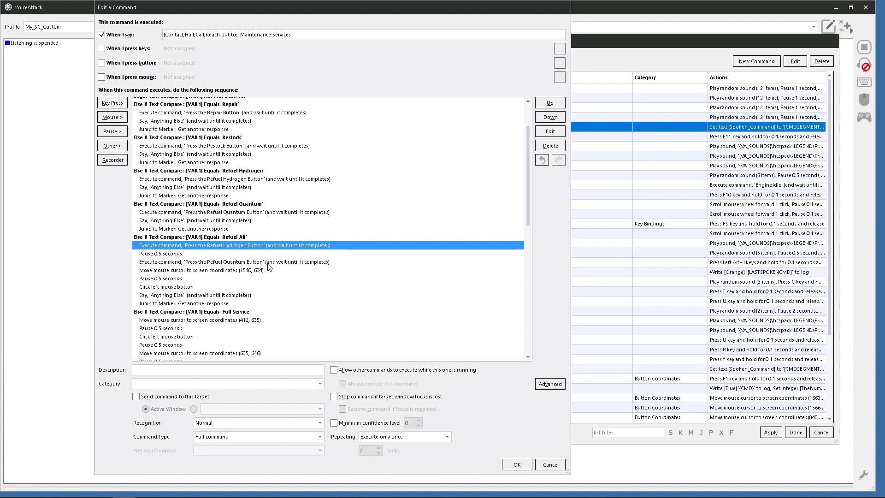
# - Delete the cursor move (1540, 684) with its following pause and left mouse click under the Refuel All condition
pyautogui.click(174, 271)
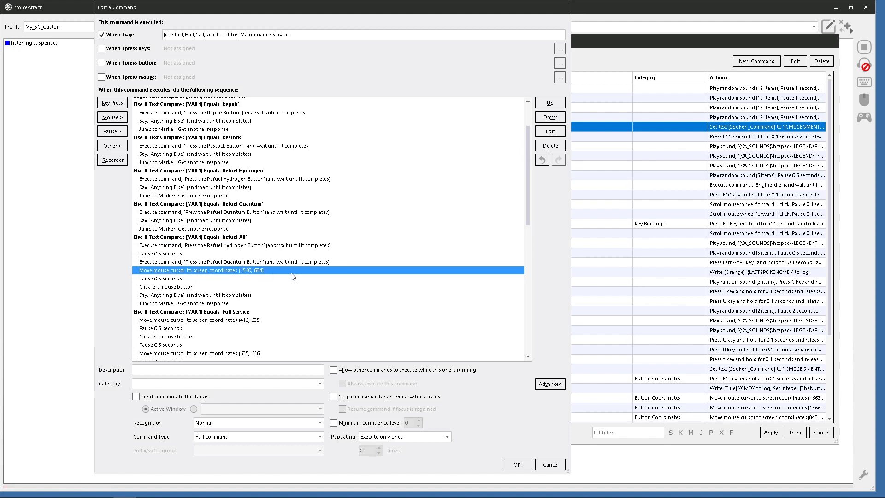
pyautogui.press('Delete')
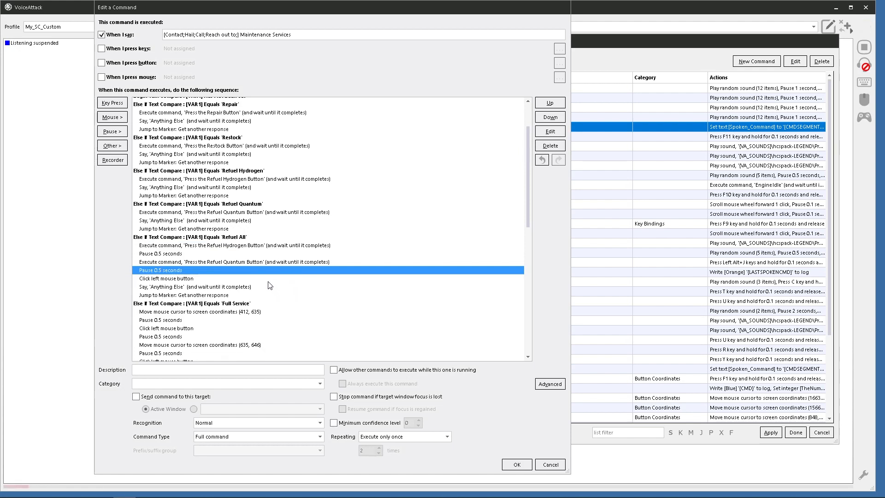
pyautogui.press('Delete')
pyautogui.press('Delete')
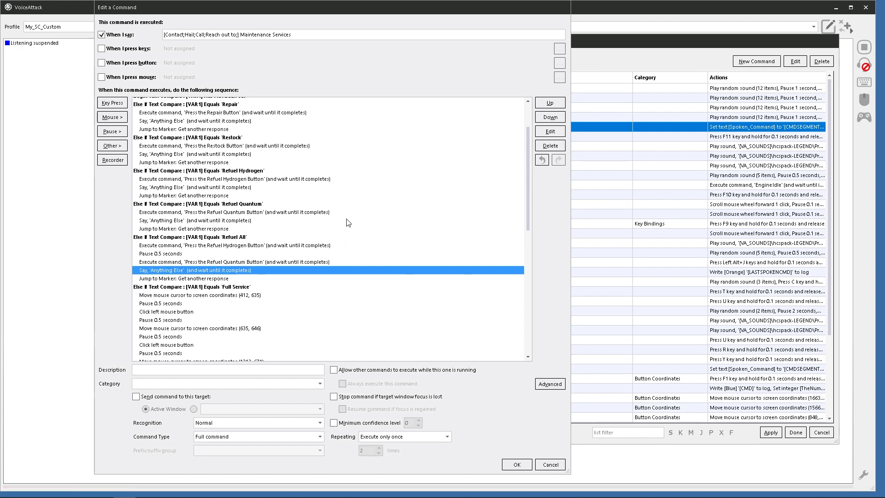
# - Delete the cursor move (412, 635) with its following pause and left mouse click under the Full Service condition
pyautogui.click(184, 296)
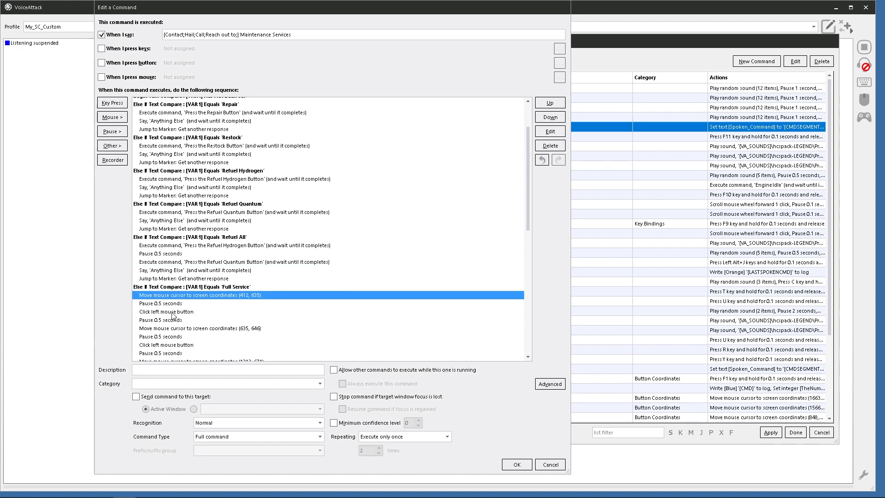
pyautogui.keyDown('shift'); pyautogui.click(172, 313); pyautogui.keyUp('shift')
pyautogui.press('Delete')
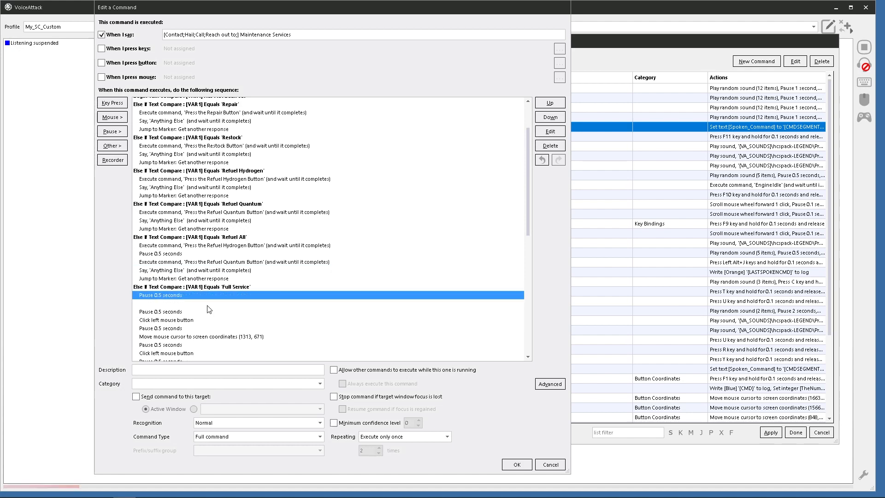
# - Copy the 'Press the Repair Button' action and paste it directly under the Full Service condition
pyautogui.rightClick(217, 115)
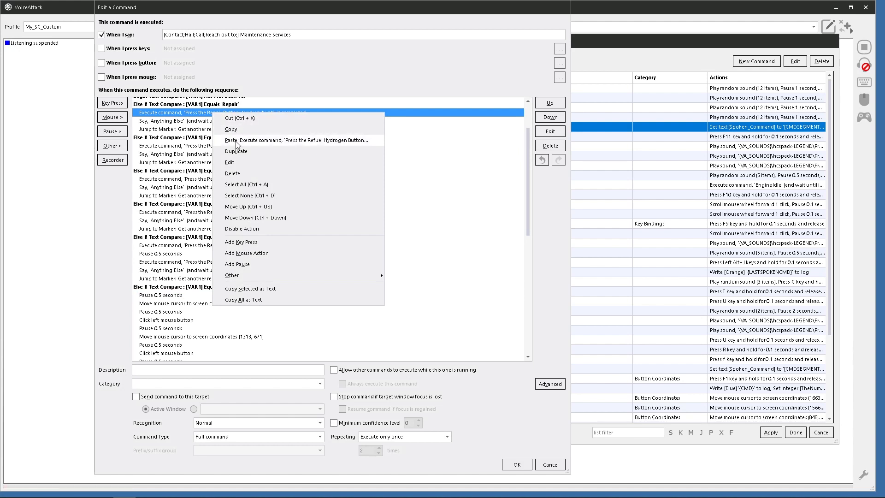
pyautogui.click(234, 131)
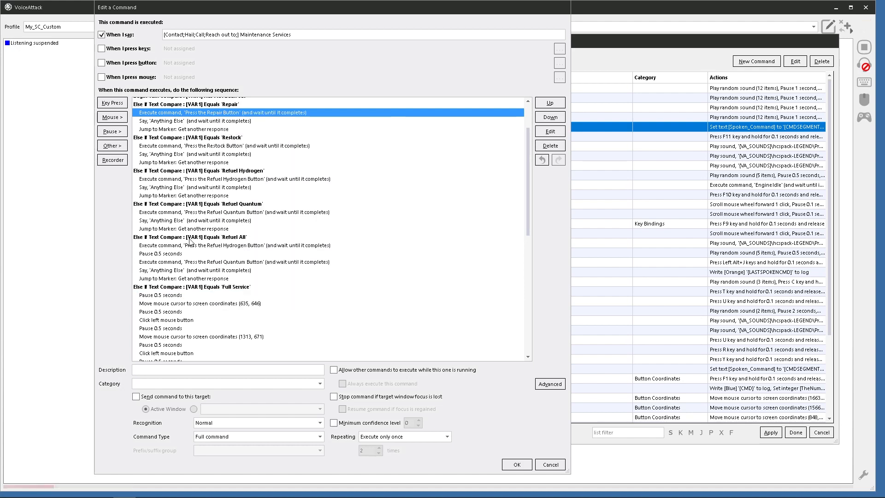
pyautogui.rightClick(176, 287)
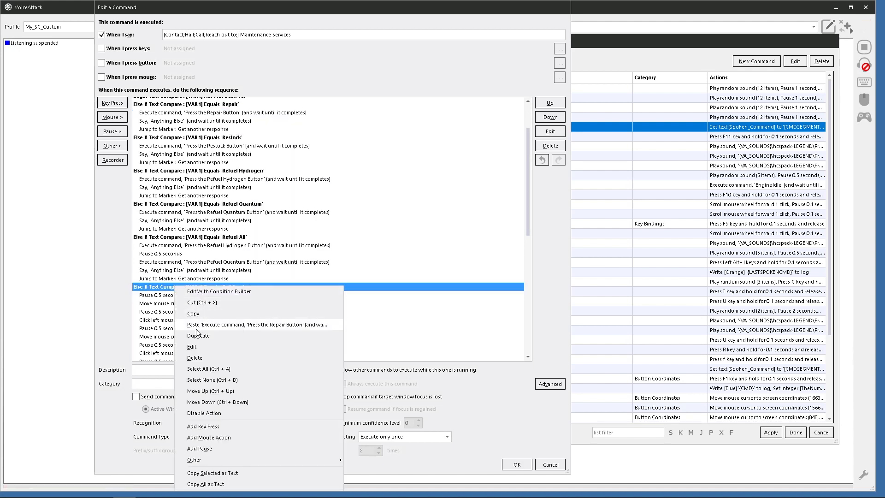
pyautogui.click(198, 325)
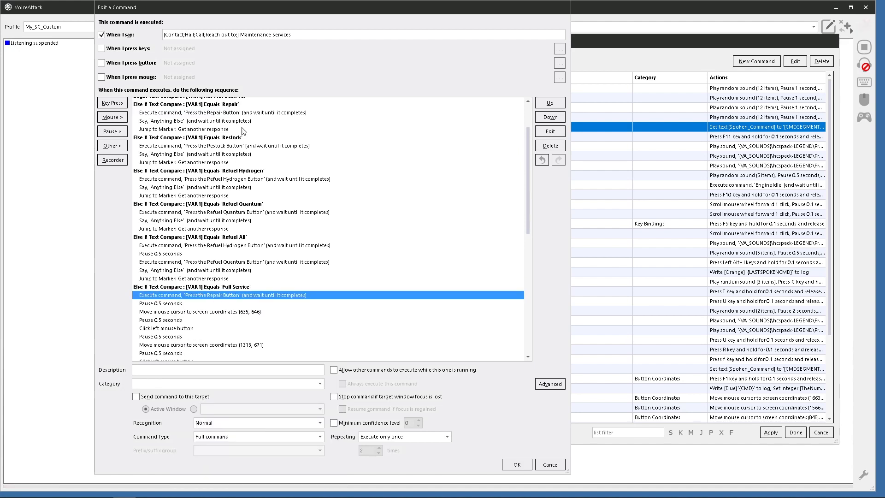
# - Copy the 'Press the Restock Button' action and paste it after the first 0.5-second pause under the Full Service condition
pyautogui.rightClick(223, 147)
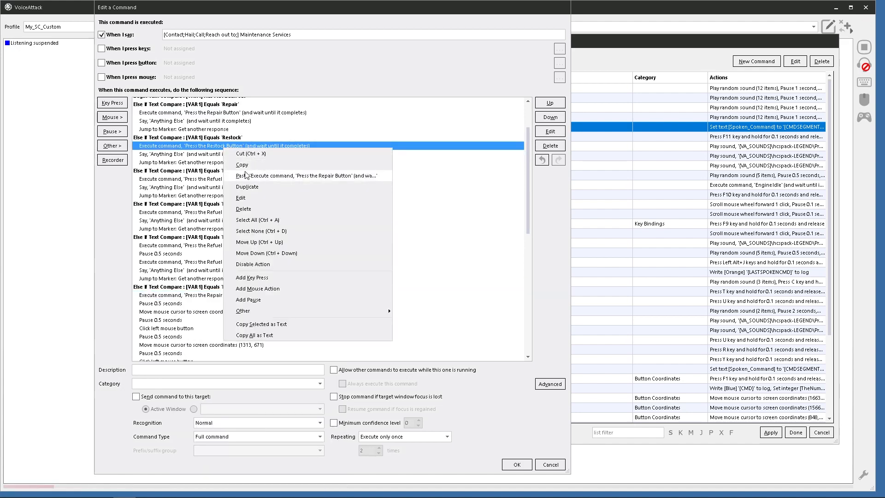
pyautogui.click(243, 167)
pyautogui.rightClick(169, 305)
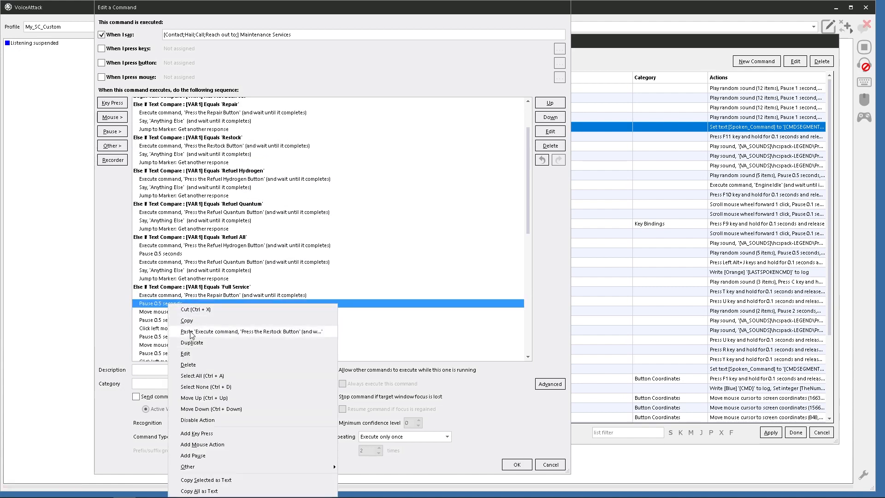
pyautogui.click(187, 331)
# - Delete the cursor move (635, 646) with its following pause and left mouse click under the Full Service condition
pyautogui.click(174, 322)
pyautogui.press('Delete')
pyautogui.press('Delete')
pyautogui.press('Delete')
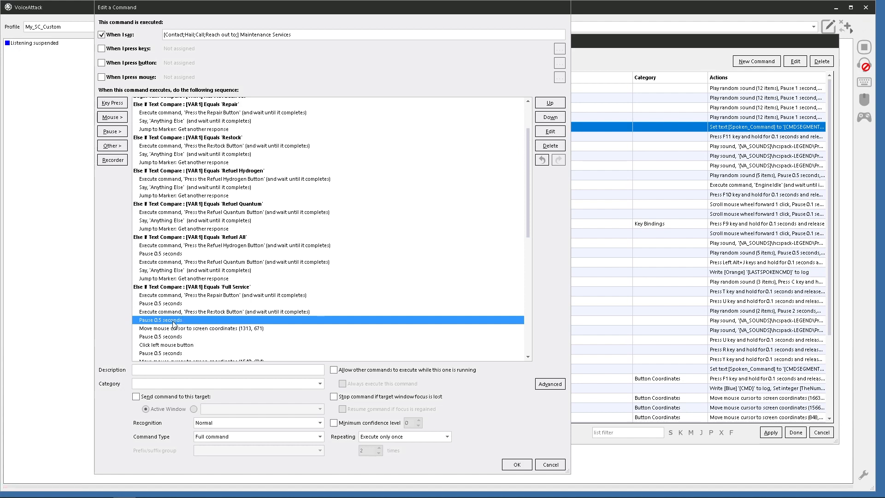
# - Copy the 'Press the Refuel Hydrogen Button' action and paste it after the pause following the Restock action under Full Service
pyautogui.rightClick(214, 180)
pyautogui.click(233, 179)
pyautogui.rightClick(181, 176)
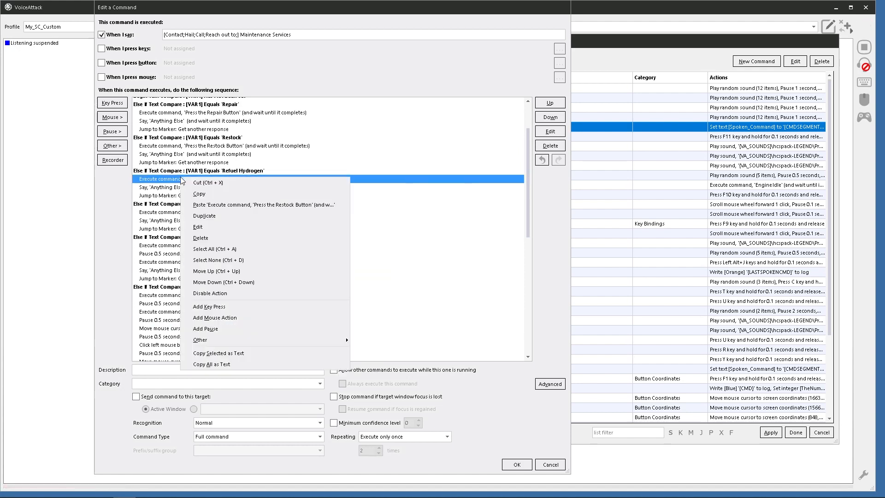
pyautogui.click(206, 194)
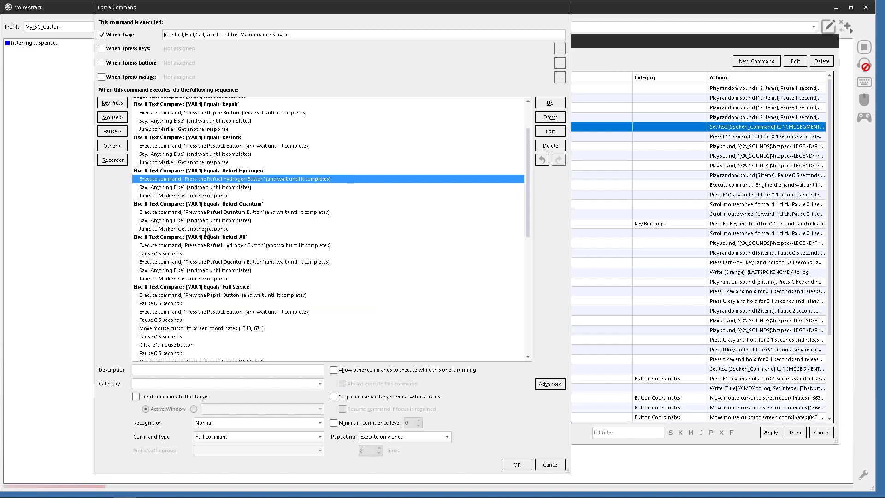
pyautogui.rightClick(165, 321)
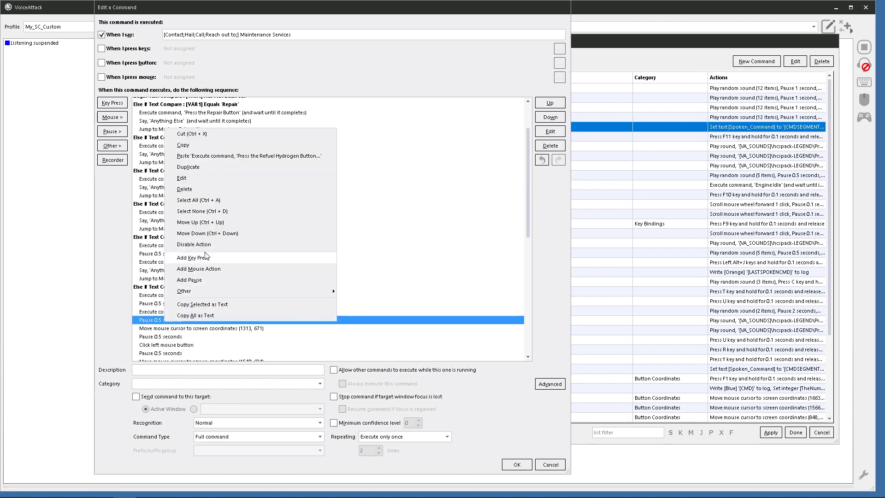
pyautogui.click(200, 156)
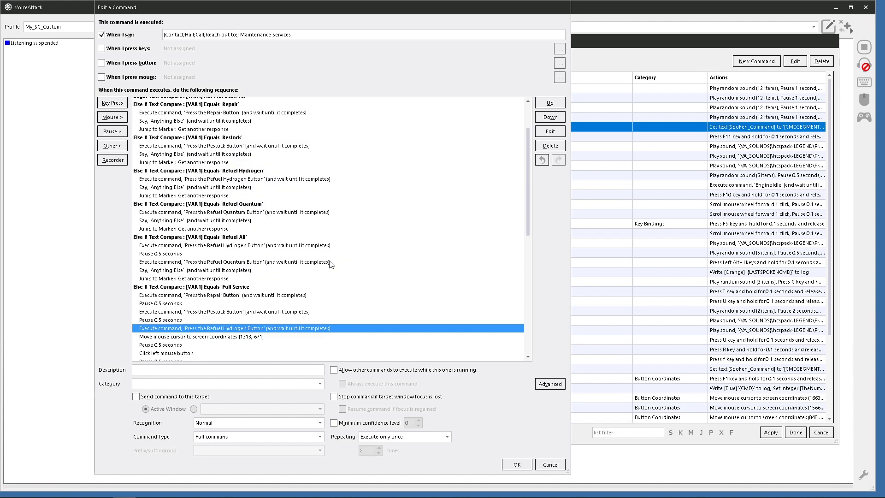
# - Delete the cursor move (1313, 671) with its following pause and left mouse click under the Full Service condition
pyautogui.scroll(-2, 241, 291)
pyautogui.click(184, 283)
pyautogui.press('Delete')
pyautogui.press('Delete')
pyautogui.press('Delete')
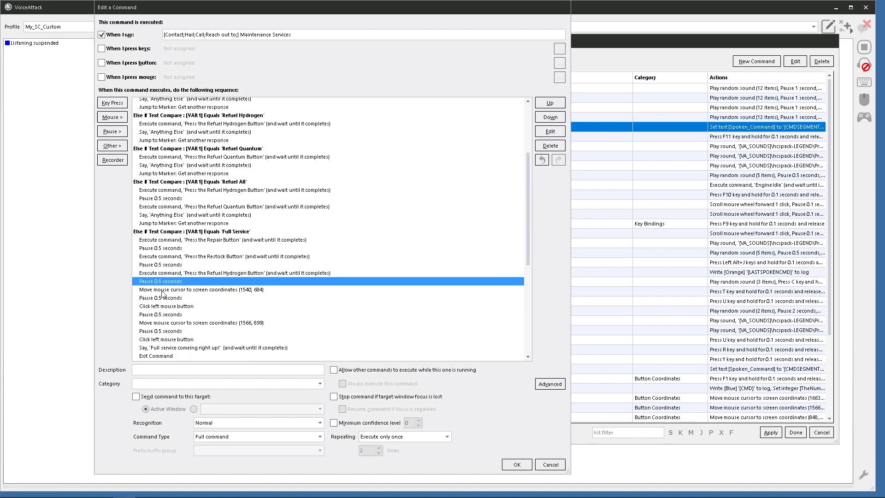
# - Copy the 'Press the Refuel Quantum Button' action and paste it after the pause following the Refuel Hydrogen action under Full Service
pyautogui.click(162, 290)
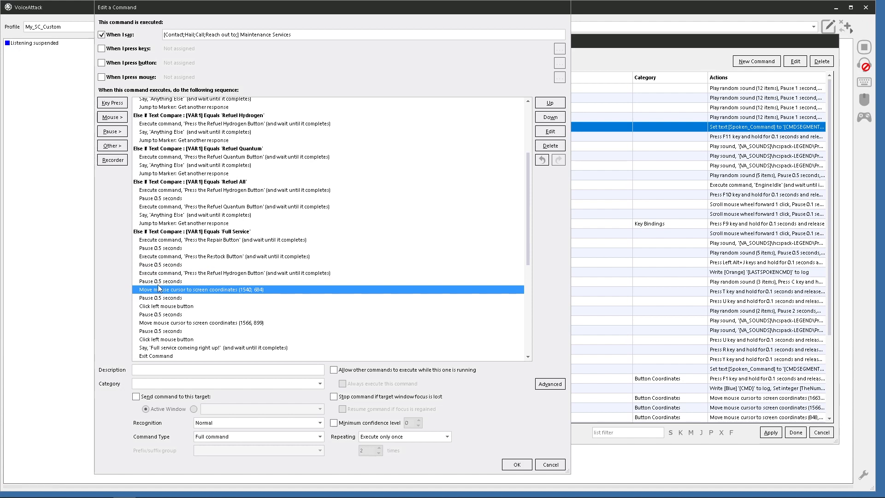
pyautogui.press('Up')
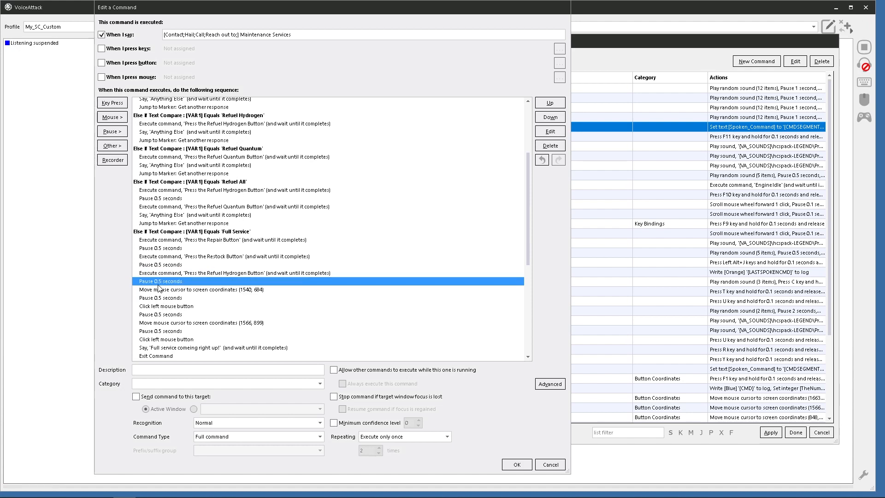
pyautogui.click(213, 190)
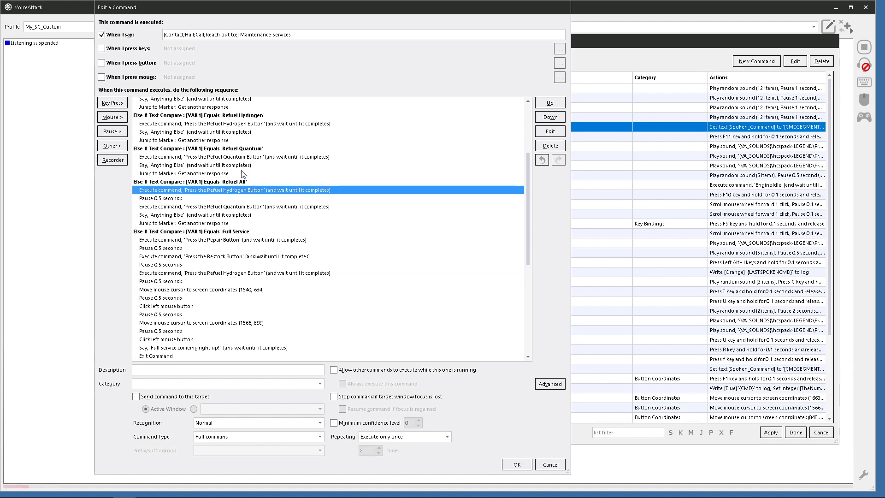
pyautogui.click(208, 158)
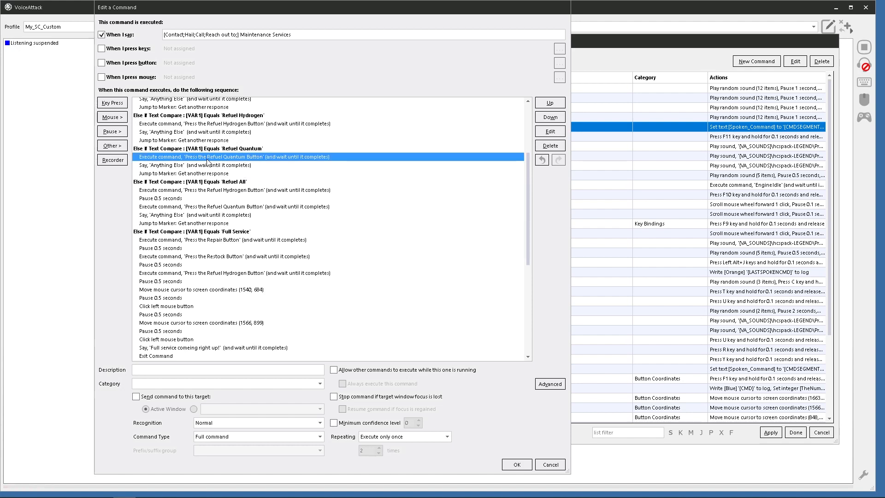
pyautogui.rightClick(207, 159)
pyautogui.click(227, 177)
pyautogui.rightClick(163, 281)
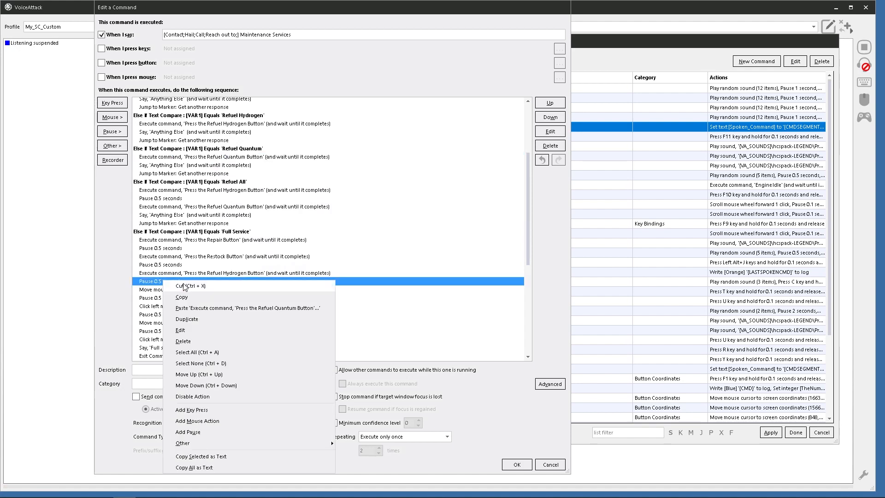
pyautogui.click(192, 314)
# - Delete the cursor move (1540, 684) with its following pause and left mouse click under the Full Service condition
pyautogui.click(185, 299)
pyautogui.press('Delete')
pyautogui.press('Delete')
pyautogui.press('Delete')
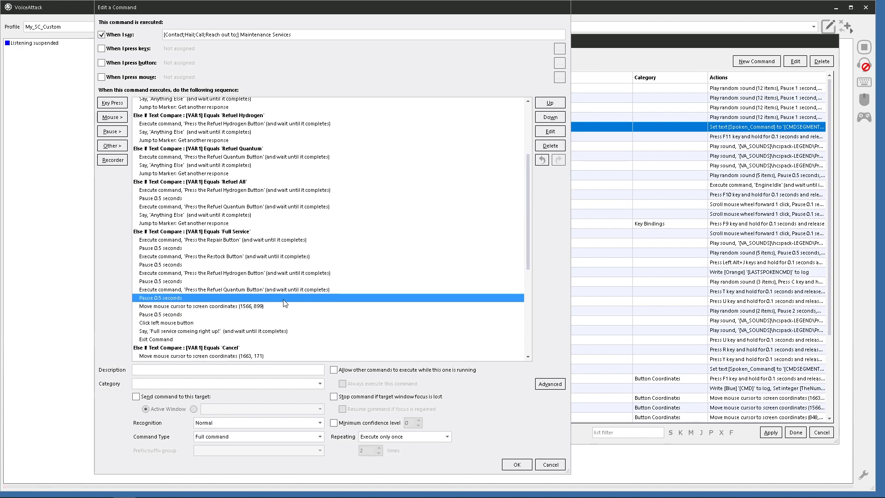
# - Add an action that executes the 'Press the Confrim Button' command after the pause following the Refuel Quantum action under Full Service
pyautogui.click(192, 305)
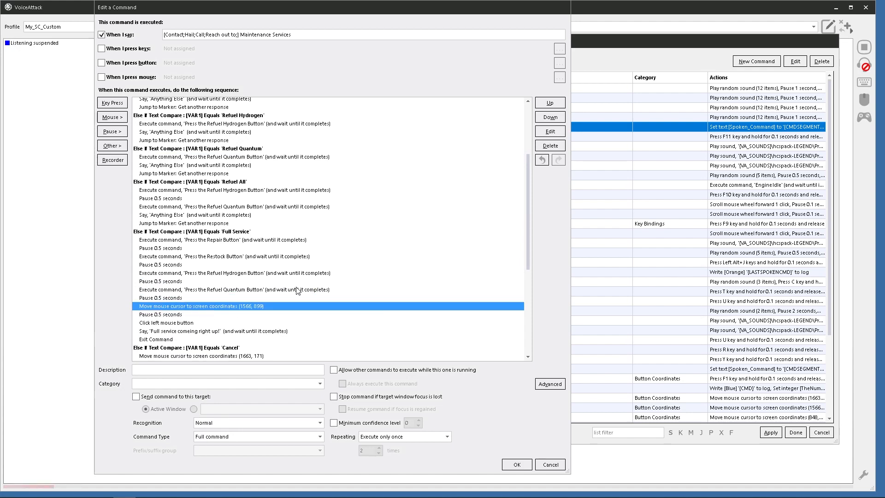
pyautogui.scroll(-2, 328, 244)
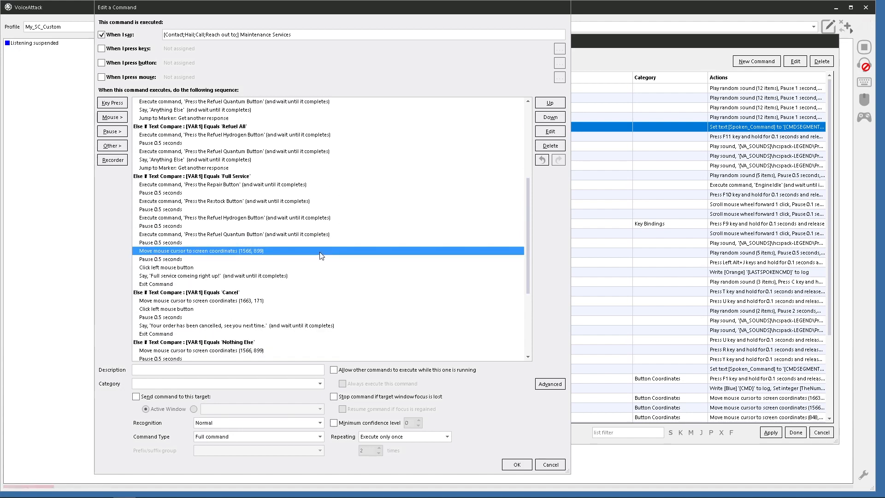
pyautogui.scroll(-2, 316, 258)
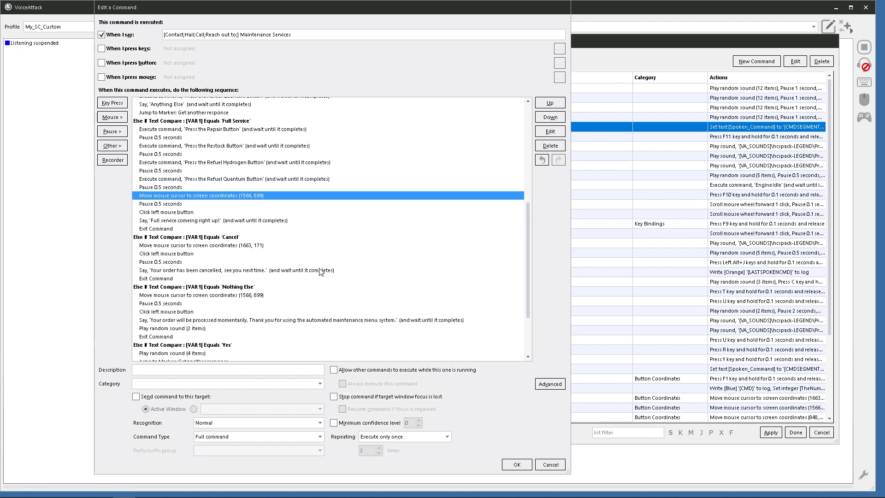
pyautogui.scroll(-2, 300, 275)
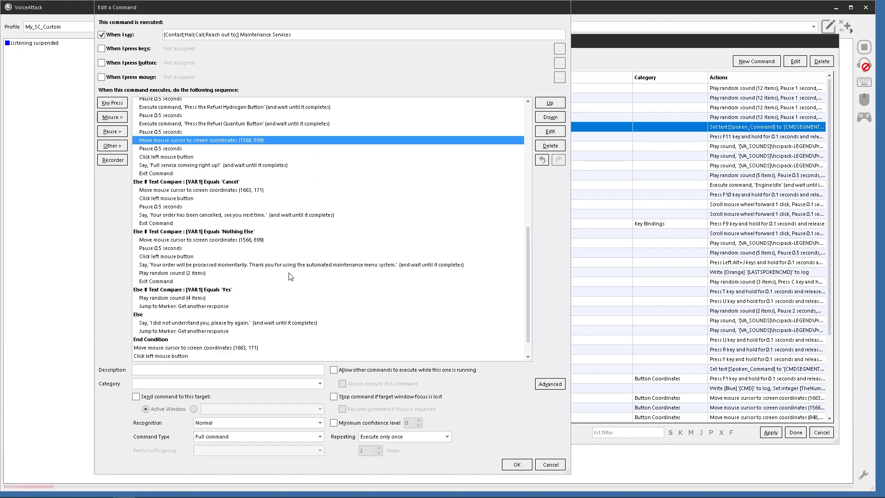
pyautogui.scroll(4, 288, 277)
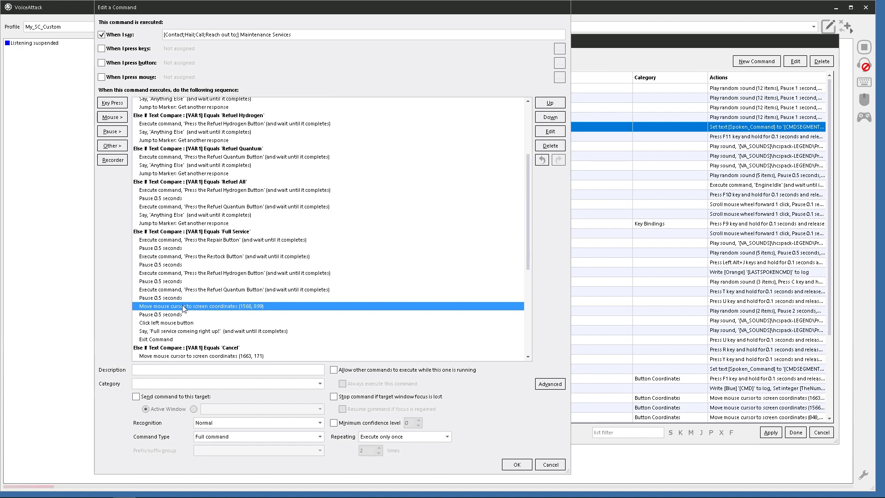
pyautogui.click(167, 298)
pyautogui.rightClick(170, 300)
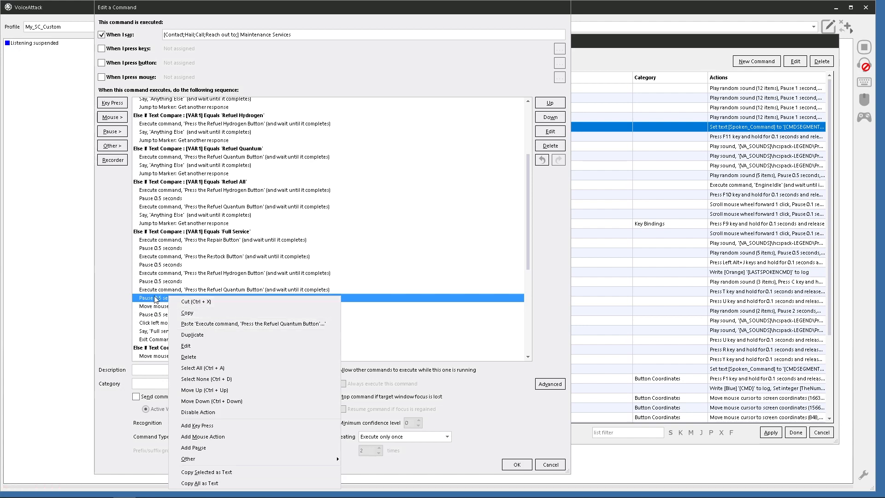
pyautogui.click(156, 298)
pyautogui.click(111, 147)
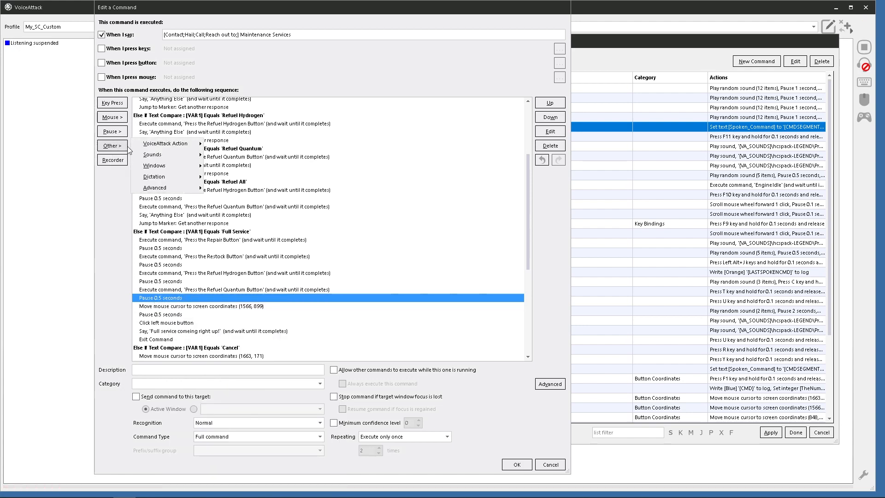
pyautogui.moveTo(162, 145)
pyautogui.click(231, 144)
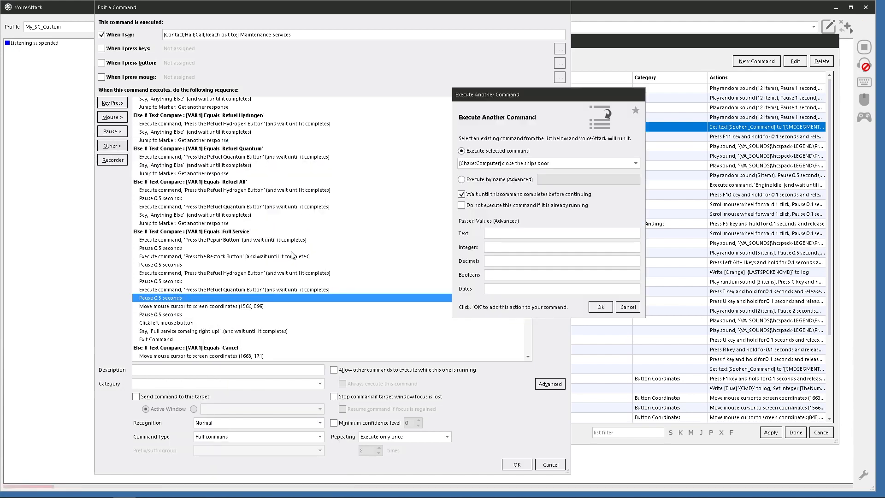
pyautogui.click(633, 164)
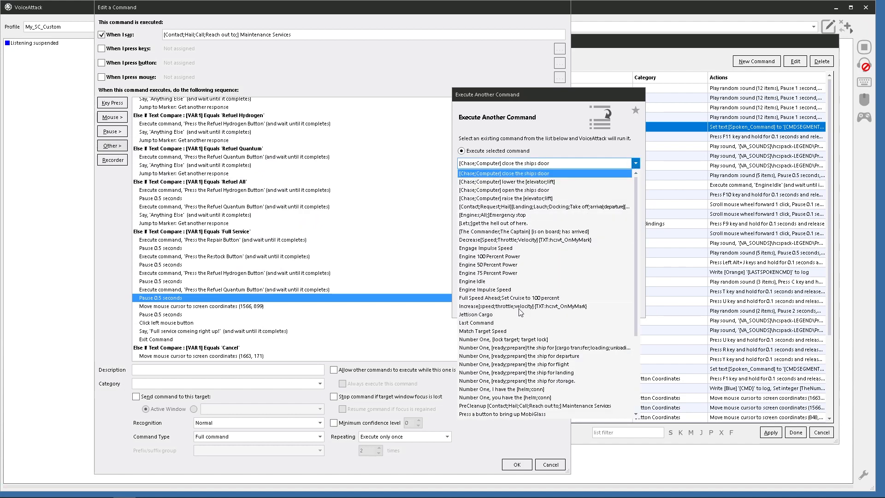
pyautogui.scroll(-5, 545, 323)
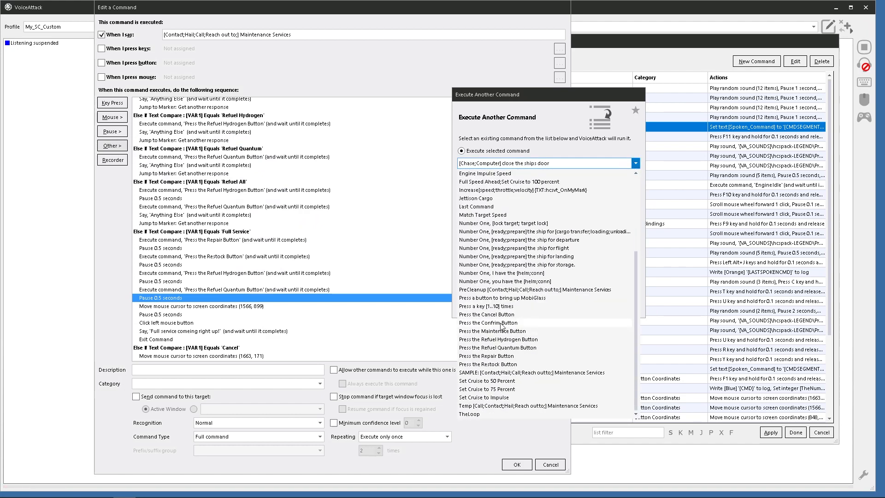
pyautogui.click(501, 325)
pyautogui.click(600, 306)
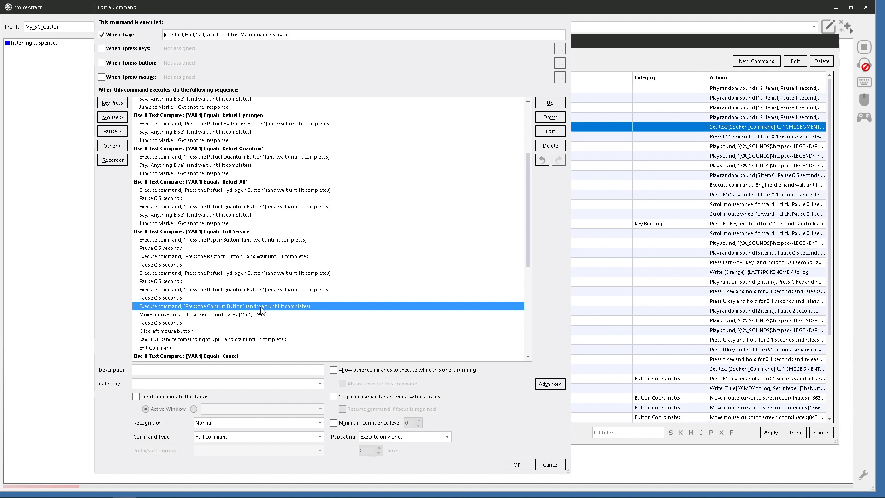
# - Delete the cursor move (1566, 899) with its following pause and left mouse click under the Full Service condition
pyautogui.click(183, 317)
pyautogui.press('Delete')
pyautogui.press('Delete')
pyautogui.press('Delete')
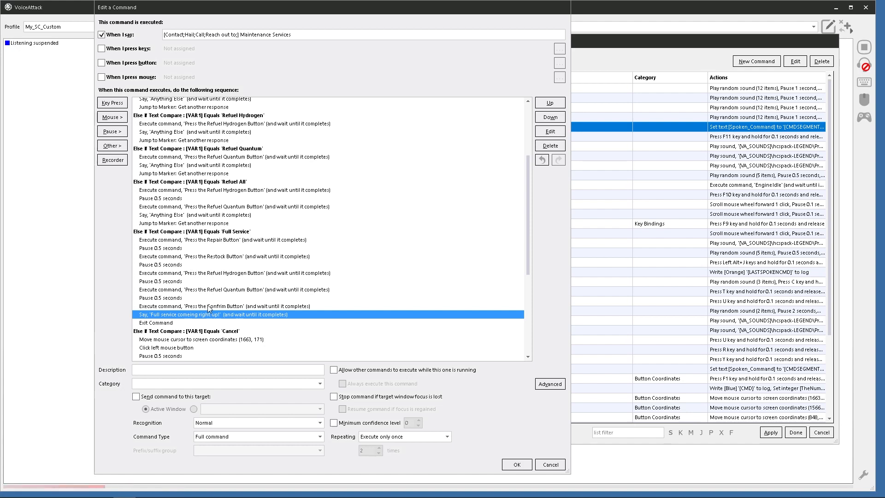
# - Add an action that executes the 'Press the Cancel Button' command as the first action under the Cancel condition
pyautogui.scroll(-4, 347, 291)
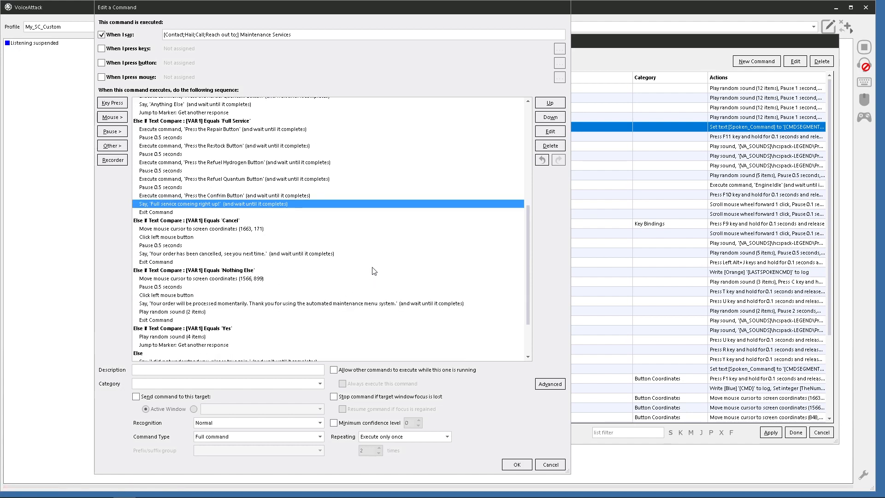
pyautogui.rightClick(191, 220)
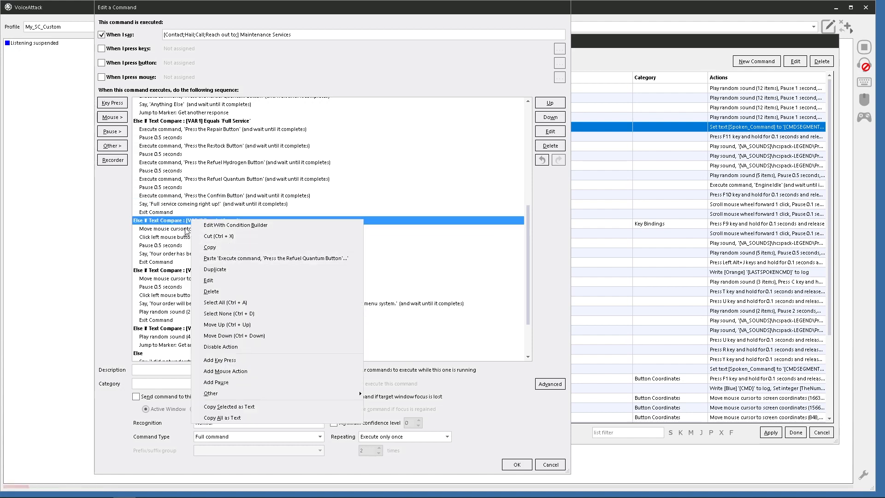
pyautogui.click(160, 224)
pyautogui.click(114, 146)
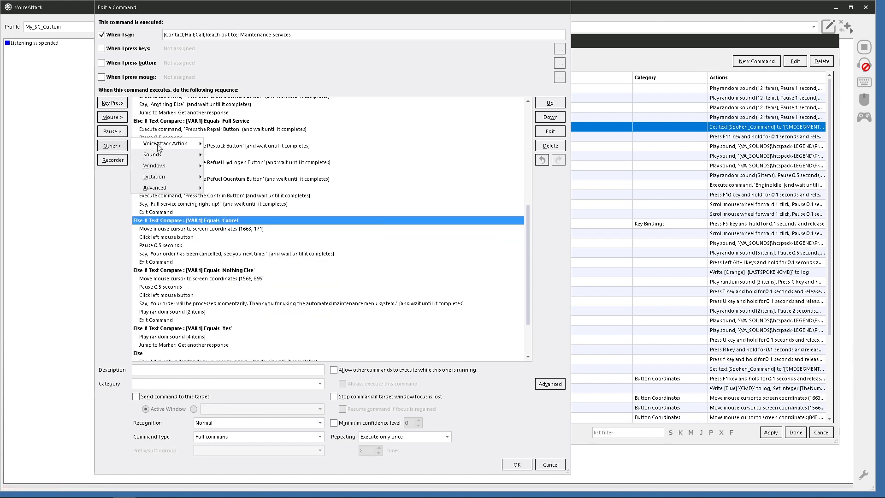
pyautogui.moveTo(161, 144)
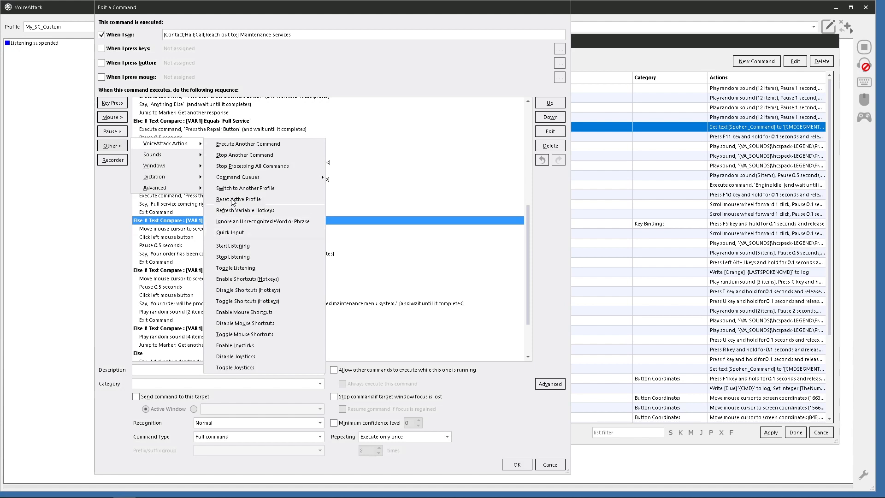
pyautogui.click(247, 144)
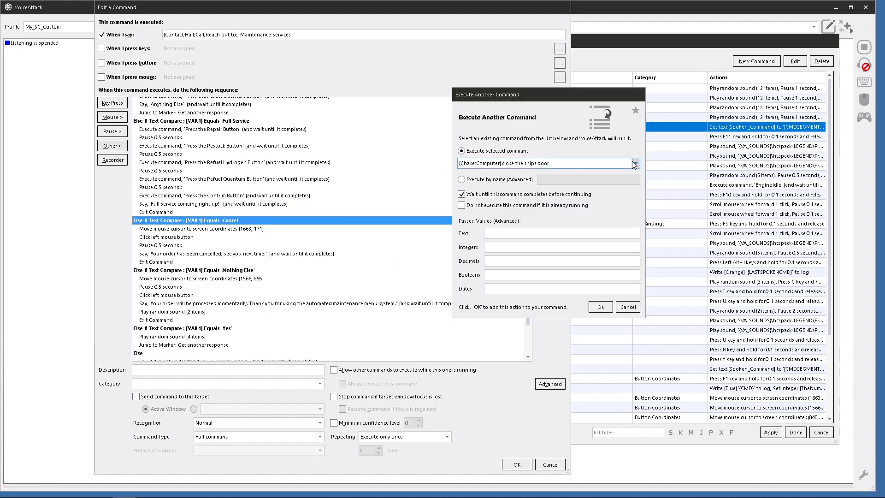
pyautogui.click(635, 163)
pyautogui.scroll(-5, 516, 323)
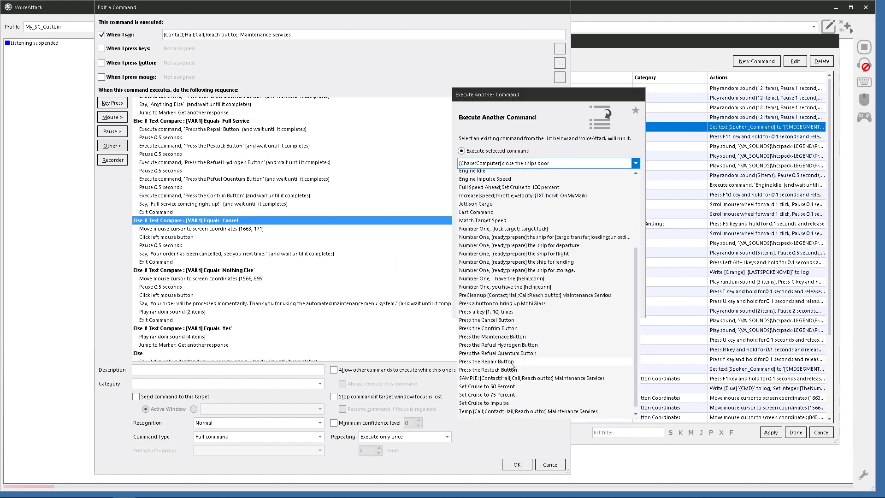
pyautogui.click(490, 321)
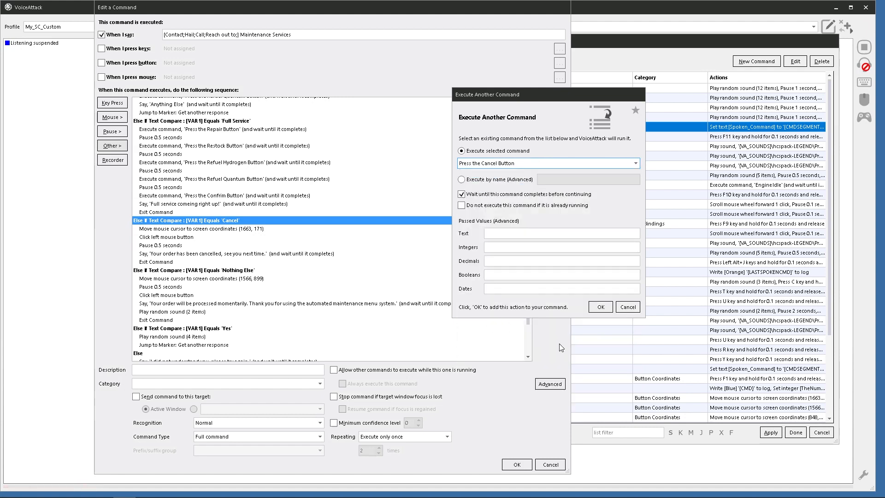
pyautogui.click(599, 307)
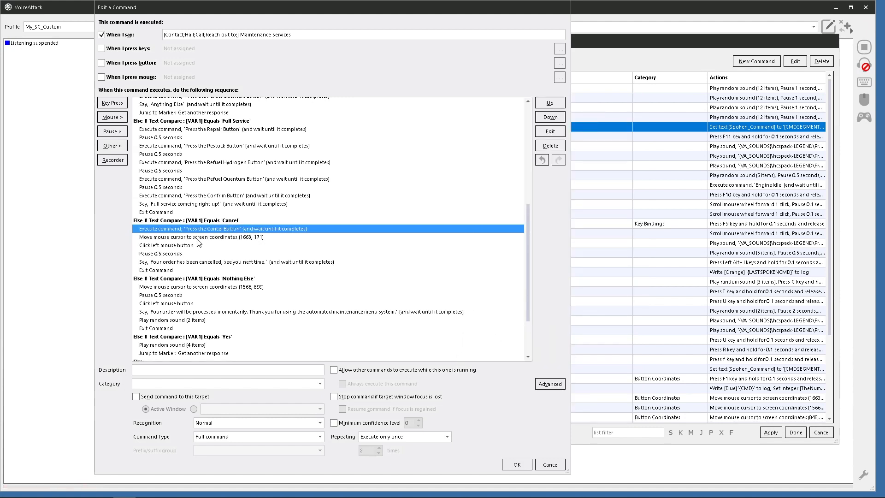
# - Delete the cursor move (1663, 171) with its following left mouse click and pause under the Cancel condition
pyautogui.click(199, 238)
pyautogui.press('Delete')
pyautogui.press('Delete')
pyautogui.press('Delete')
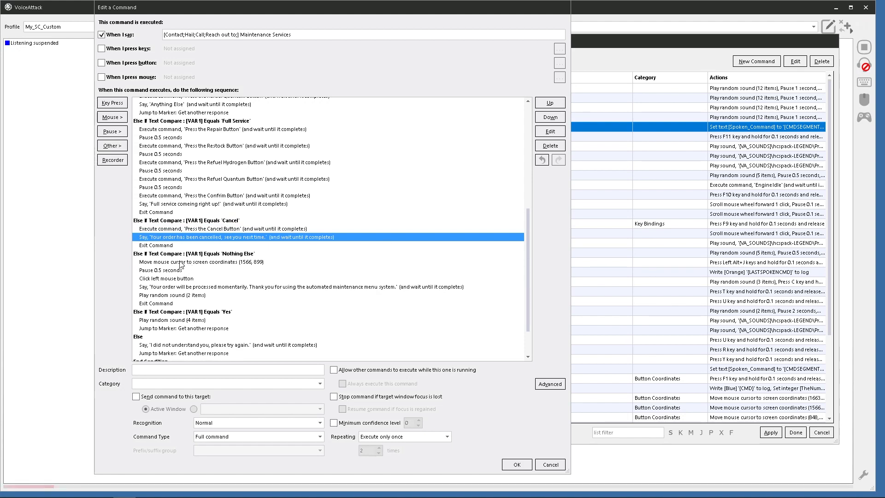
# - Copy the 'Press the Confrim Button' action from Full Service and paste it as the first action under the Nothing Else condition
pyautogui.click(191, 262)
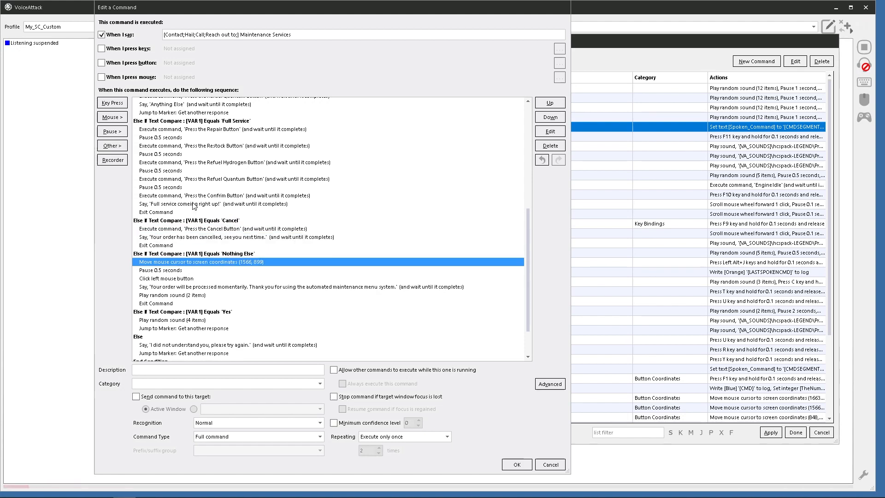
pyautogui.click(175, 195)
pyautogui.rightClick(174, 196)
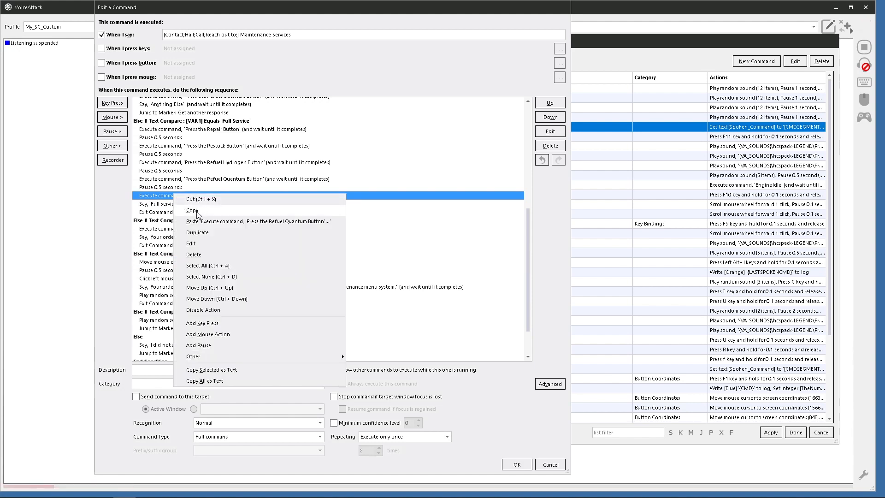
pyautogui.click(192, 210)
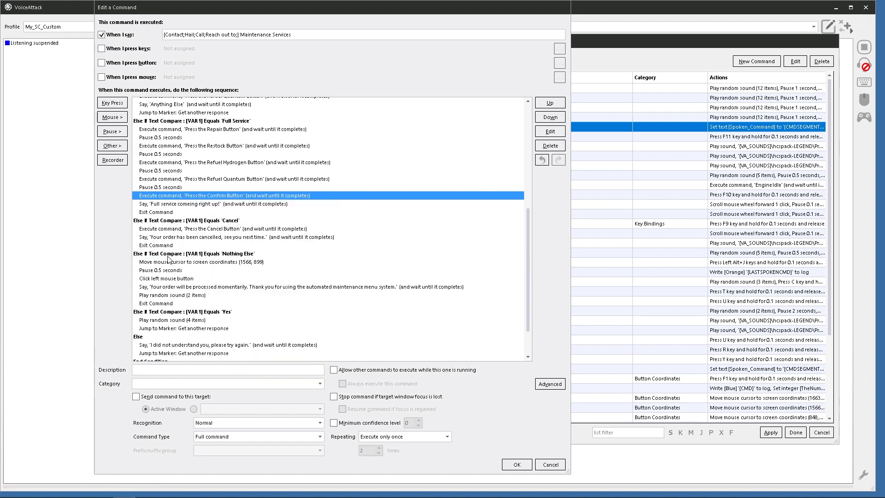
pyautogui.rightClick(168, 257)
pyautogui.click(198, 282)
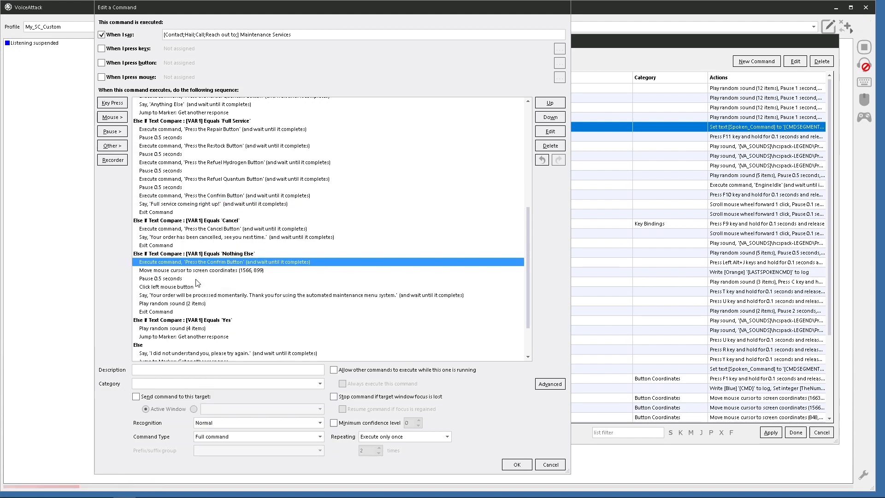
# - Delete the cursor move (1566, 899) with its following pause and left mouse click under the Nothing Else condition
pyautogui.click(182, 271)
pyautogui.press('Delete')
pyautogui.press('Delete')
pyautogui.press('Delete')
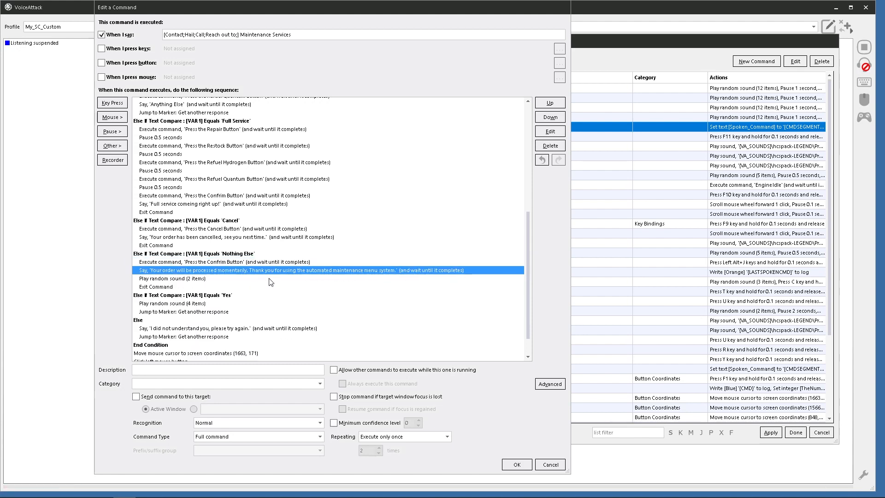
# - Copy the 'Press the Cancel Button' action from the Cancel condition and paste it directly after End Condition
pyautogui.click(309, 304)
pyautogui.scroll(-2, 297, 291)
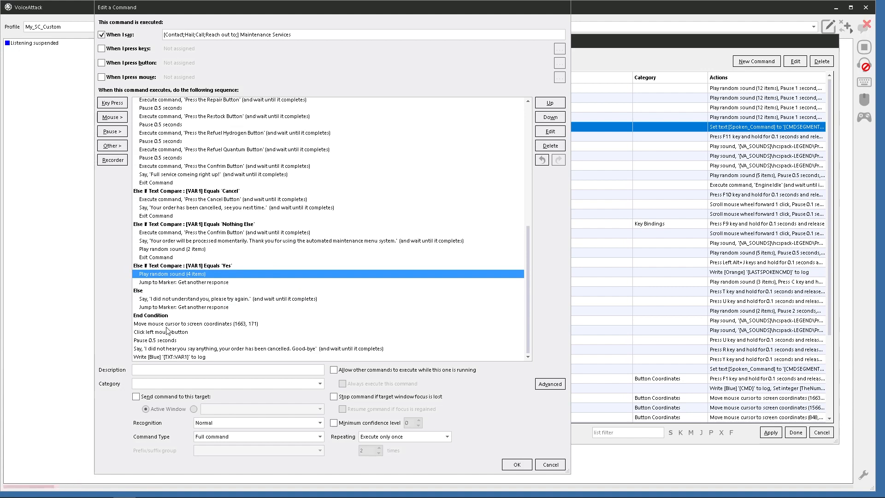
pyautogui.click(163, 324)
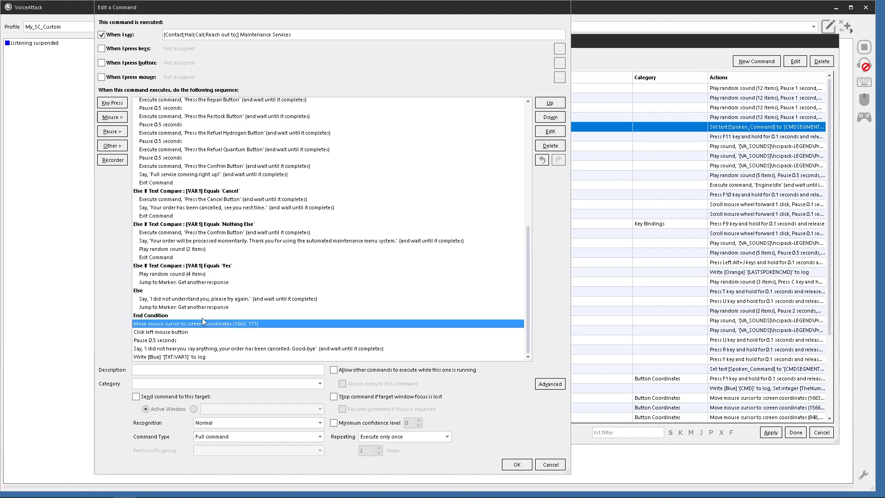
pyautogui.click(180, 201)
pyautogui.rightClick(180, 200)
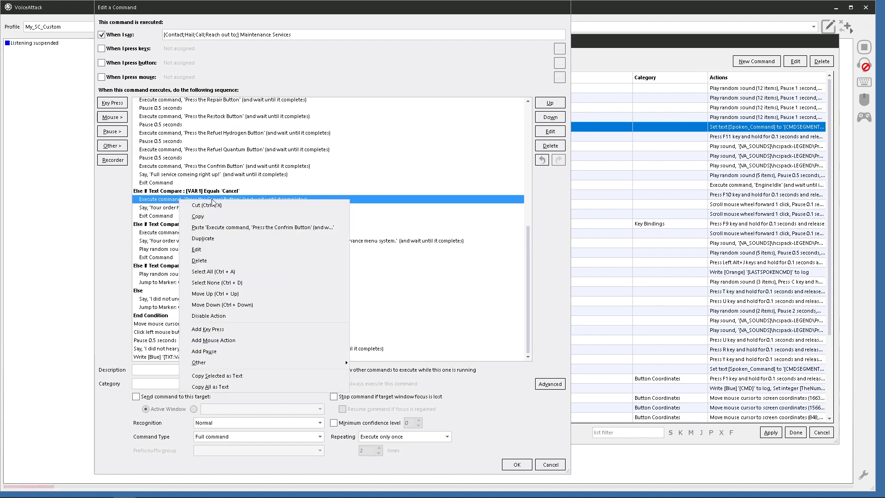
pyautogui.click(205, 221)
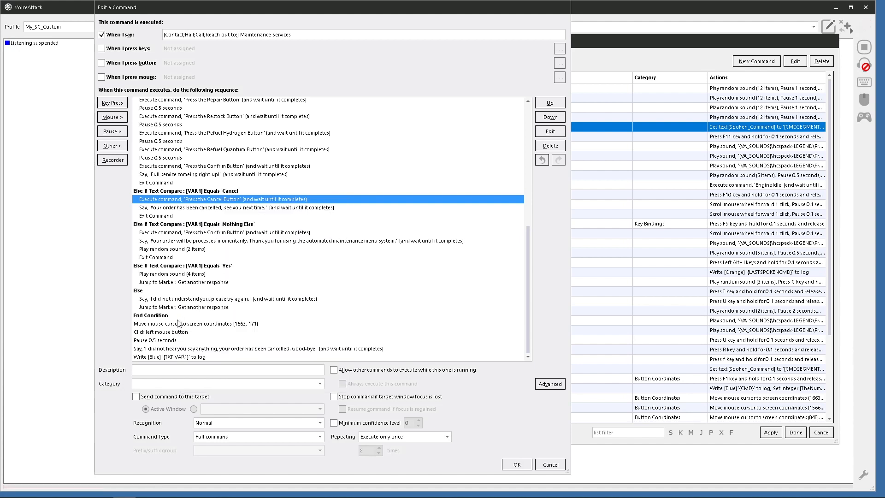
pyautogui.click(151, 316)
pyautogui.rightClick(151, 318)
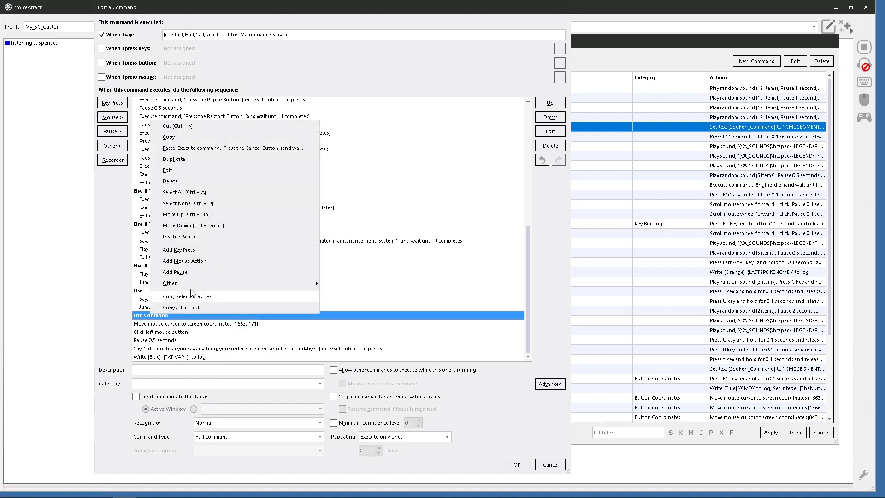
pyautogui.click(185, 148)
# - Delete the cursor move (1663, 171) with its following left mouse click and pause after End Condition
pyautogui.click(179, 332)
pyautogui.press('Delete')
pyautogui.press('Delete')
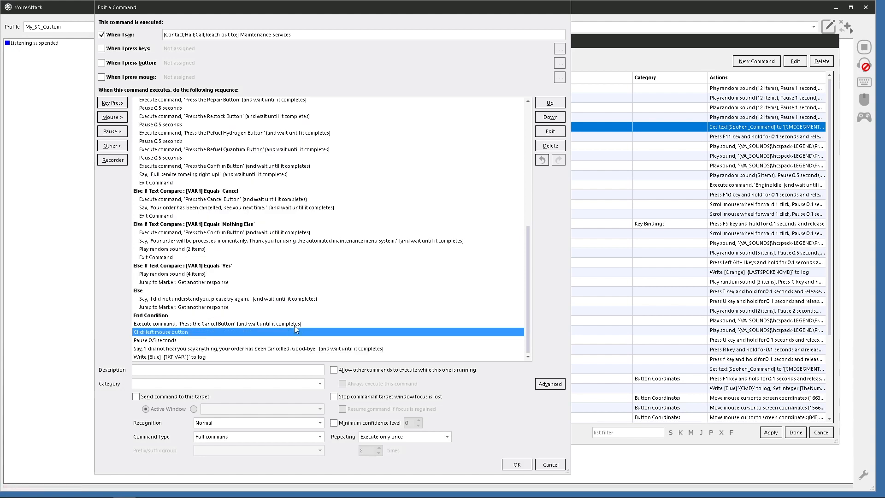
pyautogui.press('Delete')
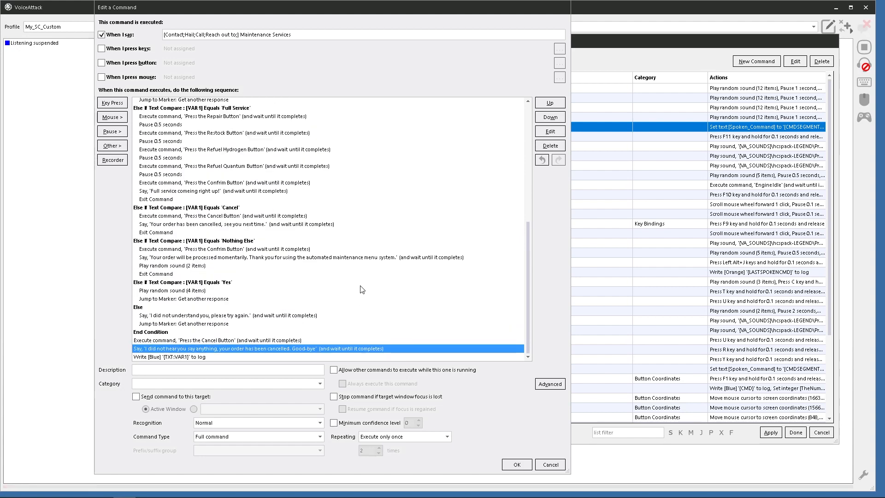
# - Review the revised action sequence of the Maintenance Services command from its beginning
pyautogui.scroll(10, 322, 308)
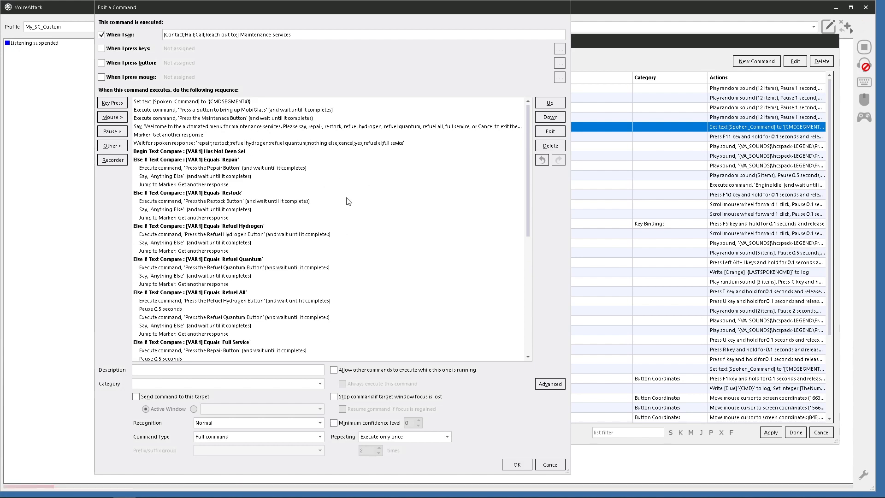
pyautogui.scroll(-3, 365, 199)
pyautogui.scroll(-3, 341, 207)
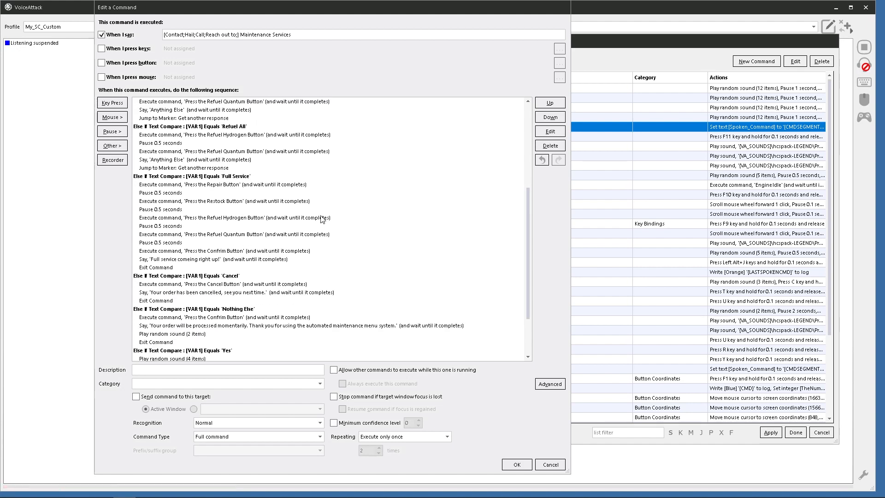
# - Check the Maintenance Services command's conditions from Repair through End Condition and save the command
pyautogui.scroll(-3, 378, 232)
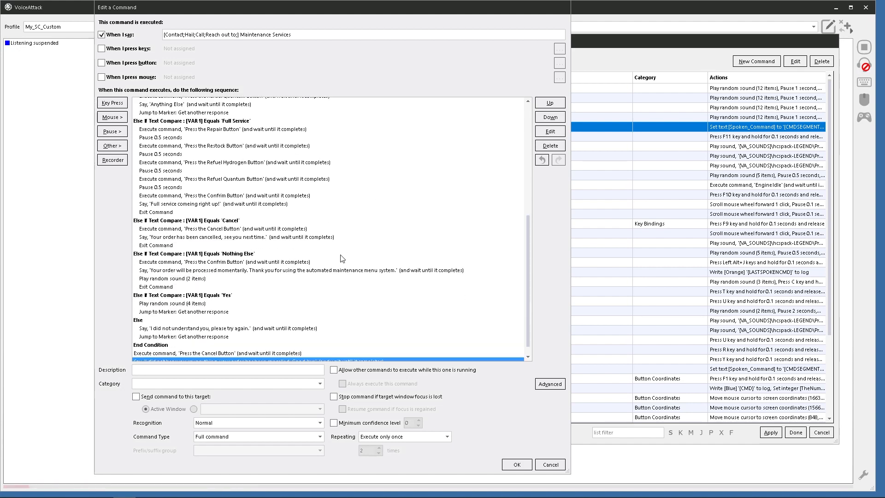
pyautogui.scroll(3, 290, 254)
pyautogui.scroll(6, 336, 231)
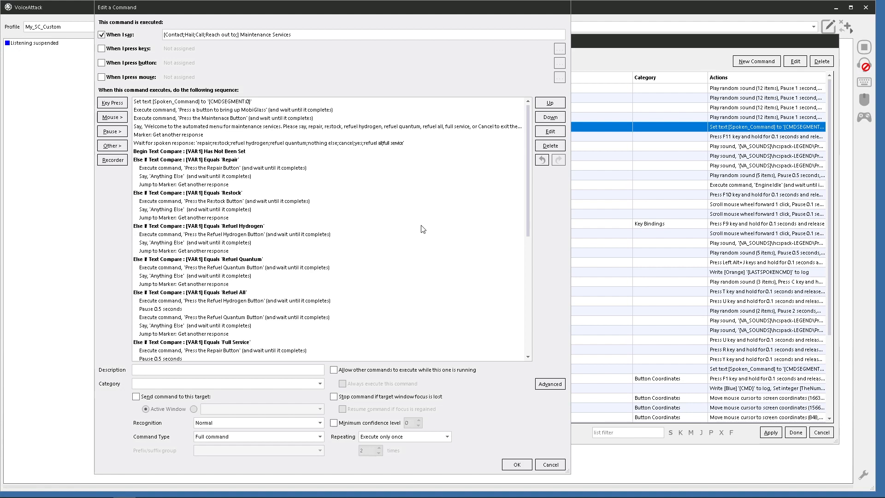
pyautogui.scroll(-9, 375, 235)
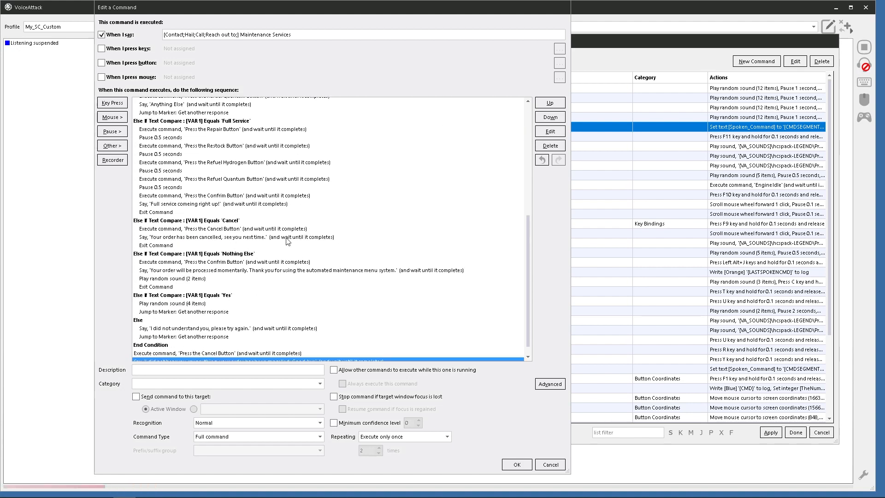
pyautogui.scroll(7, 291, 256)
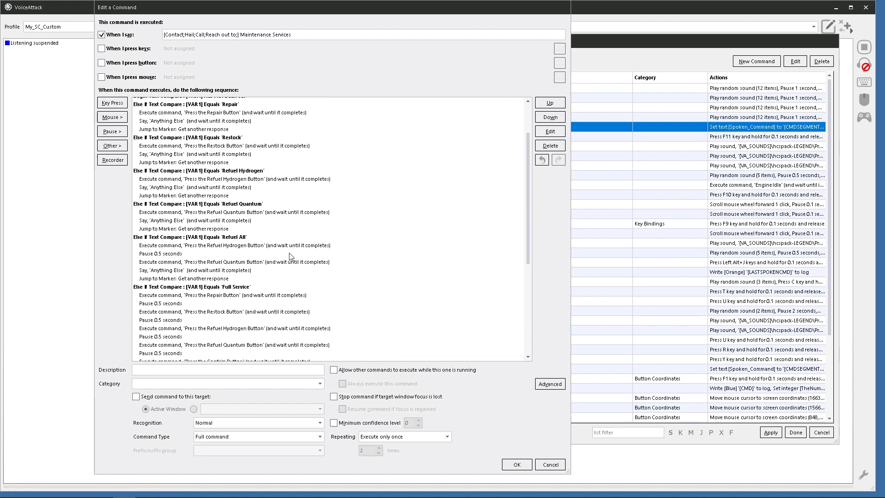
pyautogui.scroll(2, 291, 256)
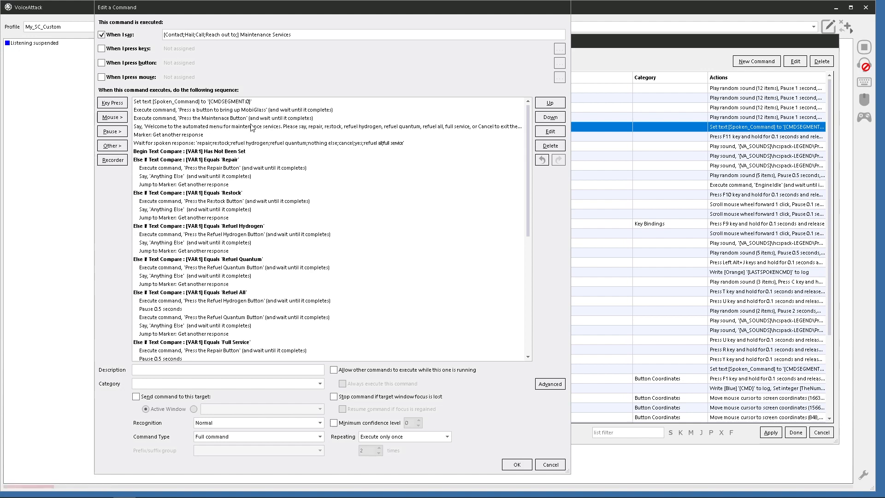
pyautogui.scroll(-1, 220, 164)
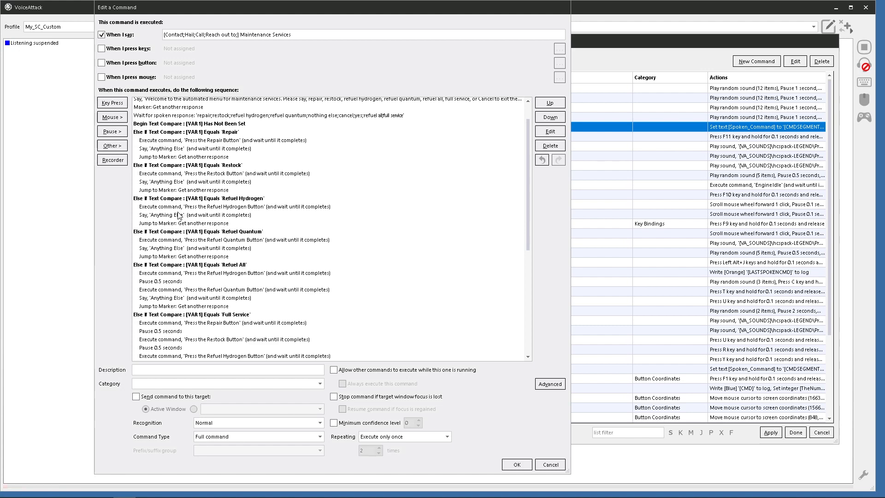
pyautogui.scroll(-3, 203, 240)
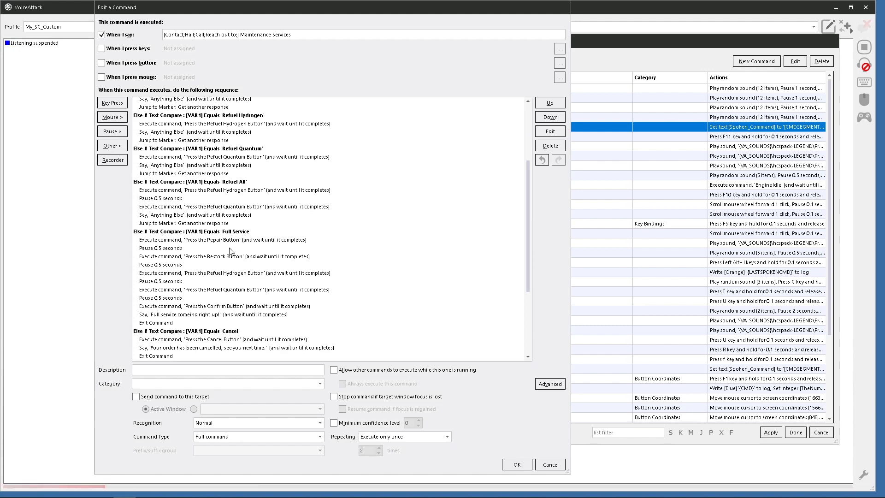
pyautogui.scroll(-3, 261, 283)
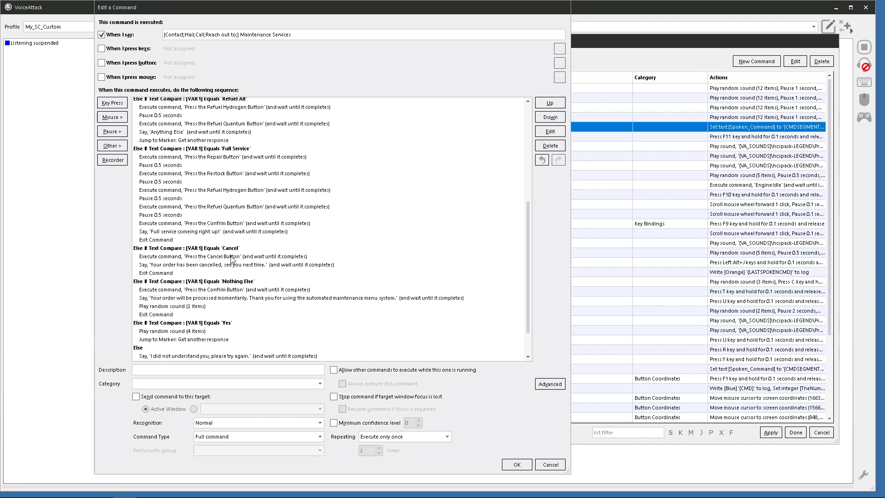
pyautogui.scroll(-1, 245, 261)
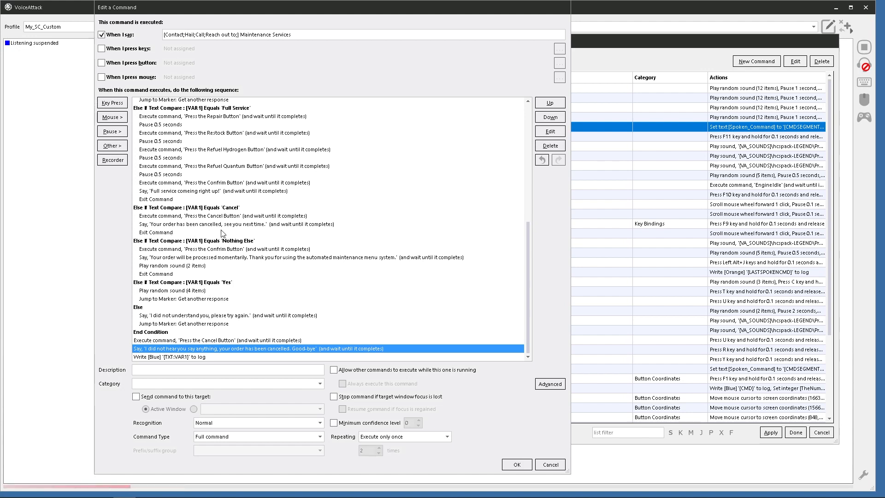
pyautogui.scroll(1, 223, 230)
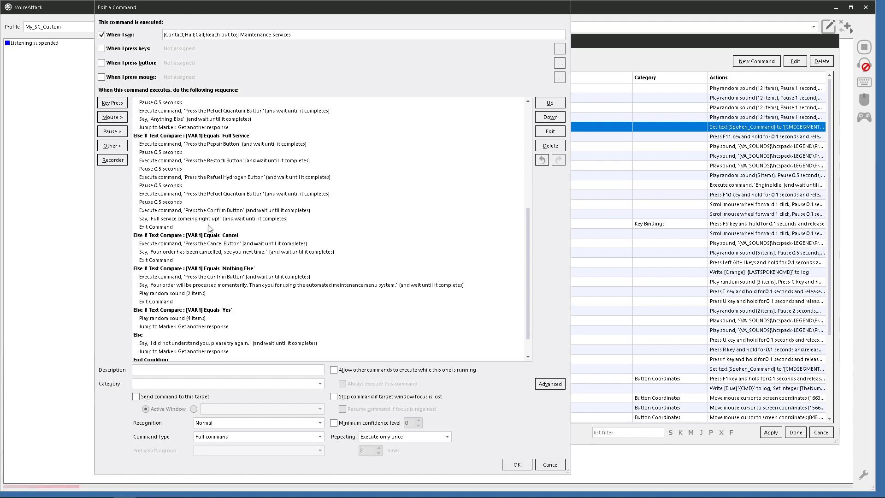
pyautogui.scroll(-1, 271, 243)
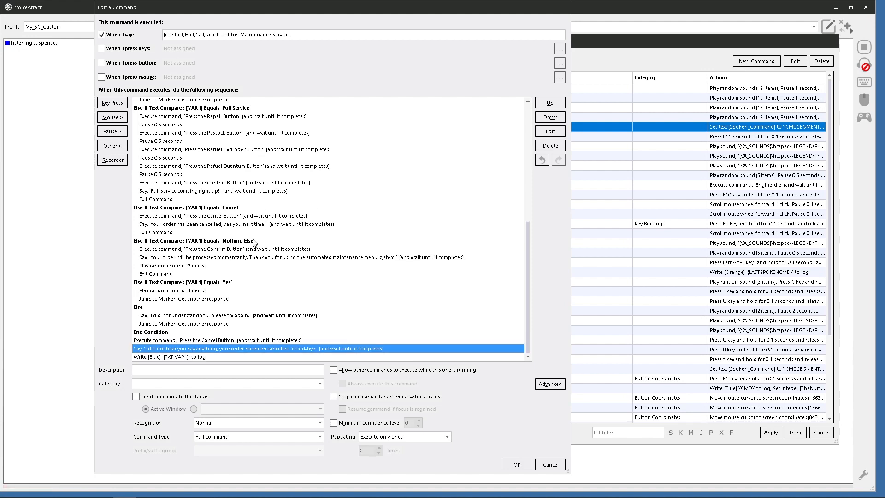
pyautogui.click(517, 466)
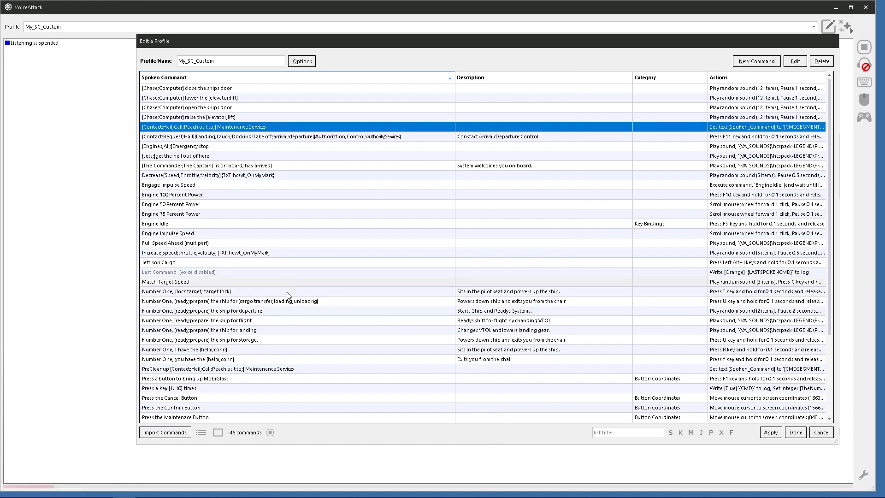
# - Inspect the actions of the 'Press the Cancel Button' command, then those of the Maintenance Services command
pyautogui.scroll(-1, 255, 358)
pyautogui.scroll(-3, 254, 358)
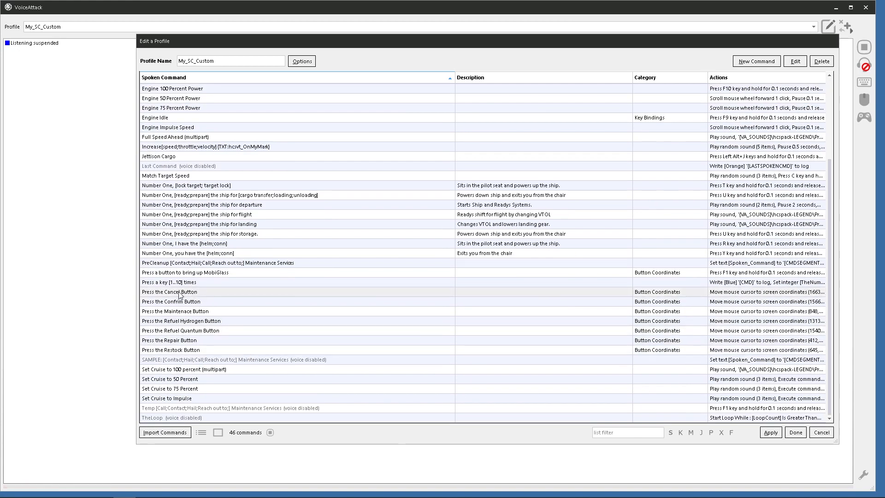
pyautogui.click(388, 291)
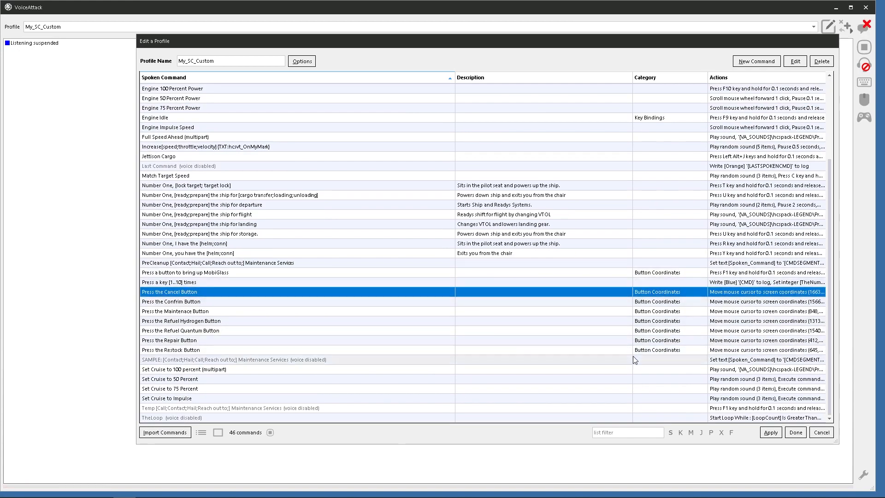
pyautogui.click(196, 302)
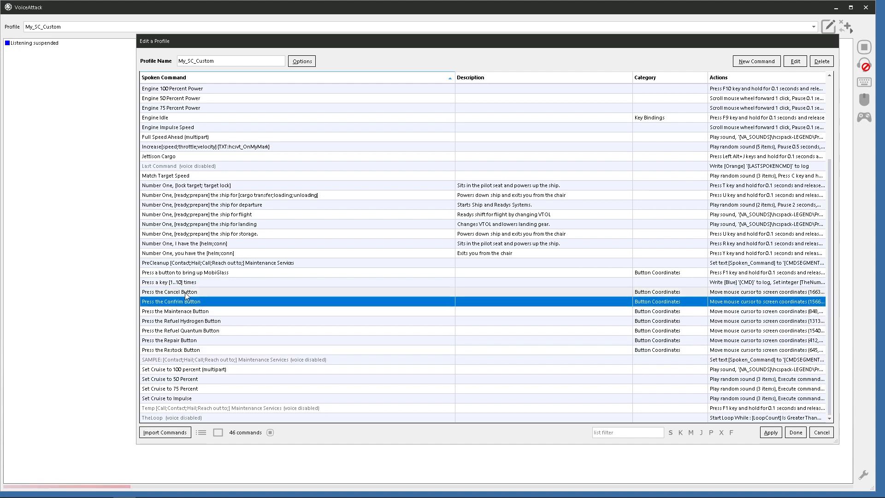
pyautogui.click(184, 291)
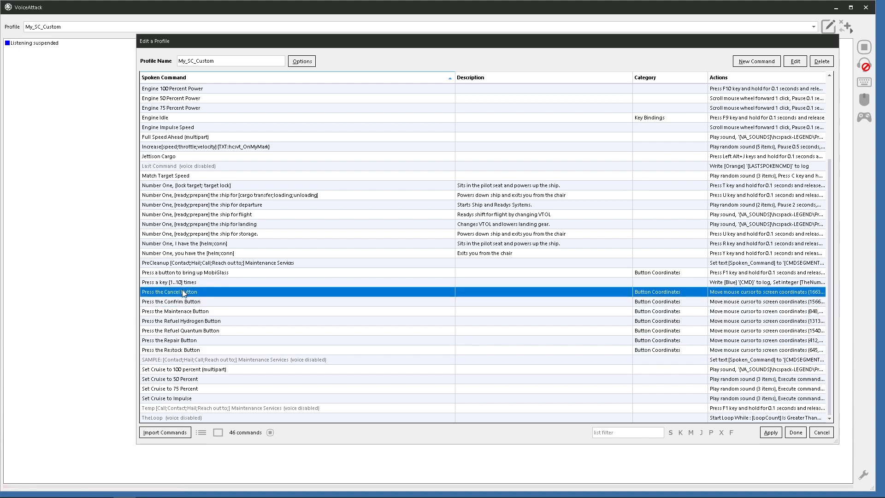
pyautogui.doubleClick(193, 293)
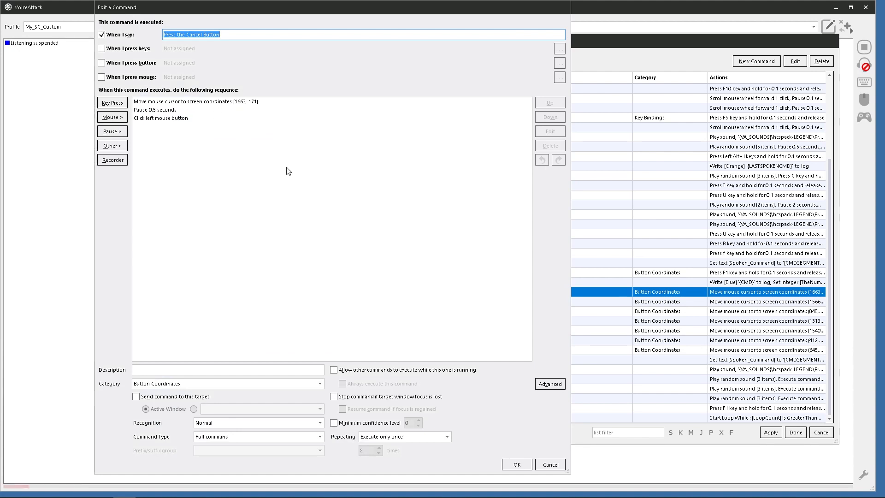
pyautogui.click(548, 464)
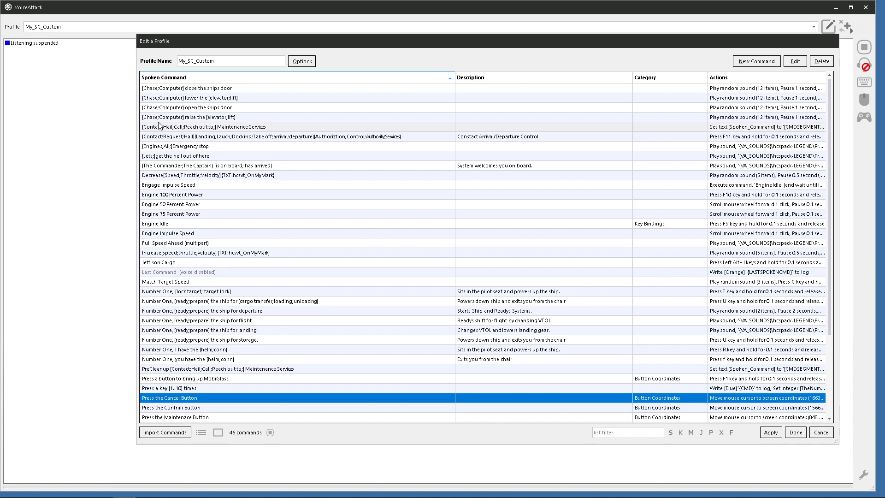
pyautogui.click(231, 128)
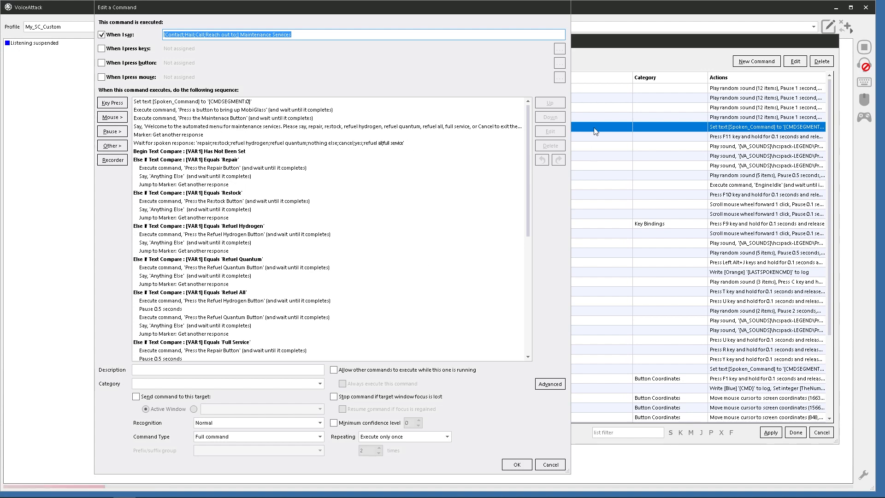
pyautogui.click(523, 466)
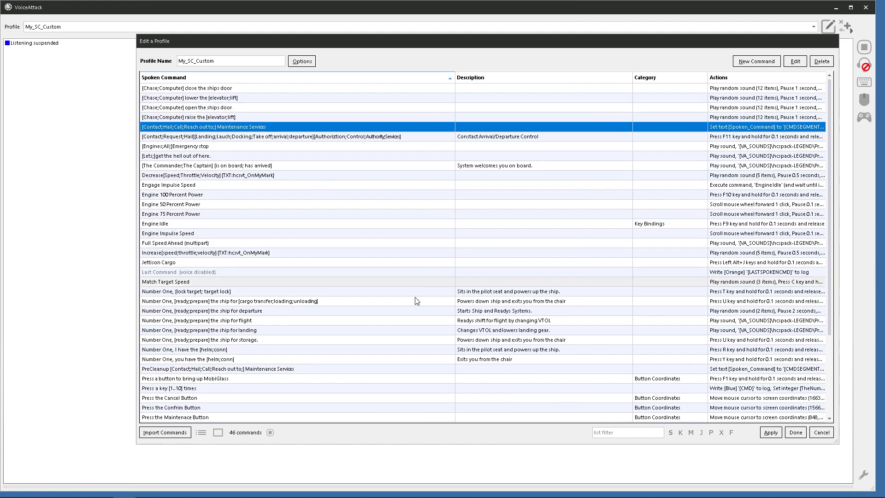
# - Look through the profile's 'Button Coordinates' commands, including those for the Cancel, Confirm, Maintenance and Refuel buttons
pyautogui.scroll(-2, 198, 401)
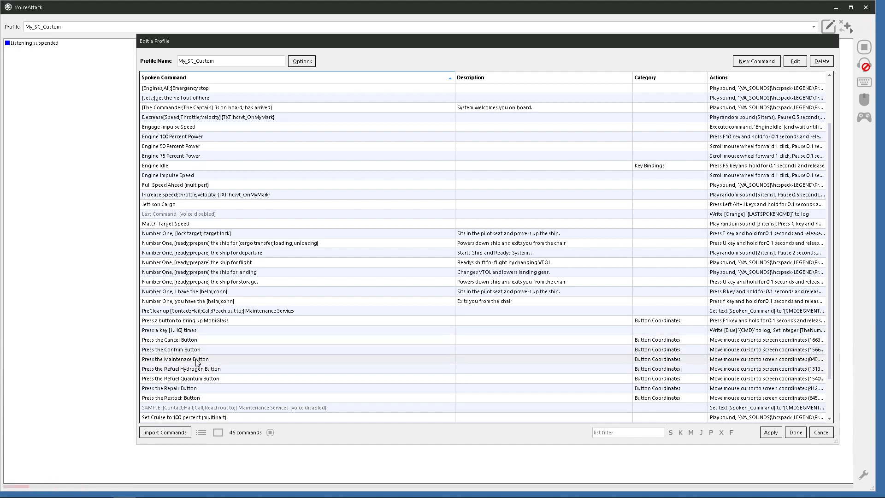
pyautogui.click(671, 341)
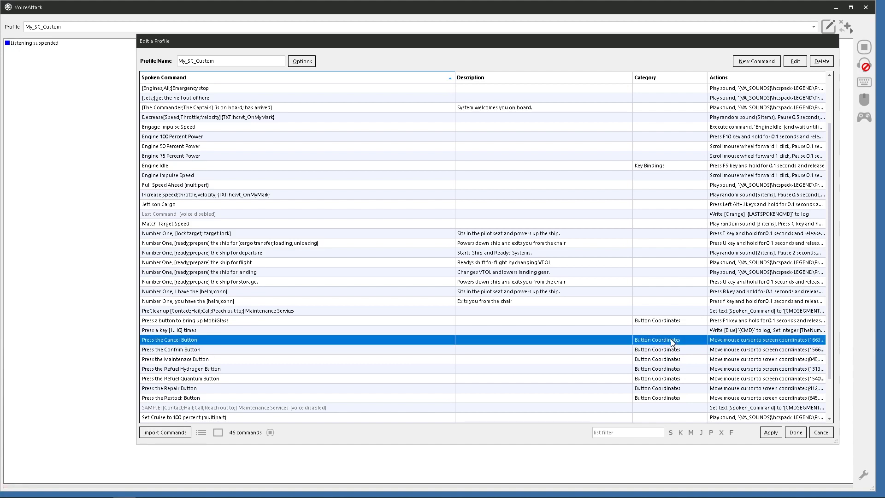
pyautogui.click(655, 361)
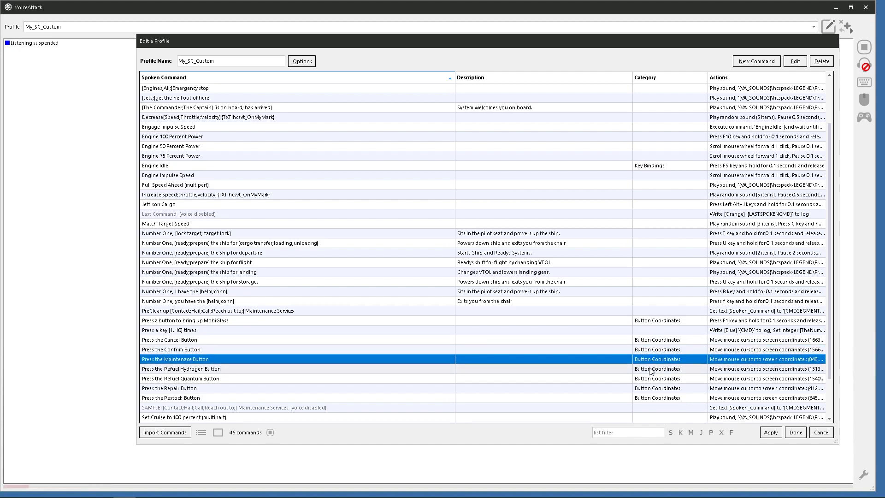
pyautogui.click(649, 369)
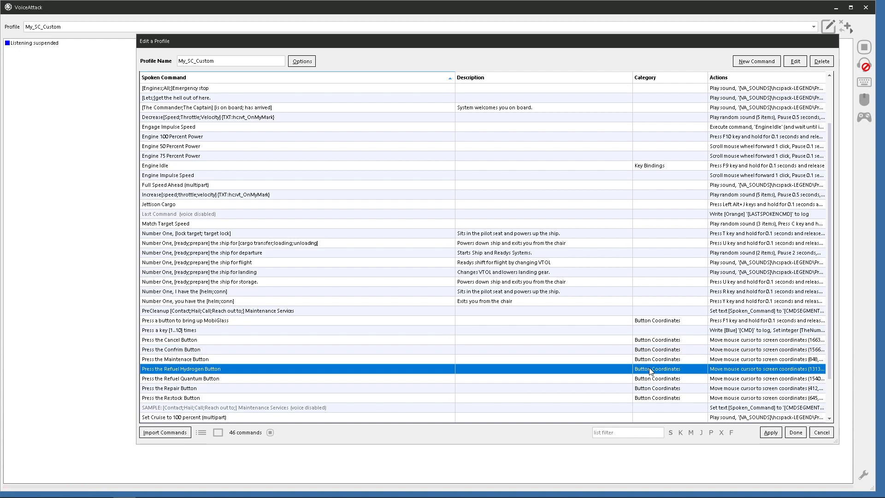
pyautogui.click(205, 378)
pyautogui.click(197, 361)
pyautogui.click(195, 351)
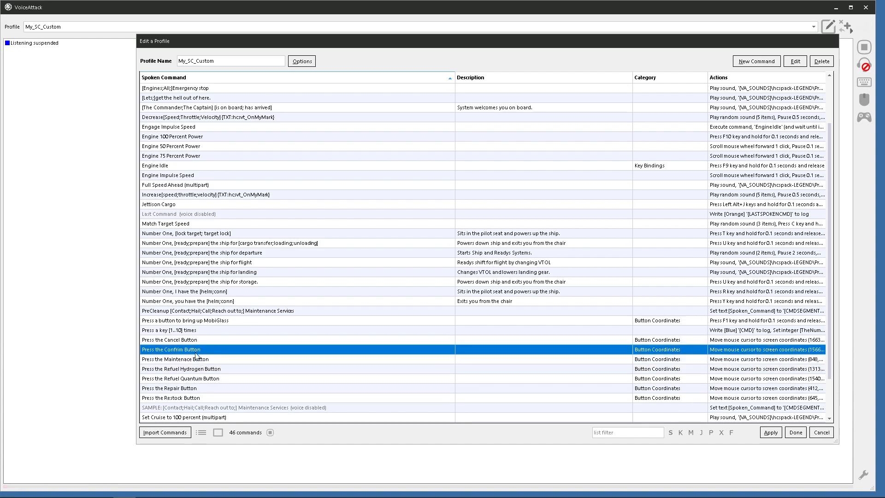
pyautogui.click(198, 340)
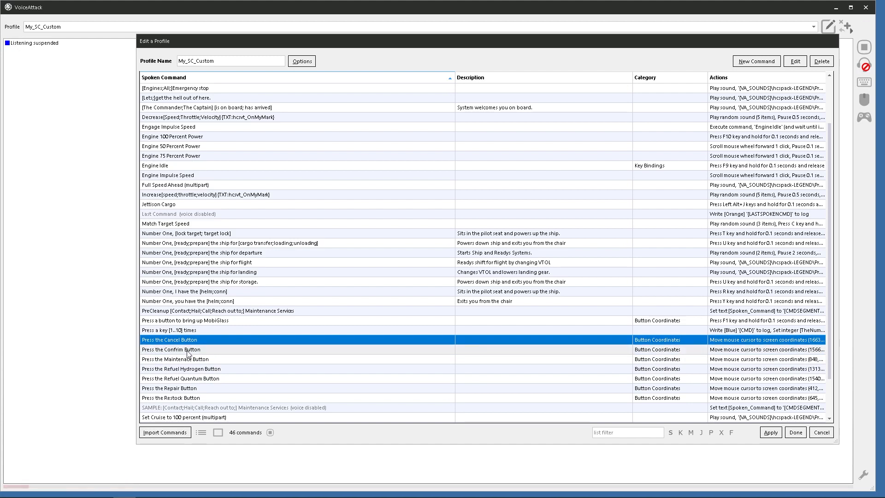
pyautogui.click(188, 351)
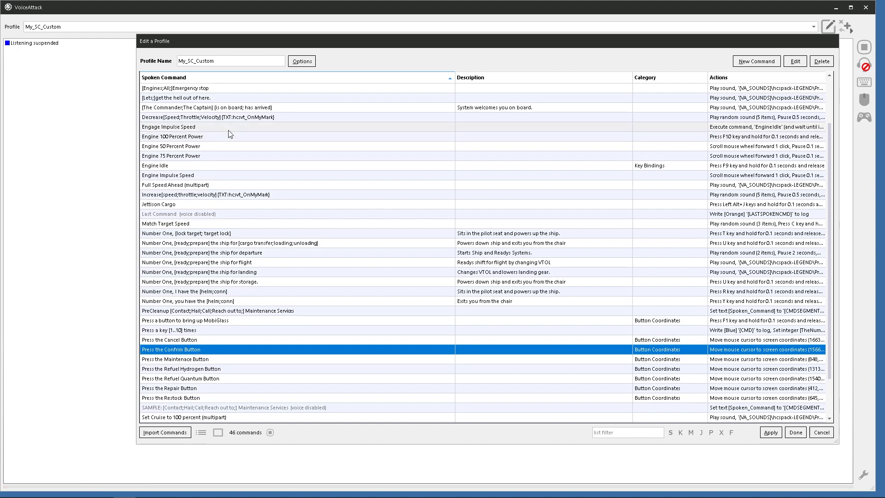
pyautogui.scroll(2, 230, 133)
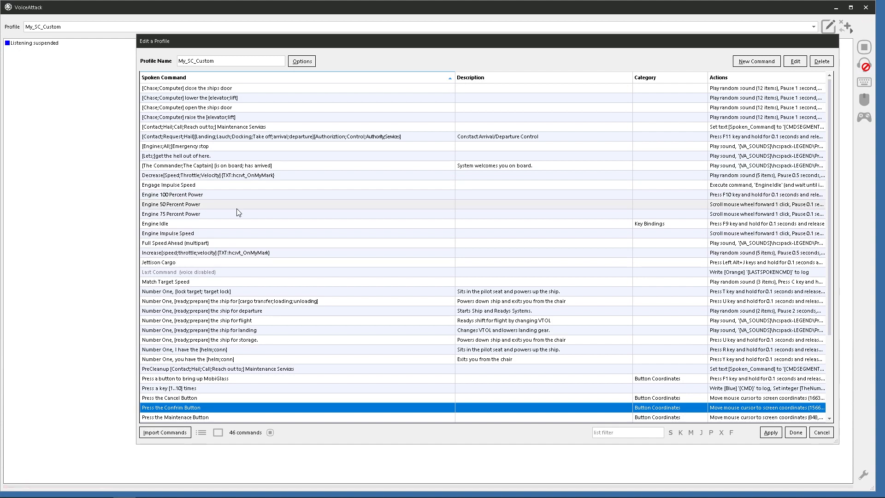
pyautogui.scroll(-1, 232, 319)
pyautogui.scroll(-2, 233, 319)
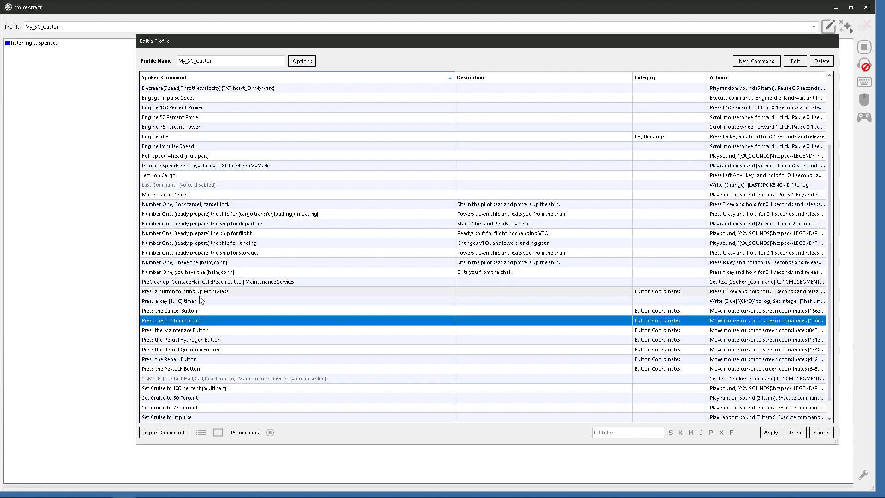
pyautogui.click(178, 330)
pyautogui.scroll(2, 213, 180)
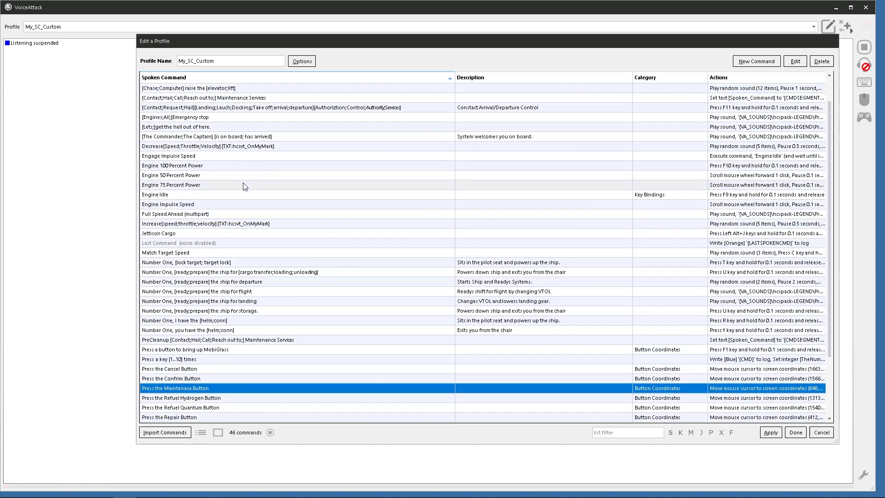
pyautogui.scroll(1, 258, 295)
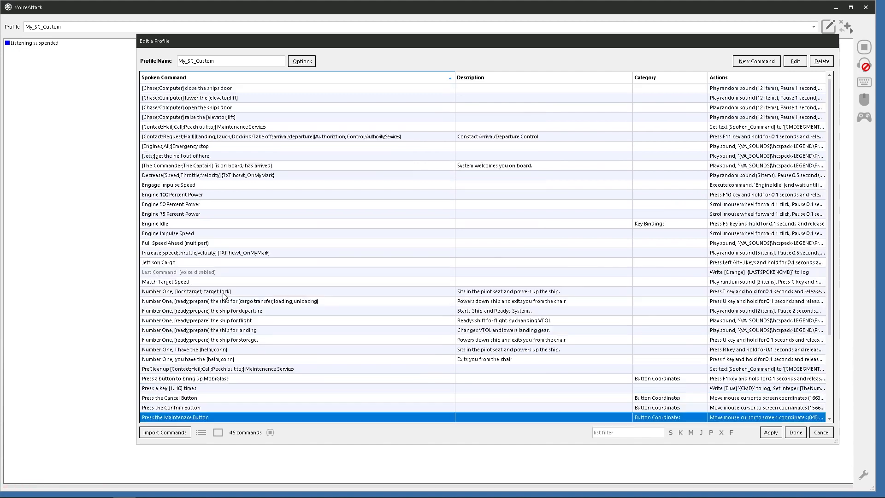
# - Open the Maintenance Services command and inspect the 'Press the Repair Button' action in its Full Service condition
pyautogui.click(227, 127)
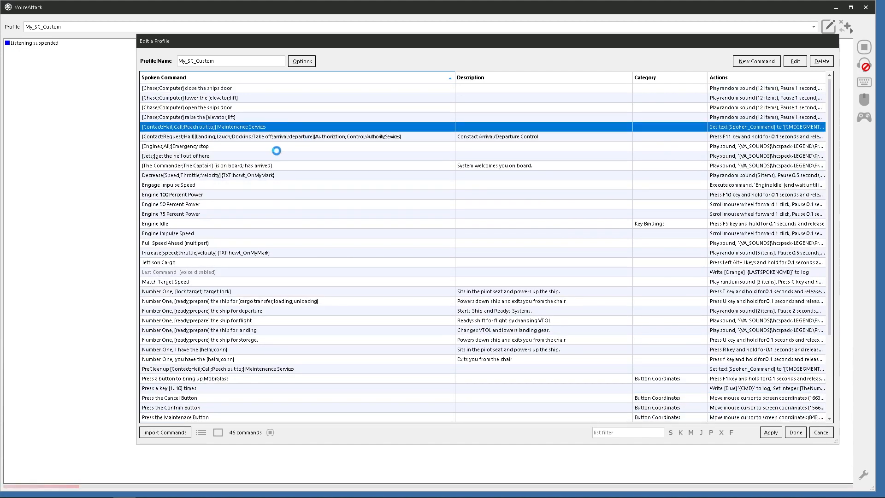
pyautogui.scroll(-6, 300, 244)
pyautogui.scroll(-4, 302, 258)
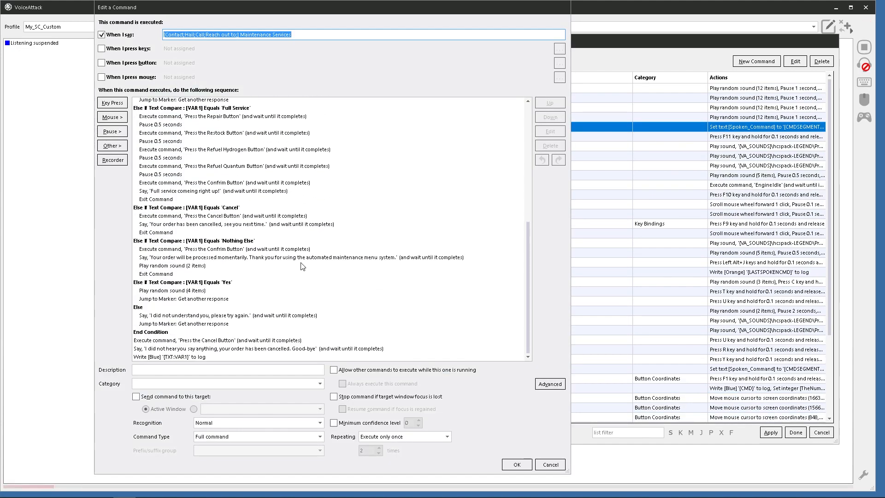
pyautogui.scroll(4, 302, 268)
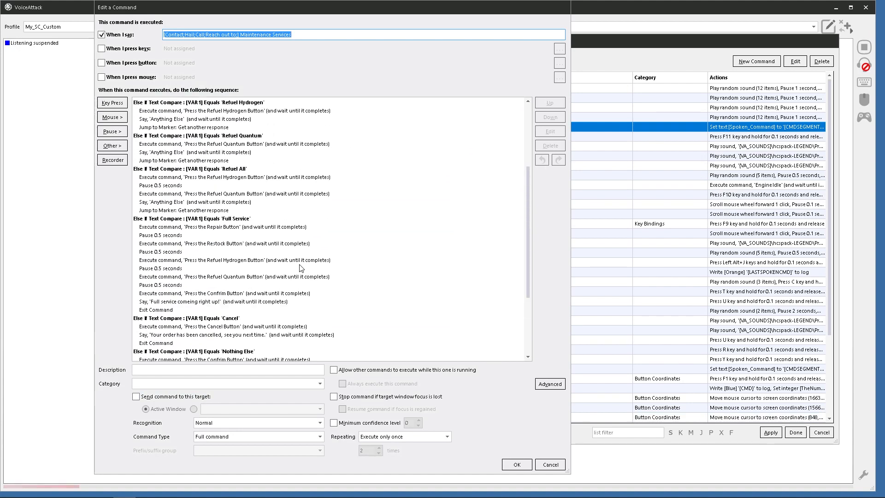
pyautogui.click(166, 236)
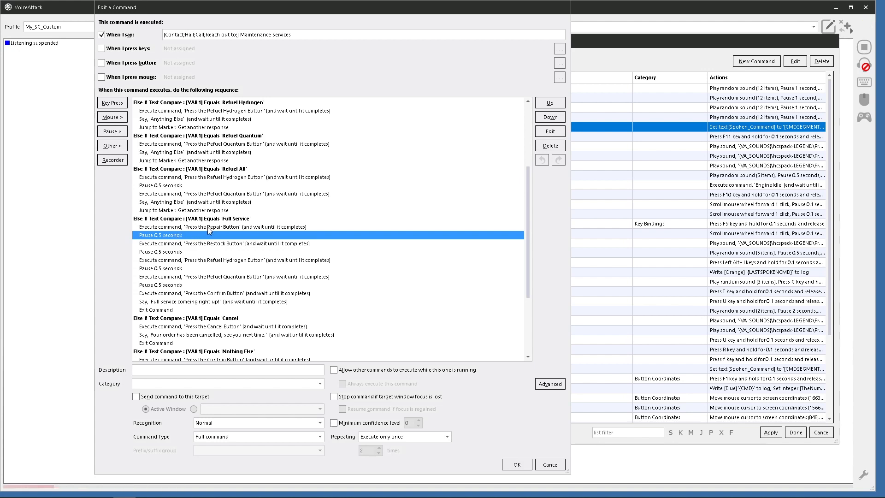
pyautogui.doubleClick(207, 227)
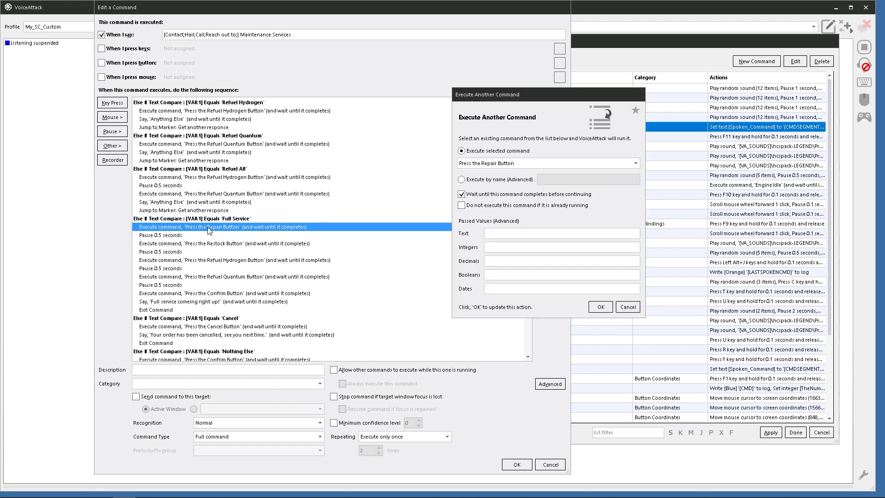
pyautogui.click(628, 308)
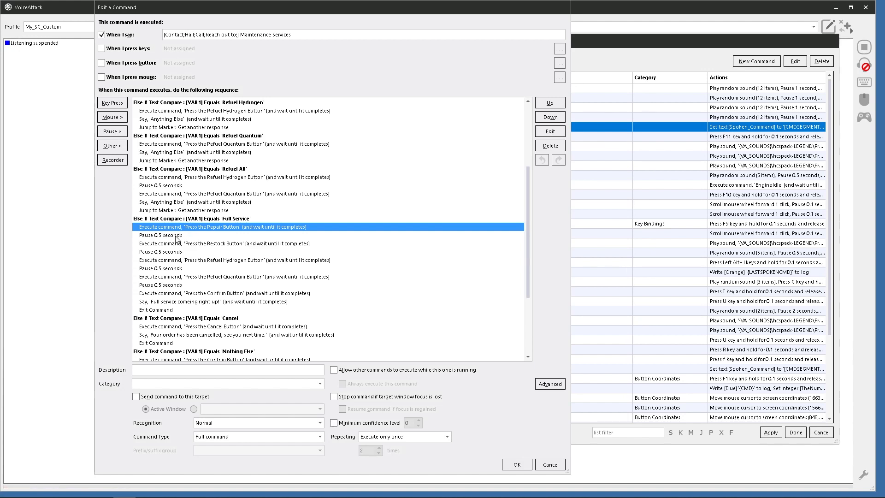
# - Set the pause after the Repair button action in the Full Service condition to 0.2 seconds
pyautogui.click(154, 235)
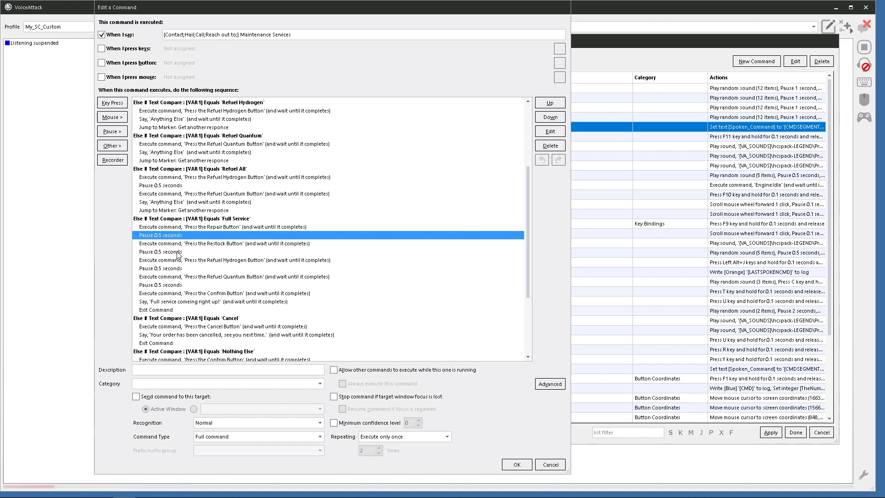
pyautogui.rightClick(170, 237)
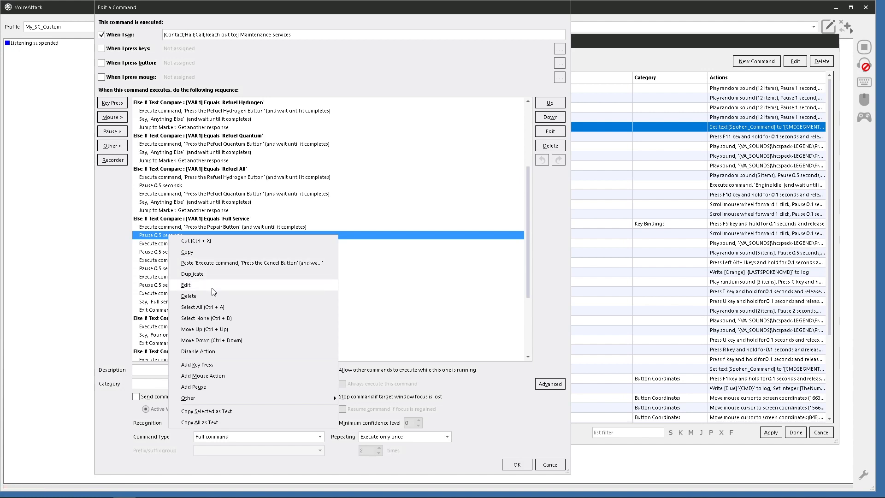
pyautogui.click(152, 236)
pyautogui.doubleClick(152, 236)
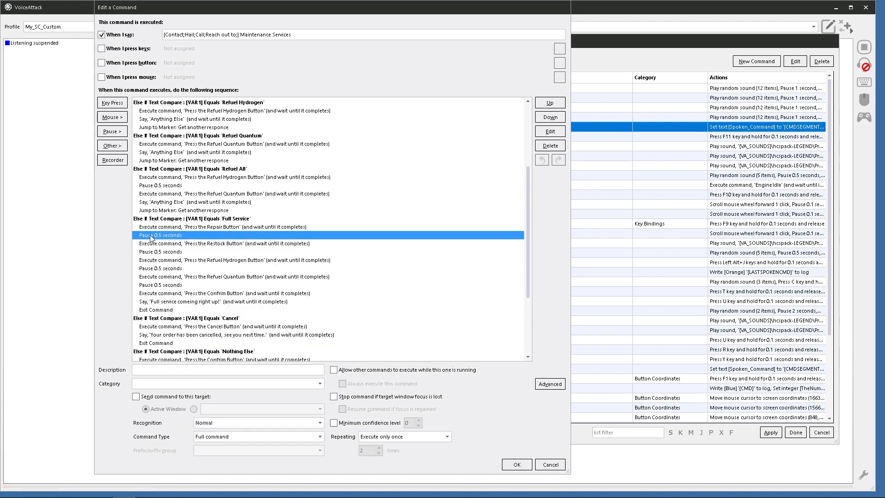
pyautogui.click(247, 191)
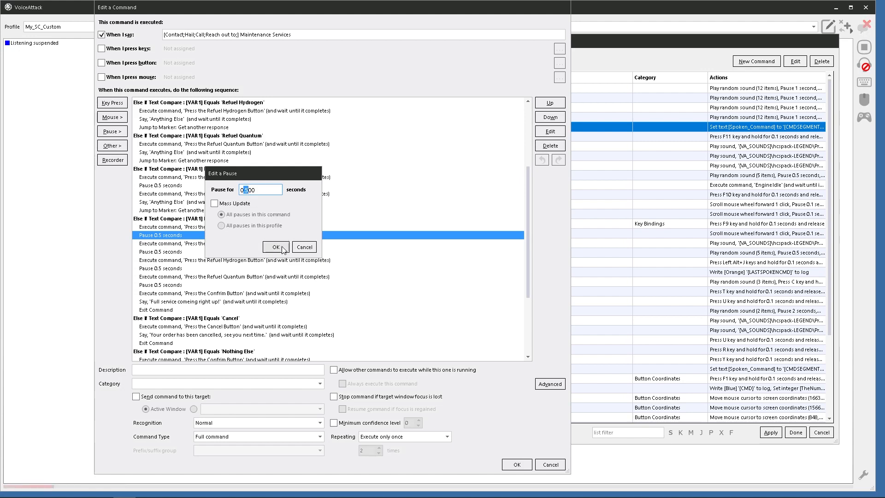
pyautogui.write('2')
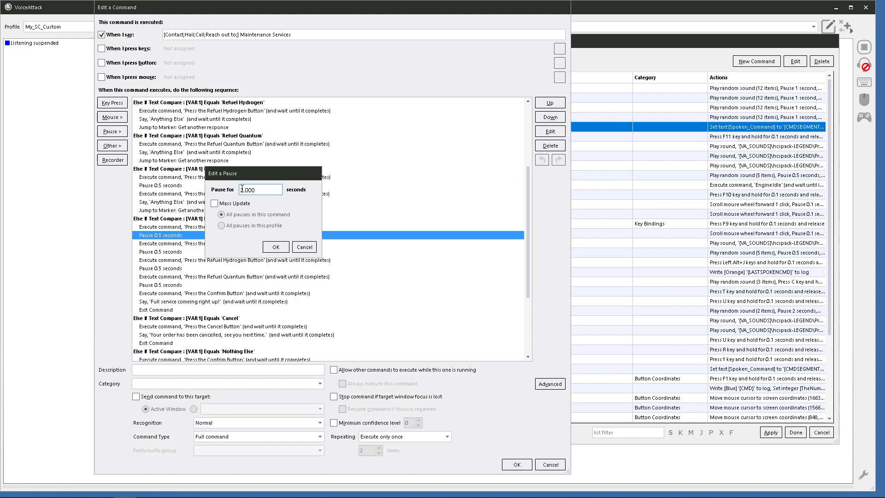
pyautogui.moveTo(239, 190); pyautogui.dragTo(271, 189)
pyautogui.write('0.2')
pyautogui.click(279, 247)
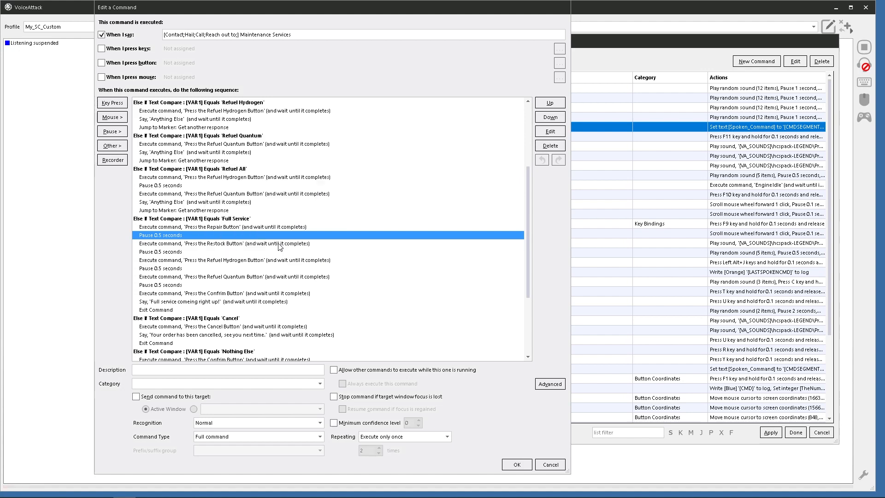
# - Mass-update all pauses in the Maintenance Services command to 0.2 seconds, starting from the pause after the Restock button action
pyautogui.click(159, 252)
pyautogui.rightClick(165, 253)
pyautogui.click(380, 168)
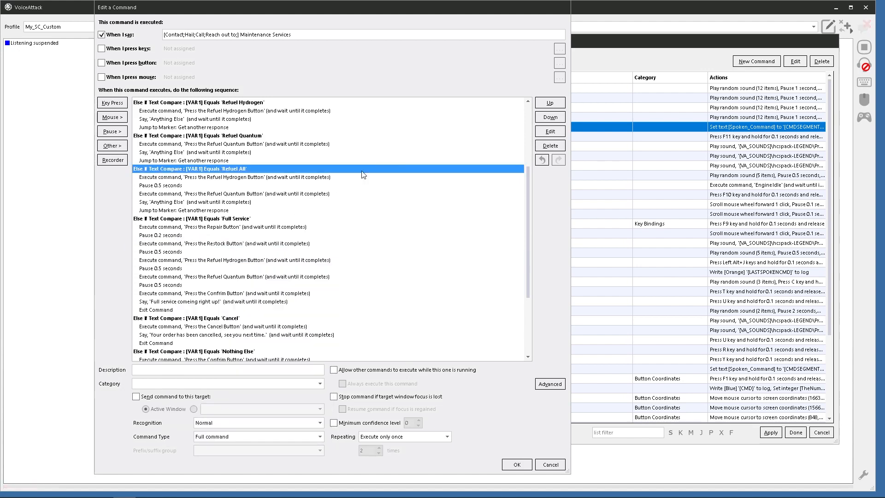
pyautogui.scroll(-5, 277, 277)
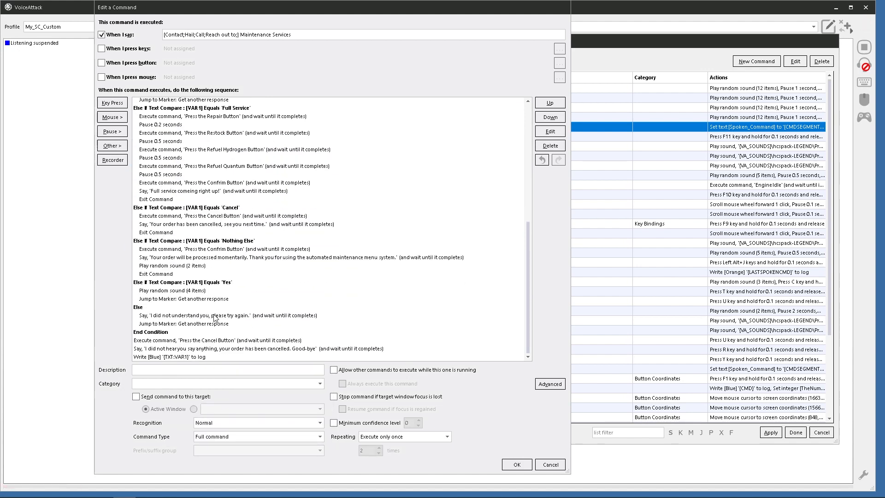
pyautogui.scroll(3, 202, 313)
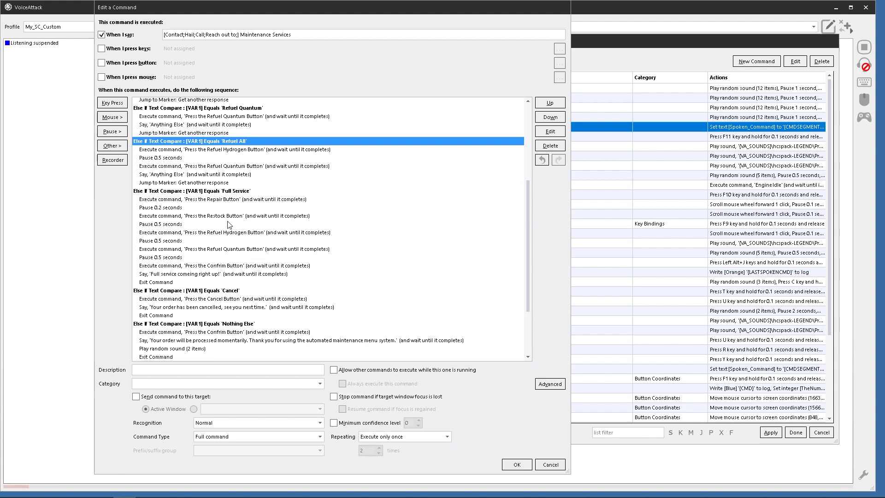
pyautogui.rightClick(169, 225)
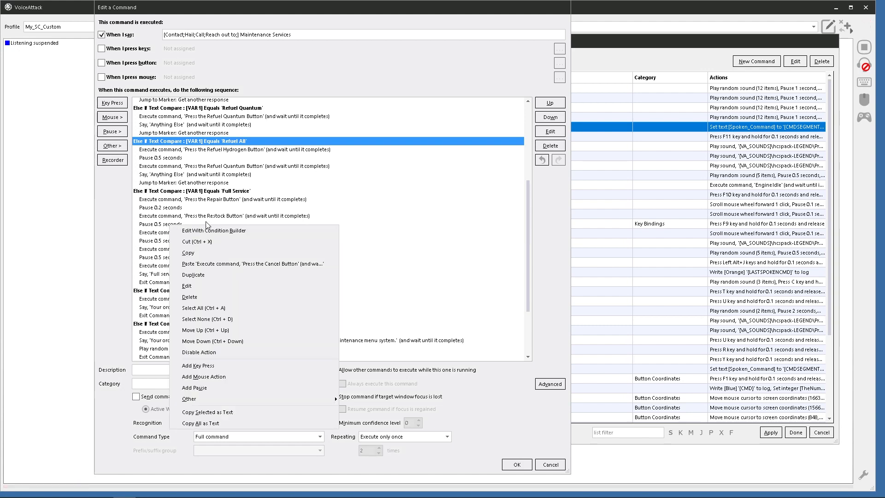
pyautogui.click(153, 213)
pyautogui.click(154, 211)
pyautogui.doubleClick(161, 225)
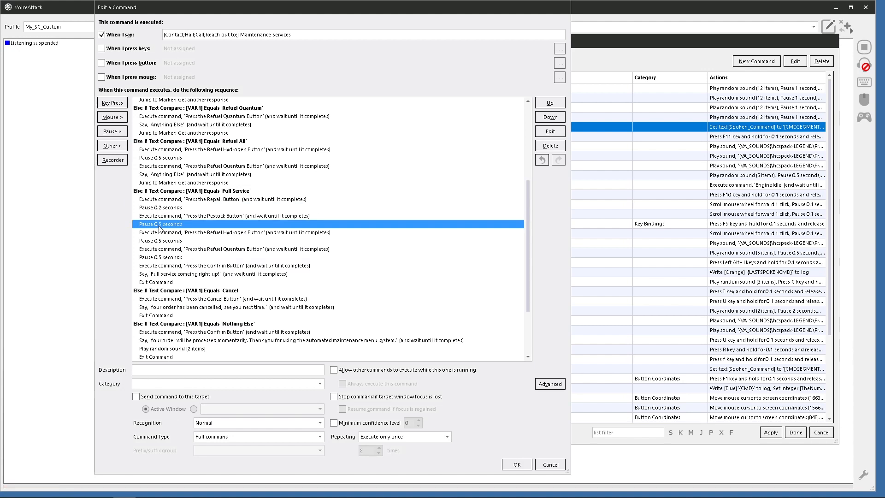
pyautogui.click(215, 203)
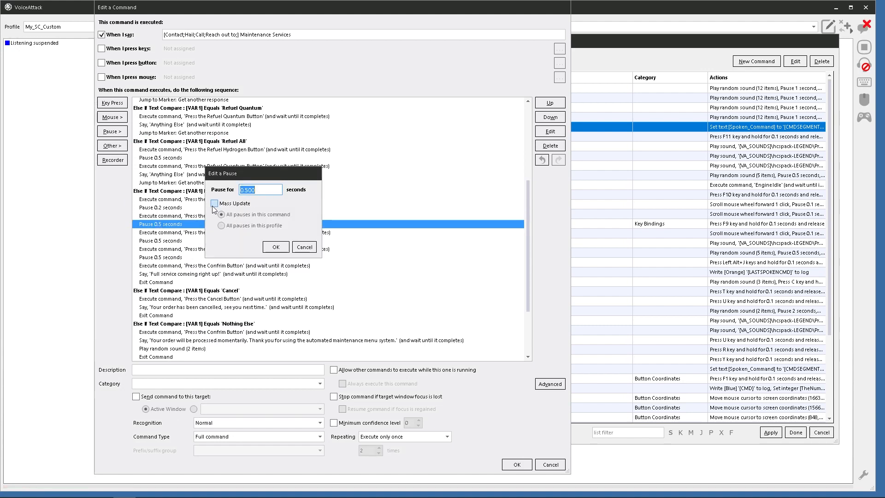
pyautogui.click(247, 190)
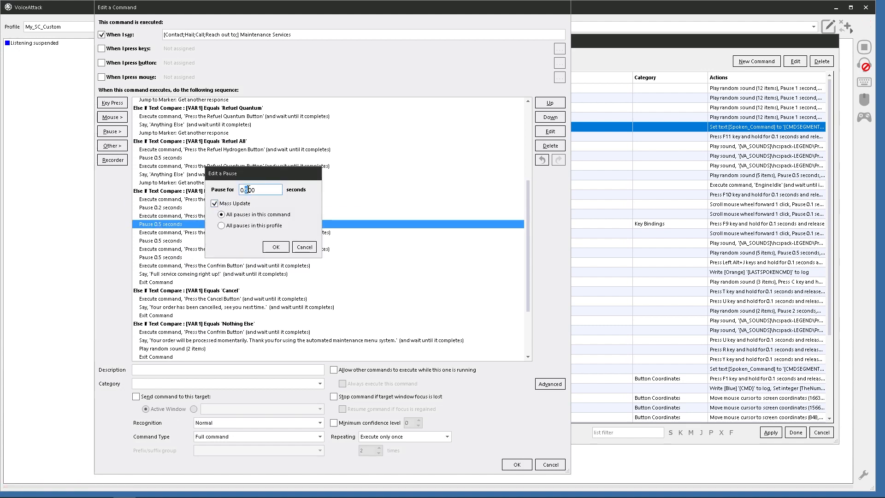
pyautogui.press('BackSpace')
pyautogui.write('2')
pyautogui.click(275, 247)
pyautogui.click(485, 300)
pyautogui.click(494, 281)
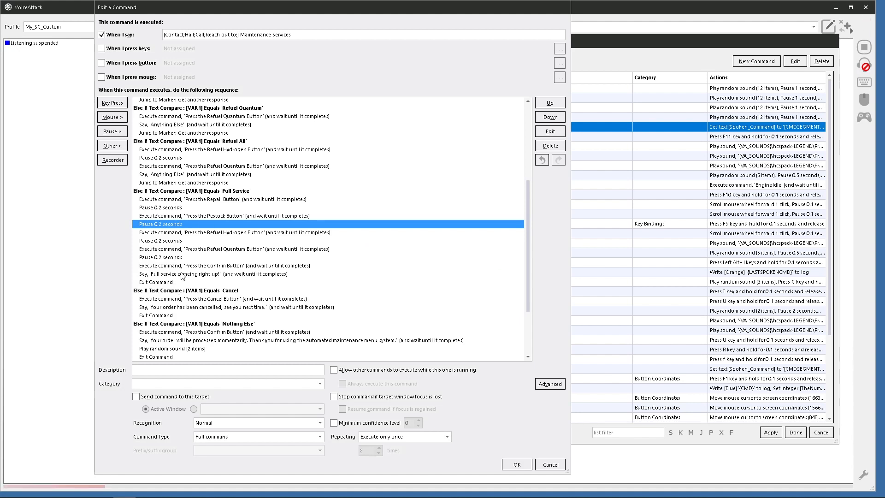
# - Check the Maintenance Services action sequence from start to end and save both the command and the My_SC_Custom profile
pyautogui.scroll(-2, 187, 285)
pyautogui.scroll(-1, 189, 286)
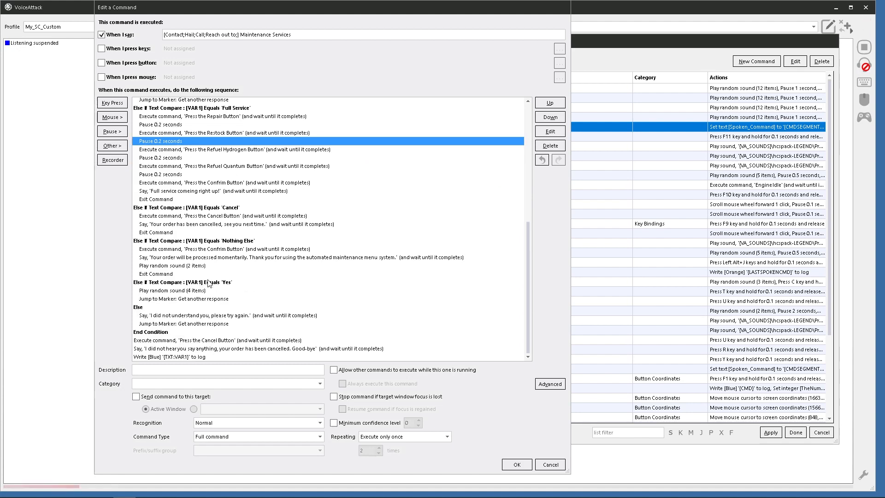
pyautogui.scroll(9, 210, 305)
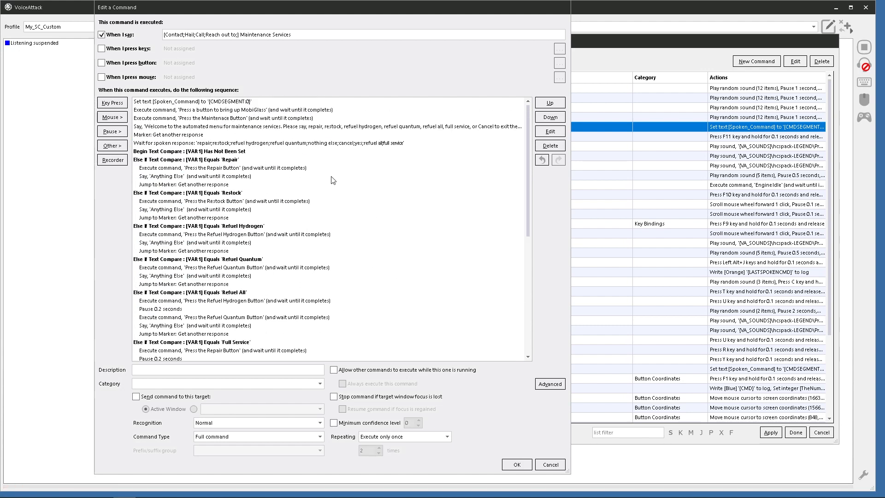
pyautogui.scroll(-9, 329, 194)
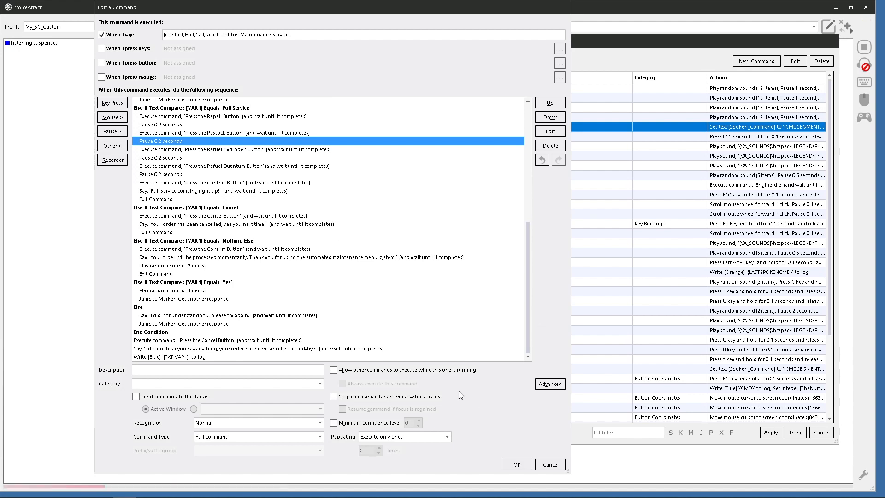
pyautogui.scroll(6, 373, 292)
pyautogui.scroll(4, 323, 276)
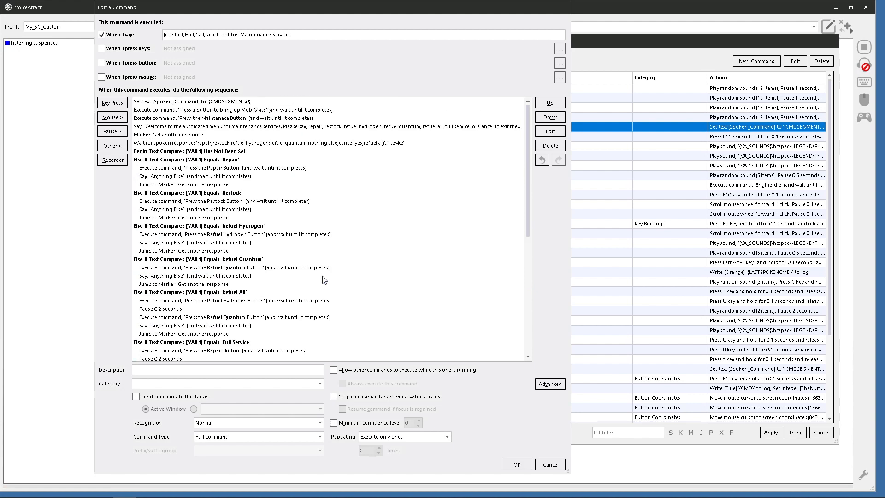
pyautogui.click(517, 465)
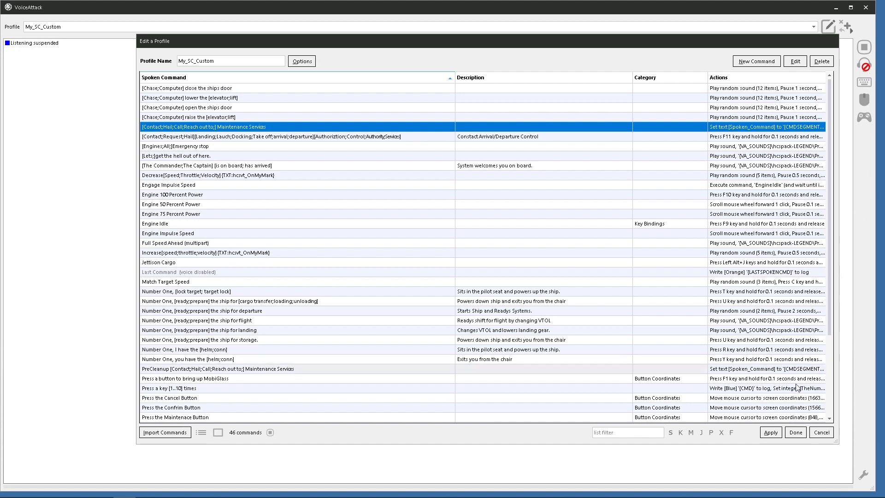
pyautogui.click(771, 432)
pyautogui.click(796, 433)
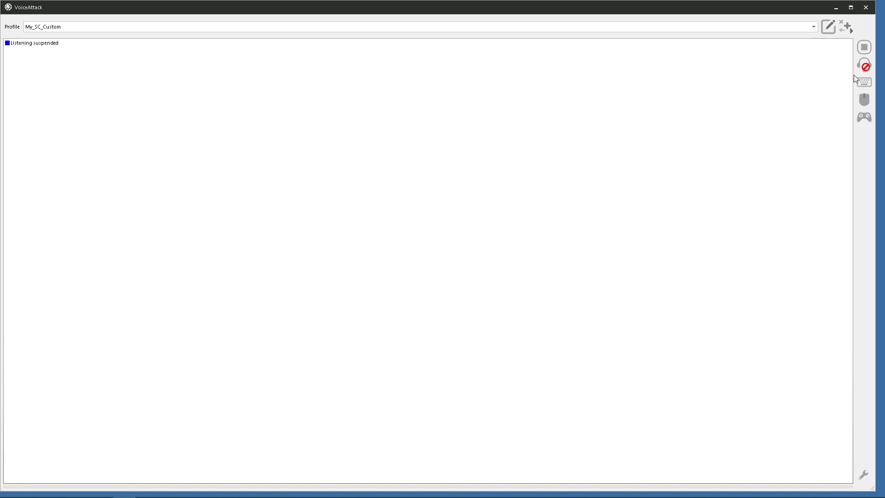
# - Resume listening to test the 'contact maintenance services' voice command, and suspend listening again after the test
pyautogui.click(869, 66)
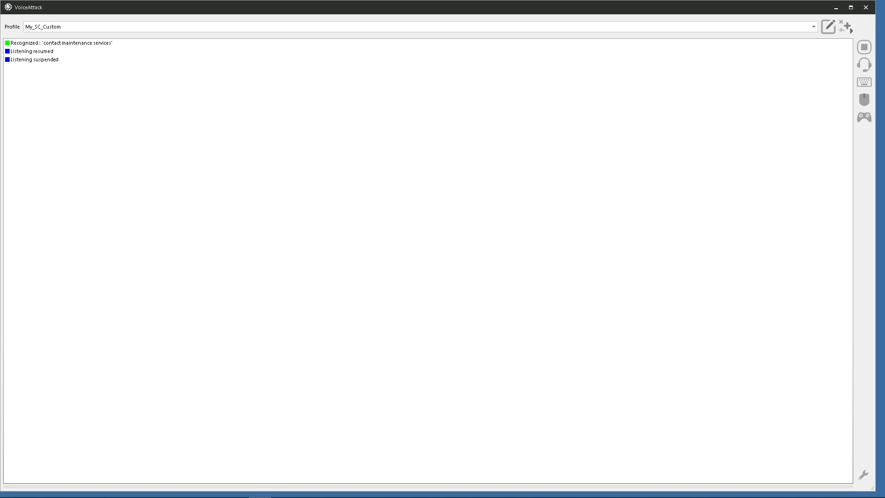
pyautogui.hotkey('alt', 'F2')
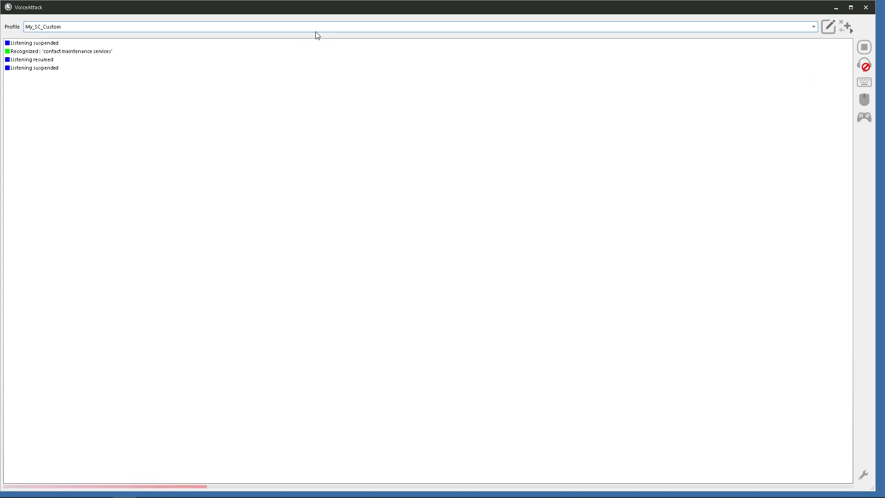
# - Reopen the Maintenance Services command from the My_SC_Custom profile and look through its actions down to the end
pyautogui.click(827, 29)
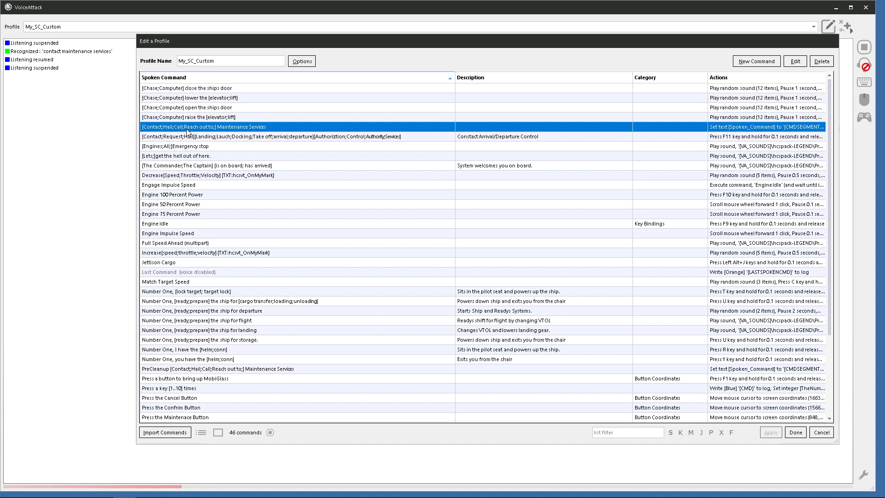
pyautogui.doubleClick(201, 129)
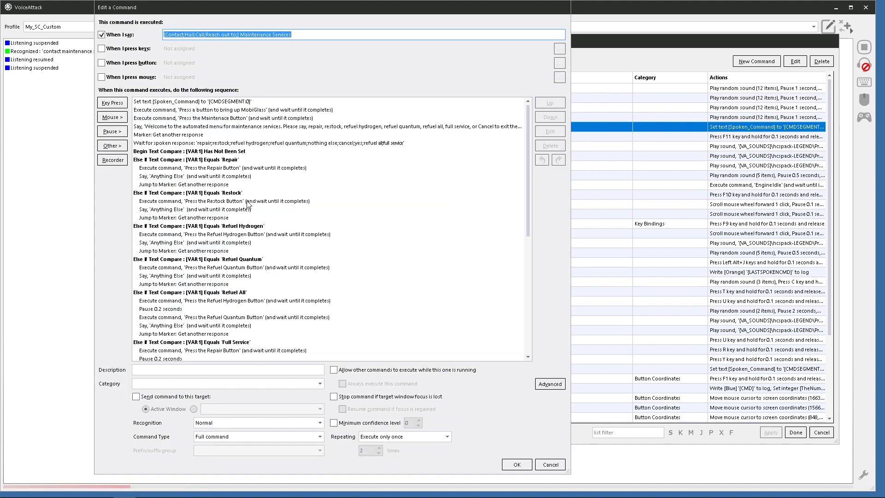
pyautogui.scroll(-3, 260, 193)
pyautogui.scroll(-1, 272, 200)
pyautogui.scroll(-2, 316, 205)
pyautogui.scroll(-3, 317, 206)
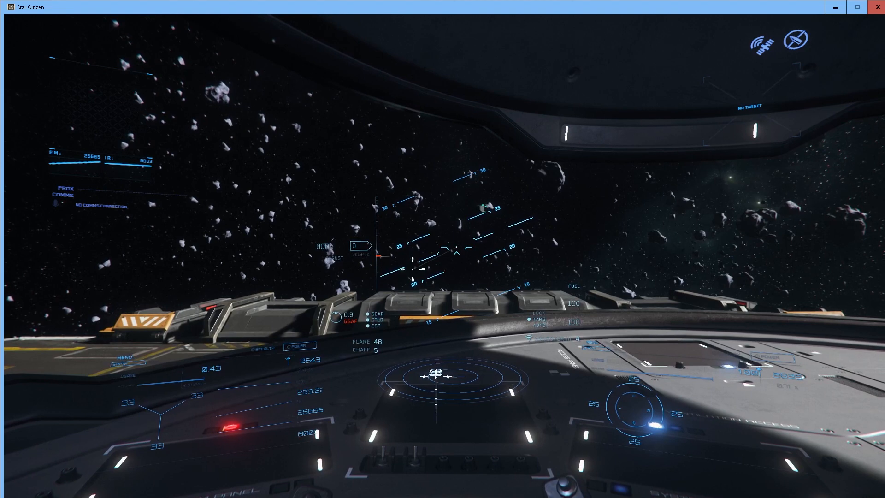
# - Switch to Star Citizen, open Vehicle Maintenance Services in mobiGlas, and toggle the Repair service on and off
pyautogui.press('F1')
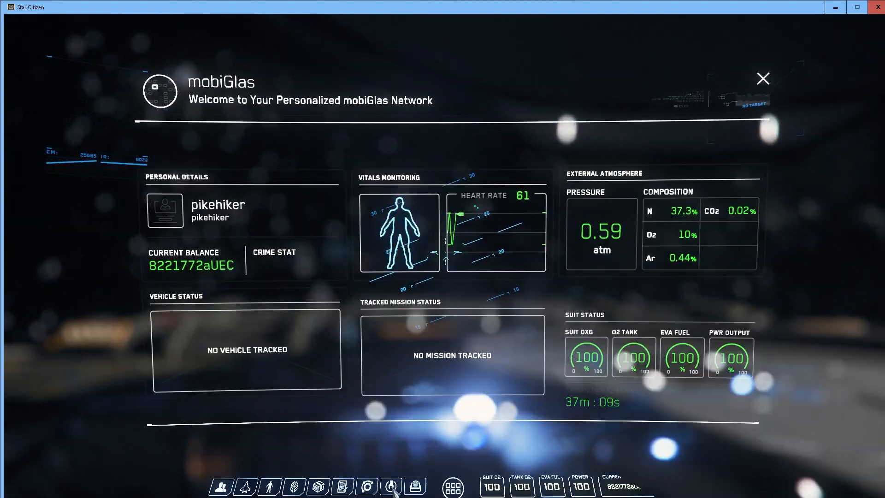
pyautogui.click(392, 486)
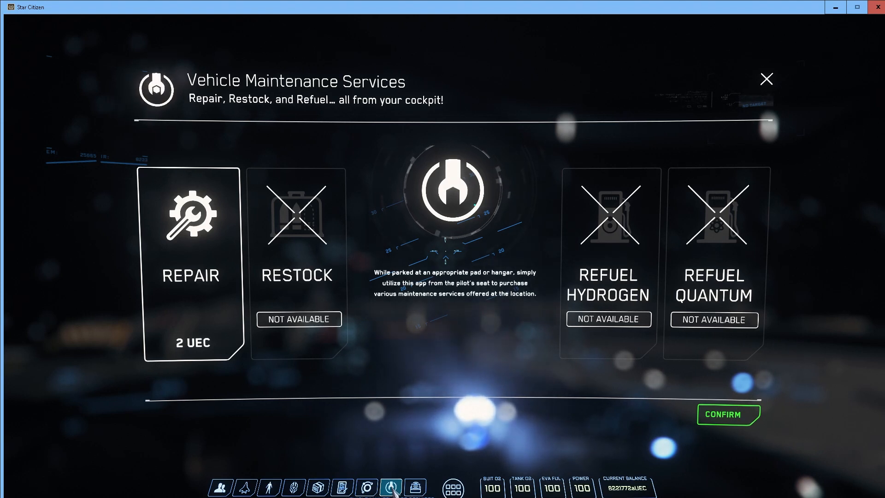
pyautogui.click(193, 300)
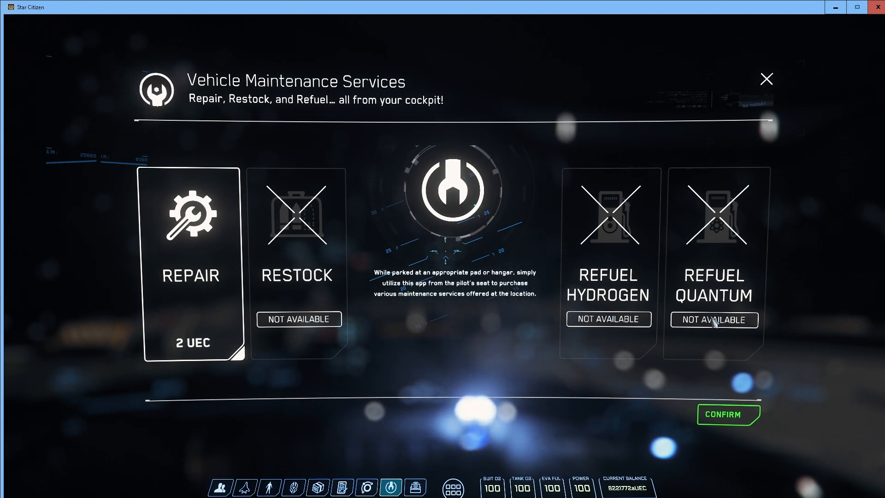
pyautogui.click(194, 300)
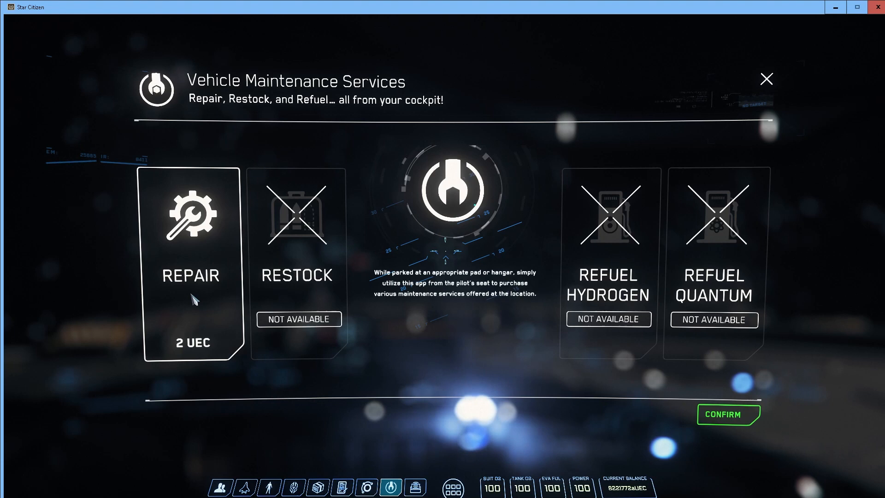
# - Reopen Vehicle Maintenance Services in mobiGlas and confirm the order for the Repair service
pyautogui.click(766, 79)
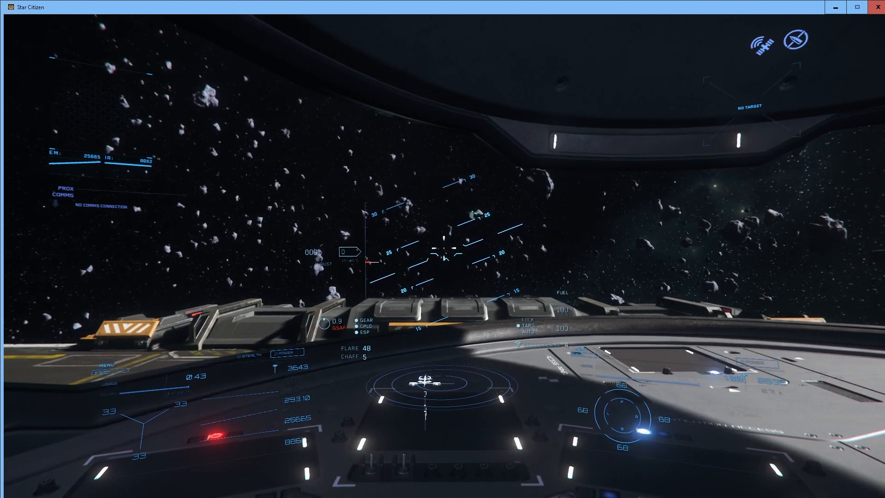
pyautogui.press('F1')
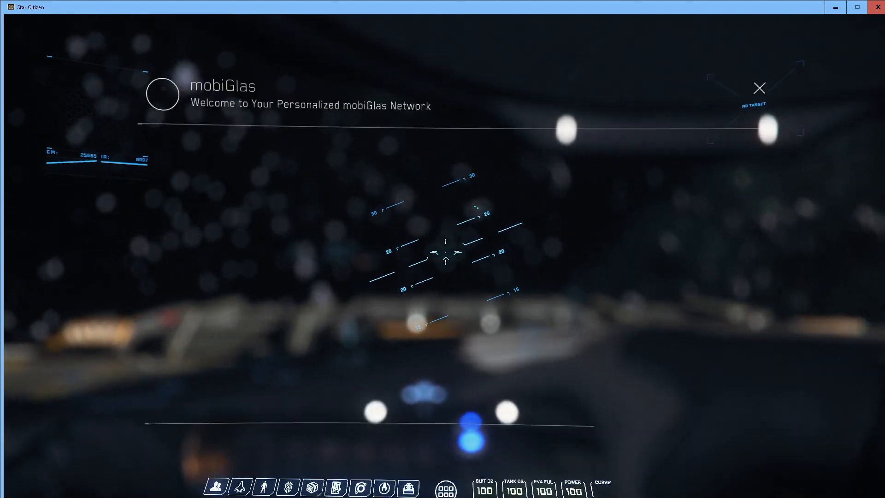
pyautogui.click(391, 487)
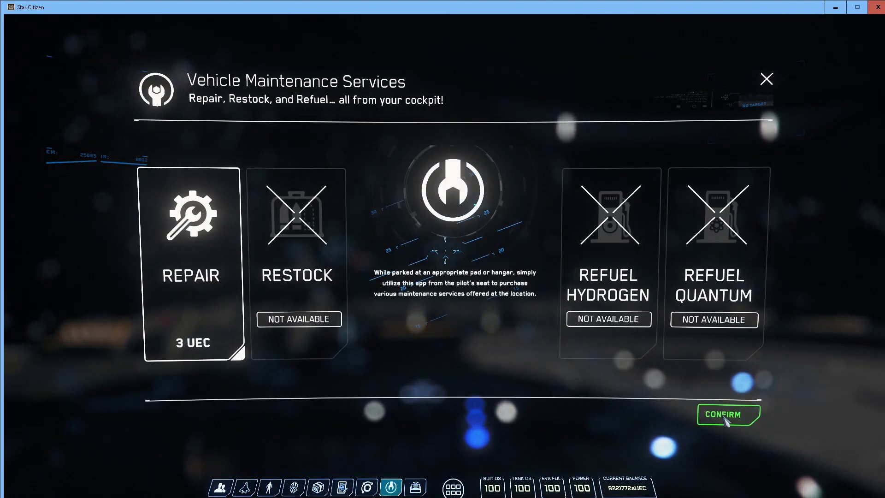
pyautogui.click(724, 419)
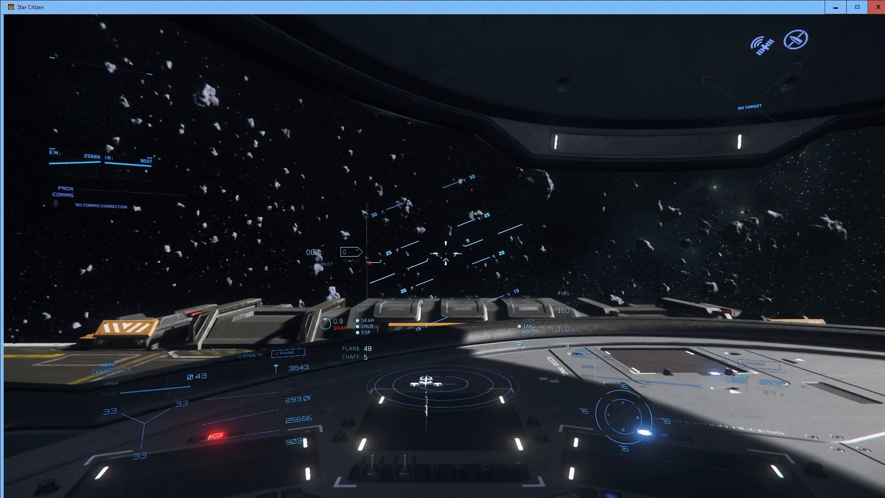
# - Reopen Vehicle Maintenance Services twice to check whether the Repair service is still offered
pyautogui.press('F1')
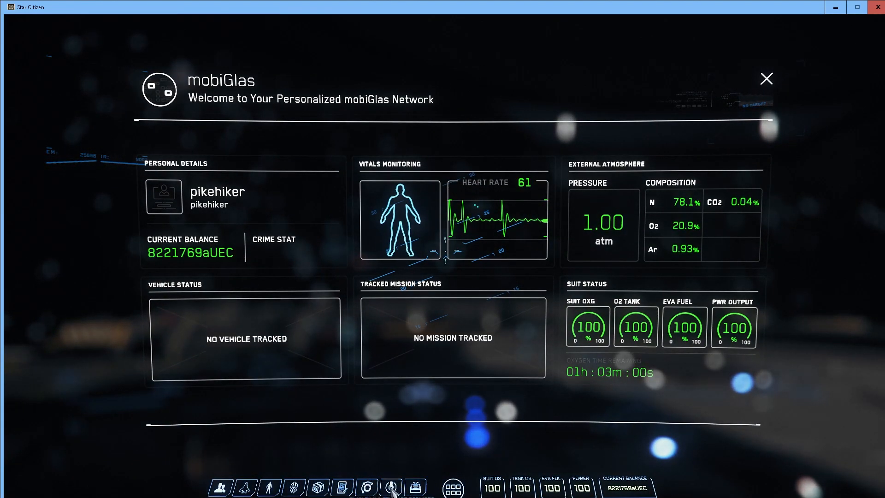
pyautogui.click(391, 488)
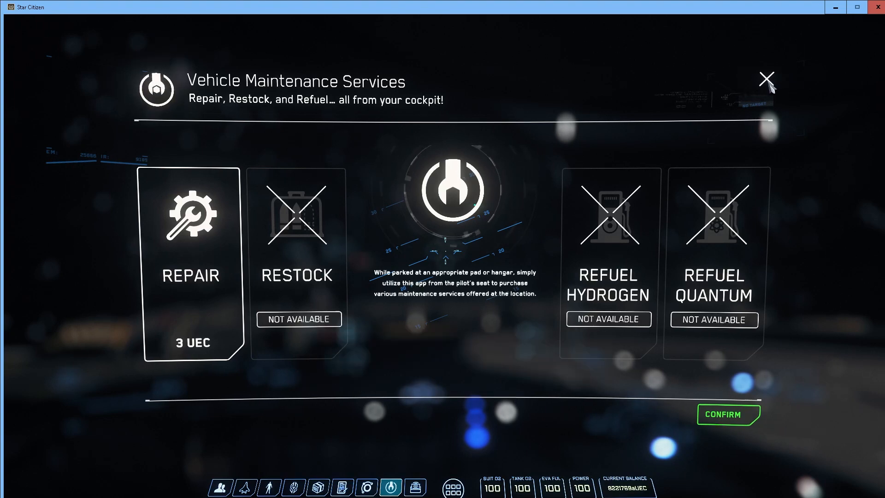
pyautogui.press('F1')
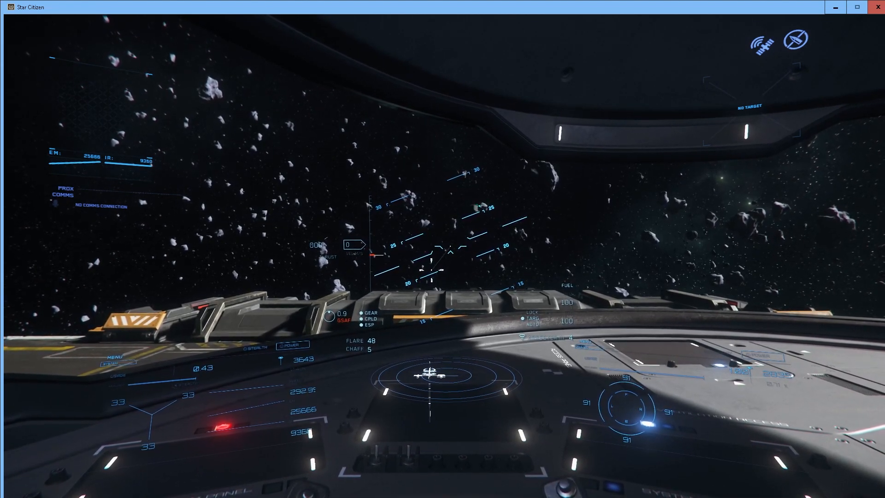
pyautogui.press('F1')
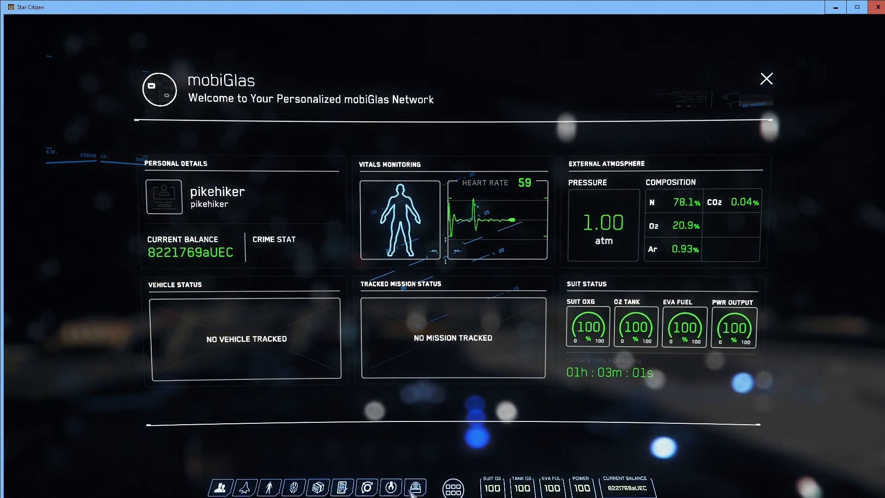
pyautogui.click(390, 489)
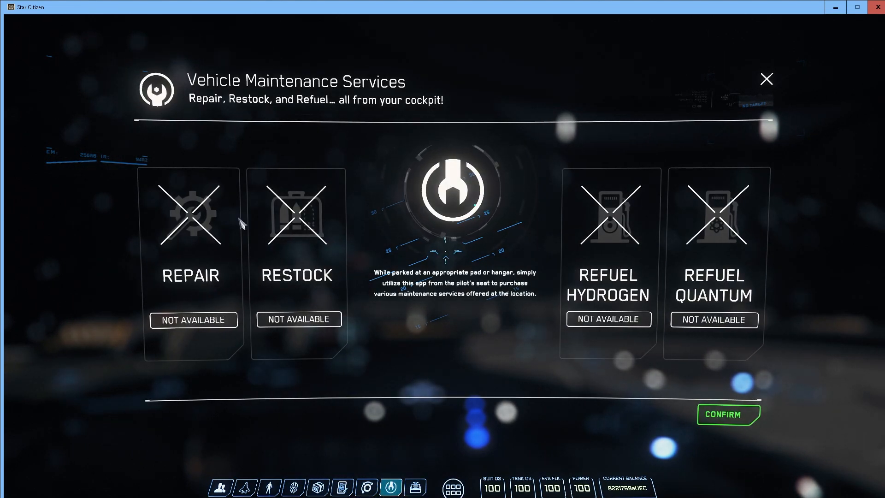
# - Close mobiGlas and quit Star Citizen
pyautogui.click(767, 81)
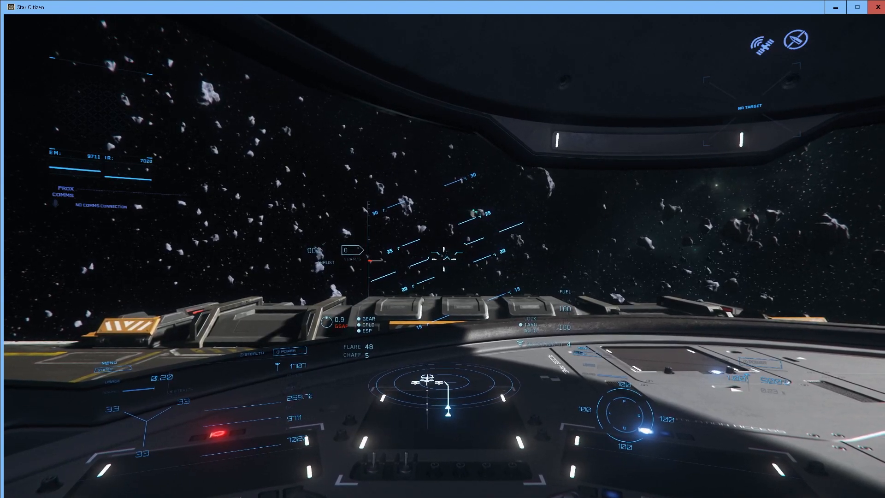
pyautogui.press('Escape')
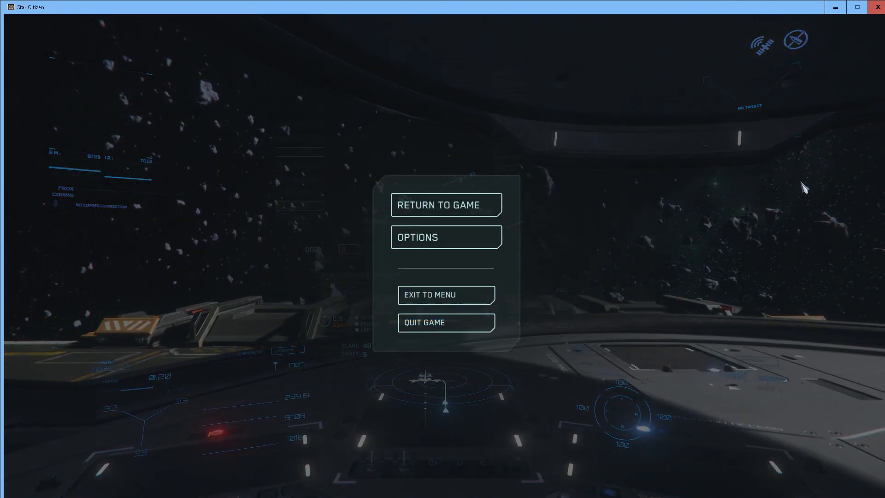
pyautogui.click(446, 323)
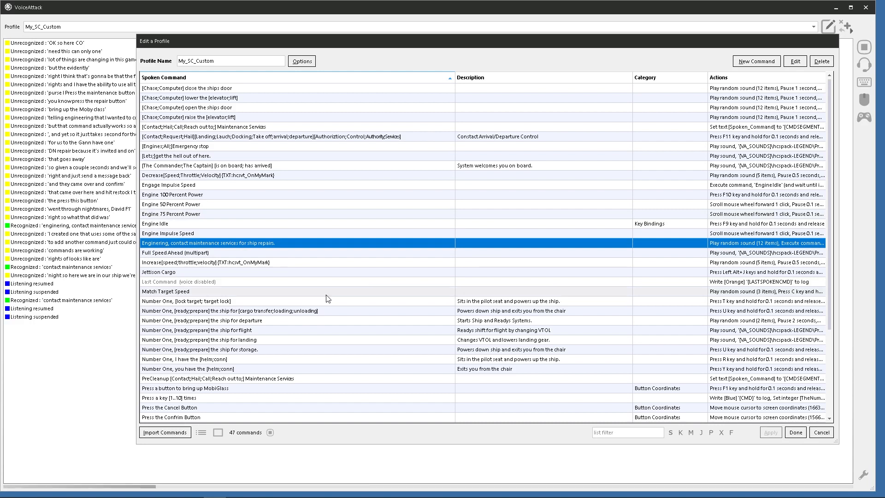
# - In VoiceAttack, review the actions of the 'Enginering, contact maintenance services for ship repairs.' command, close the profile editor and suspend listening
pyautogui.doubleClick(232, 244)
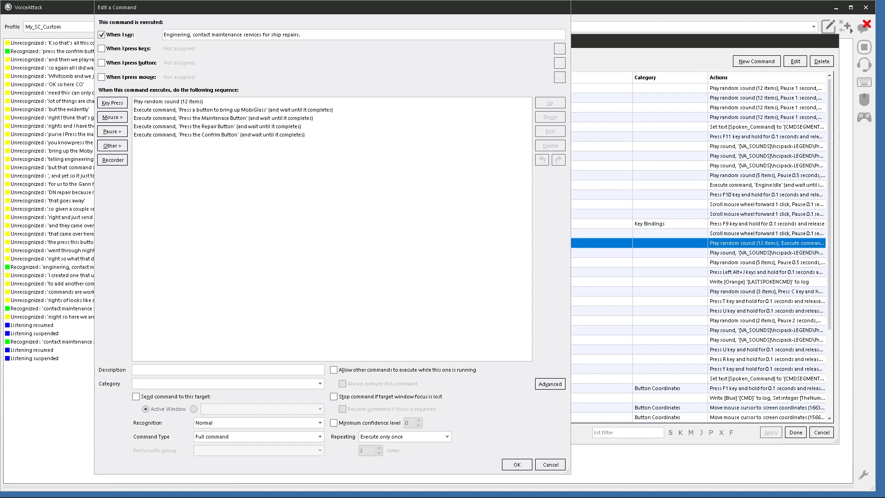
pyautogui.click(125, 496)
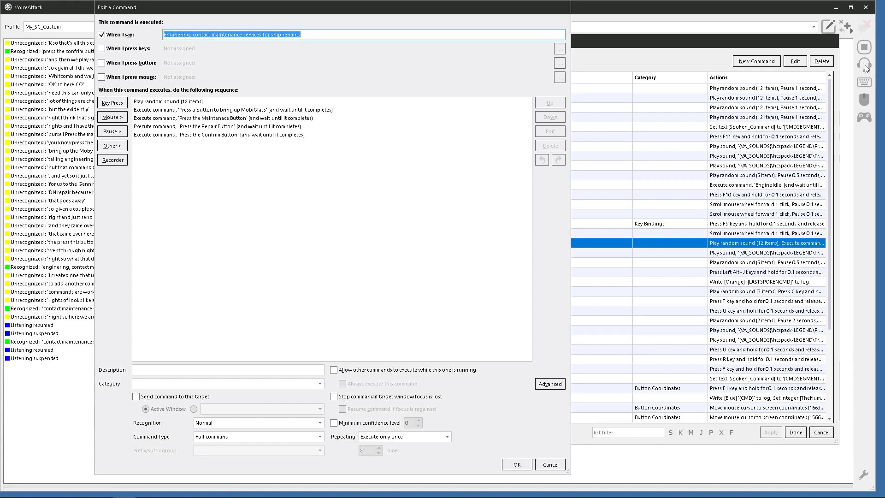
pyautogui.click(516, 465)
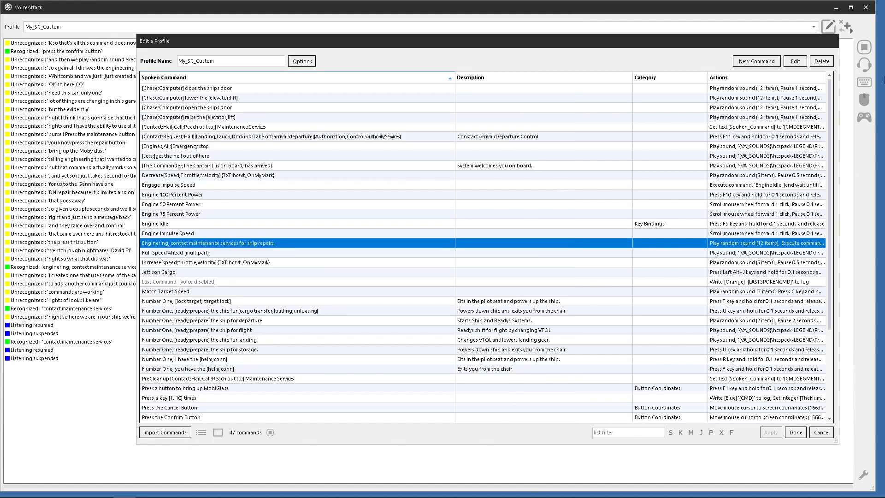
pyautogui.click(796, 433)
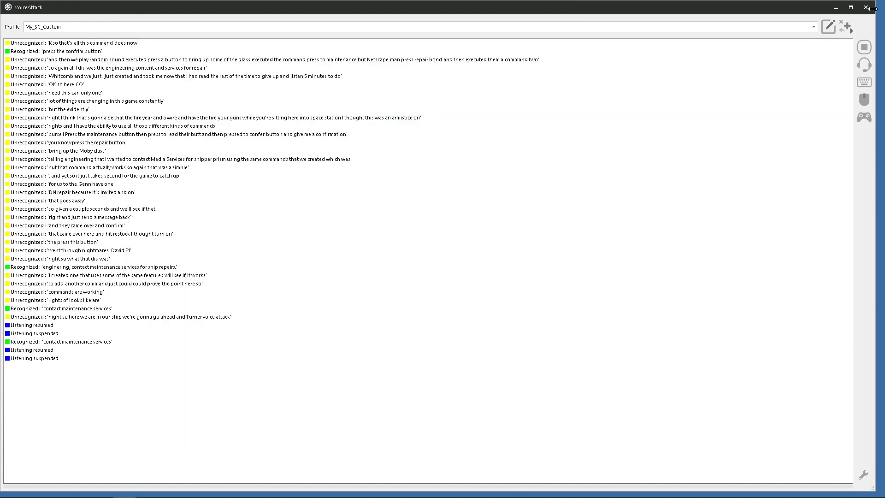
pyautogui.click(869, 72)
pyautogui.click(456, 292)
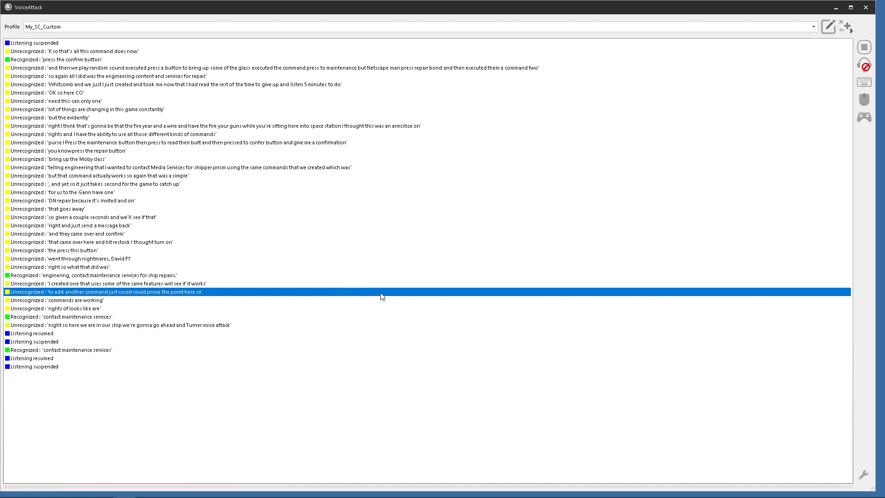
# - In the My_SC_Custom profile's Maintenance Services command, delete the final action that writes the blue VAR1 text to the log
pyautogui.click(828, 27)
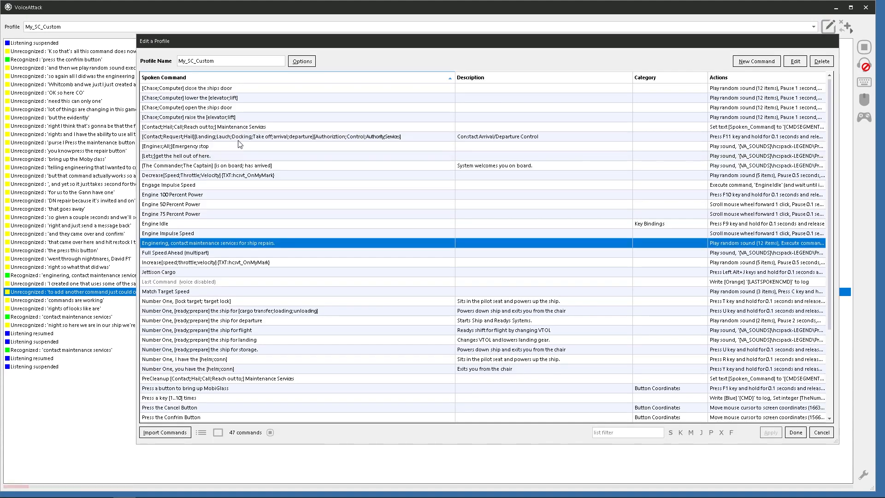
pyautogui.click(228, 127)
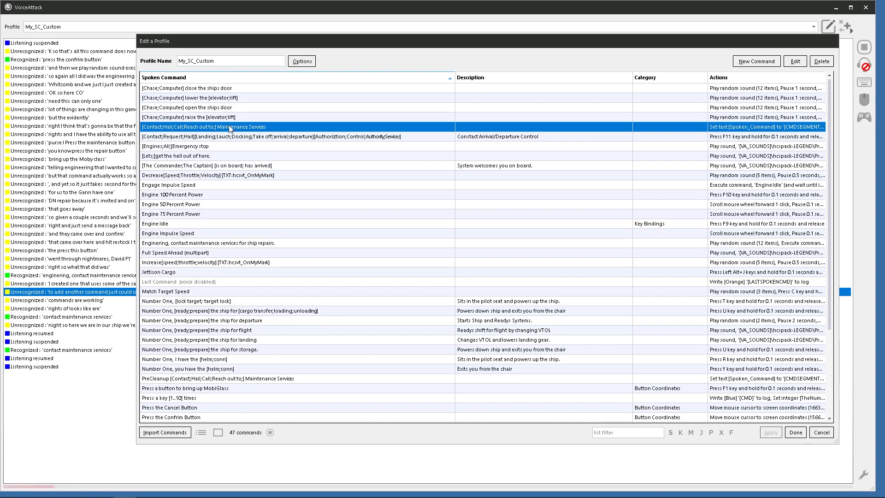
pyautogui.doubleClick(229, 128)
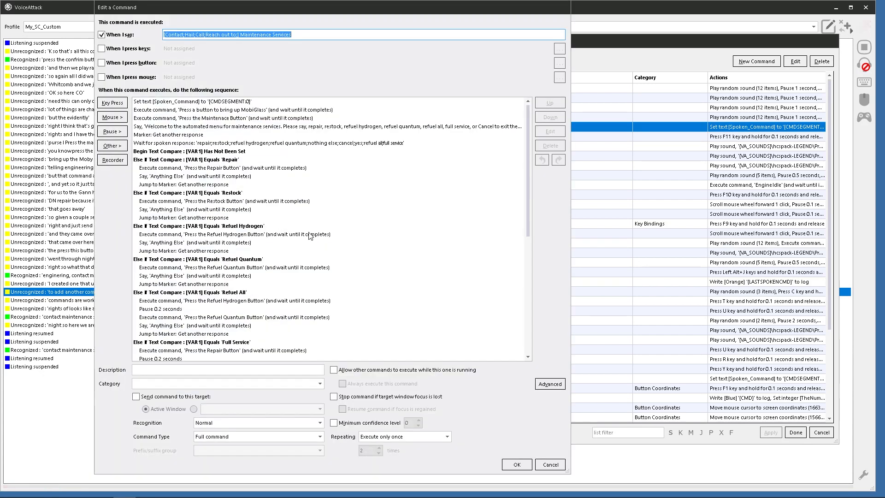
pyautogui.scroll(-10, 304, 235)
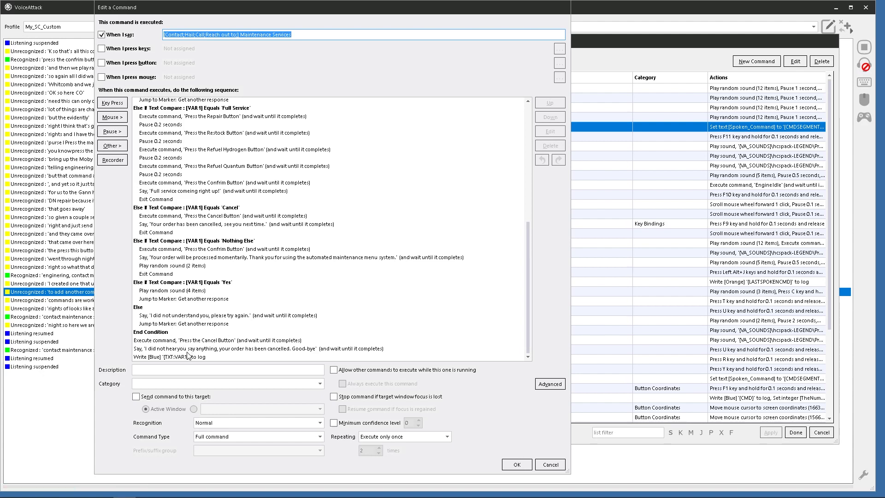
pyautogui.scroll(7, 191, 287)
pyautogui.scroll(3, 191, 287)
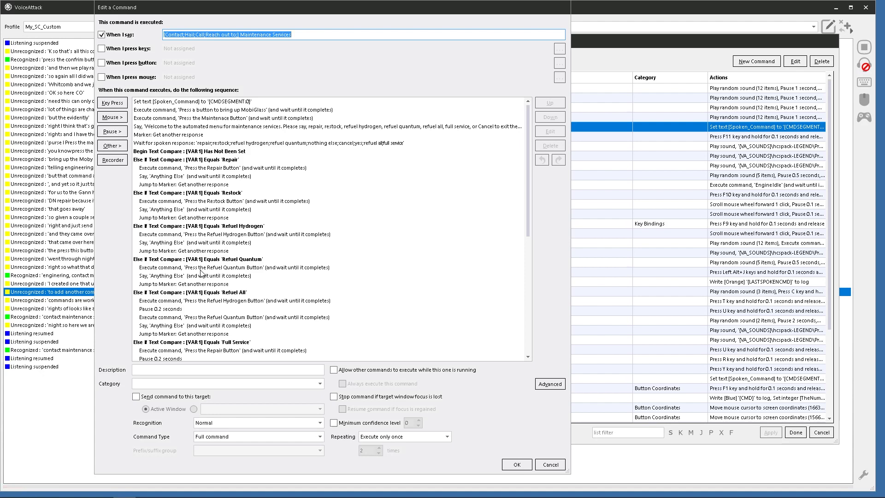
pyautogui.scroll(-2, 207, 261)
pyautogui.scroll(-6, 206, 261)
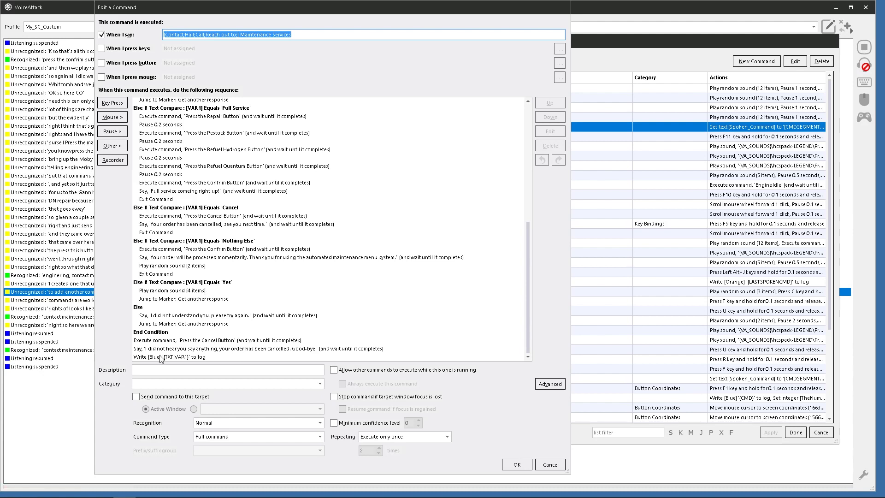
pyautogui.click(183, 357)
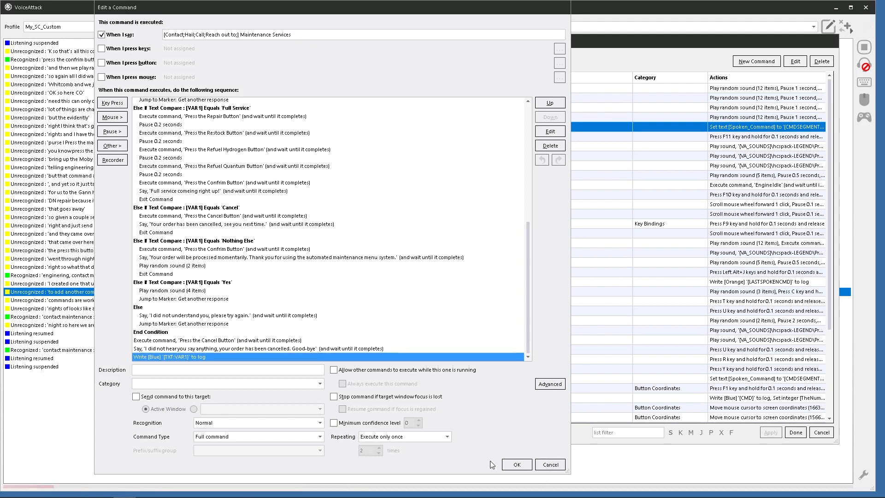
pyautogui.press('Delete')
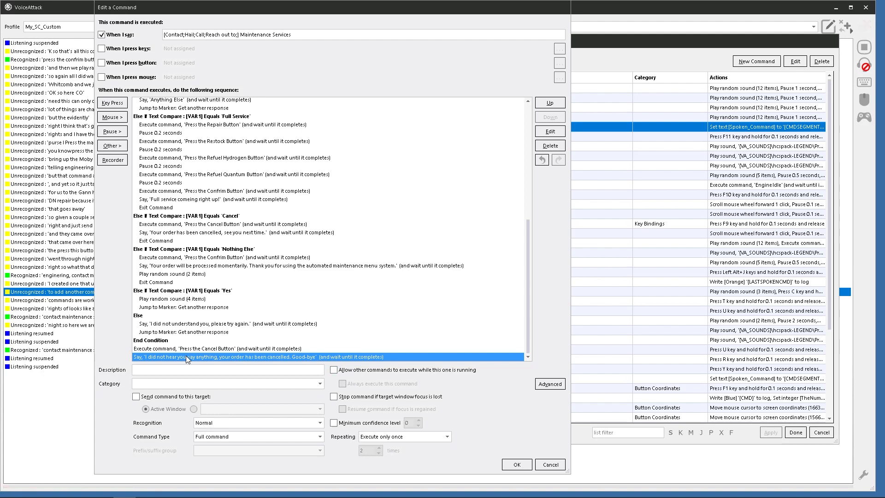
# - Add a Set a Text Value action at the end of the command that clears the variable VAR1 to Not Set
pyautogui.click(112, 145)
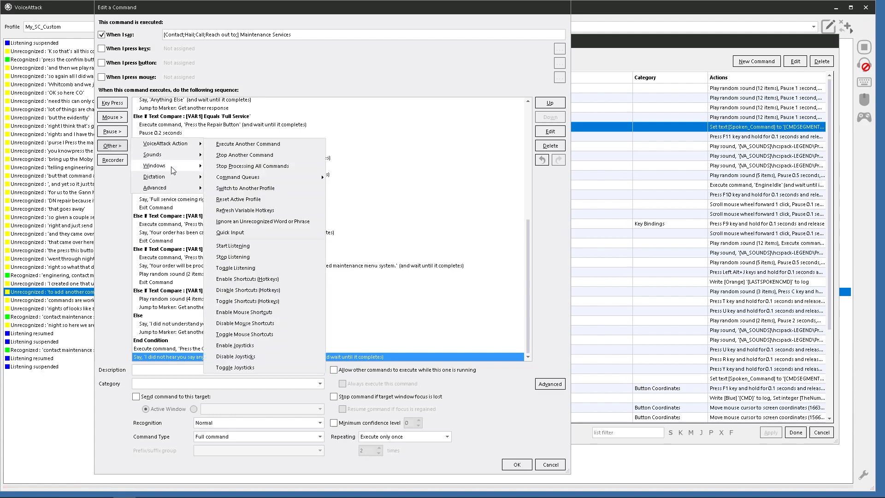
pyautogui.moveTo(171, 188)
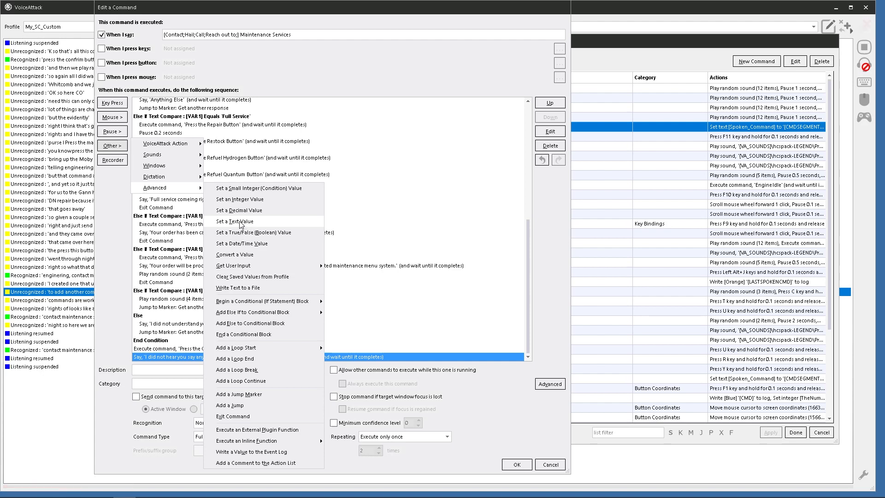
pyautogui.click(239, 222)
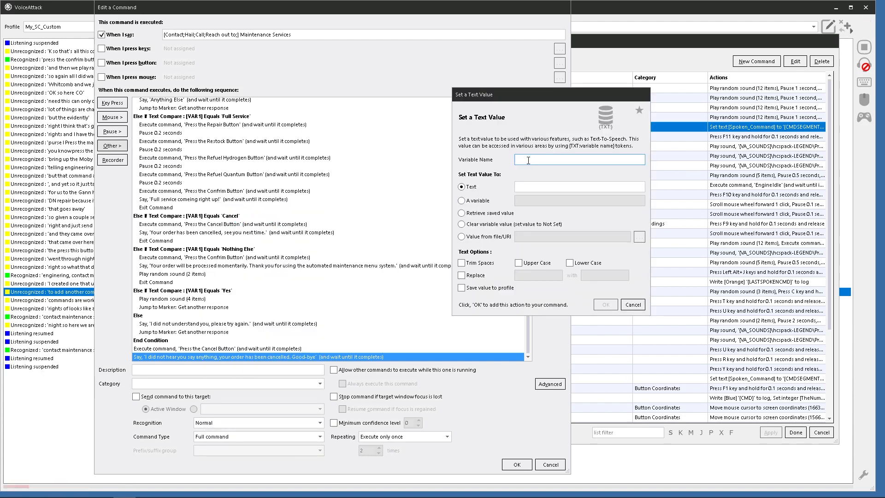
pyautogui.write('VAR1')
pyautogui.click(472, 226)
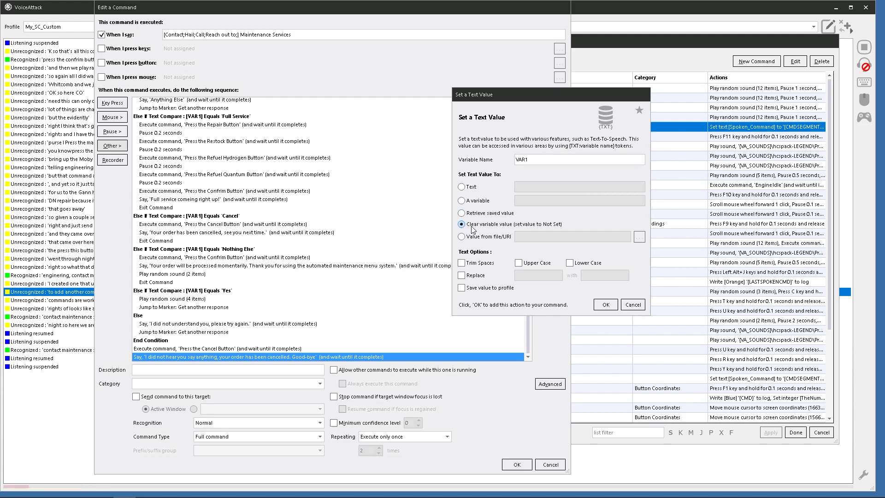
pyautogui.click(607, 305)
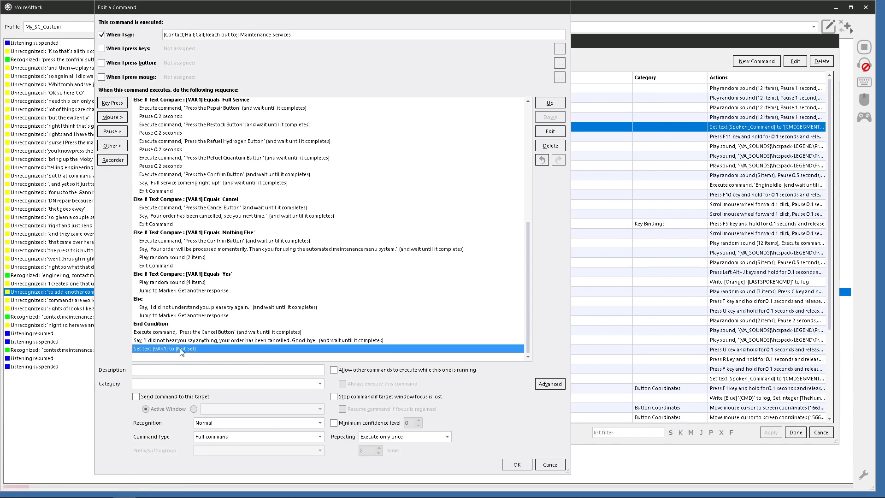
pyautogui.click(172, 342)
pyautogui.click(168, 351)
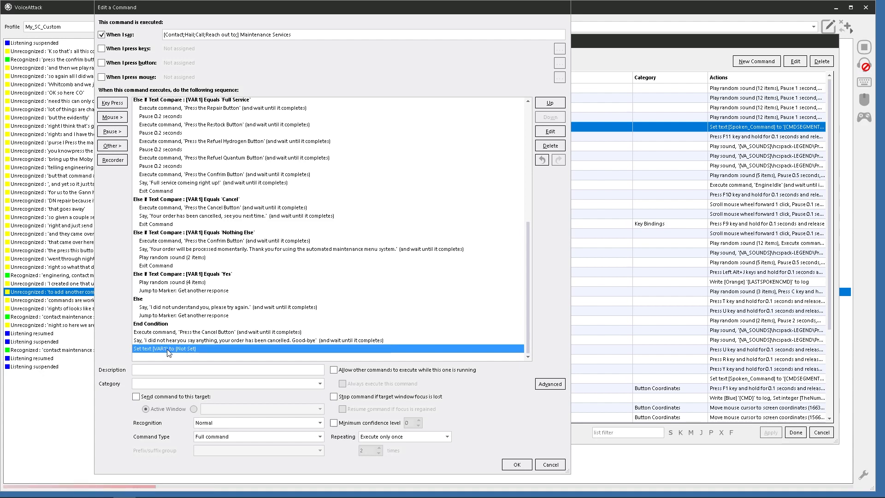
# - Check the Maintenance Services action sequence from start to end and save the edited command to the profile
pyautogui.scroll(1, 281, 269)
pyautogui.scroll(9, 281, 269)
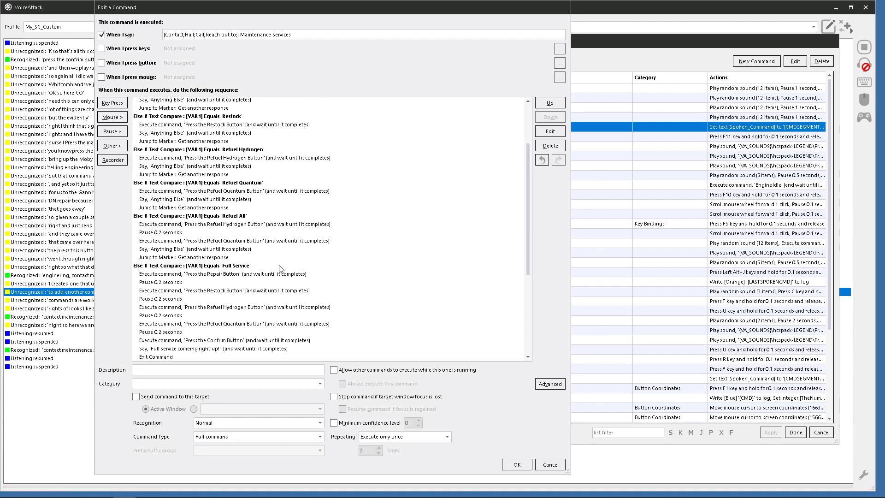
pyautogui.scroll(-6, 276, 256)
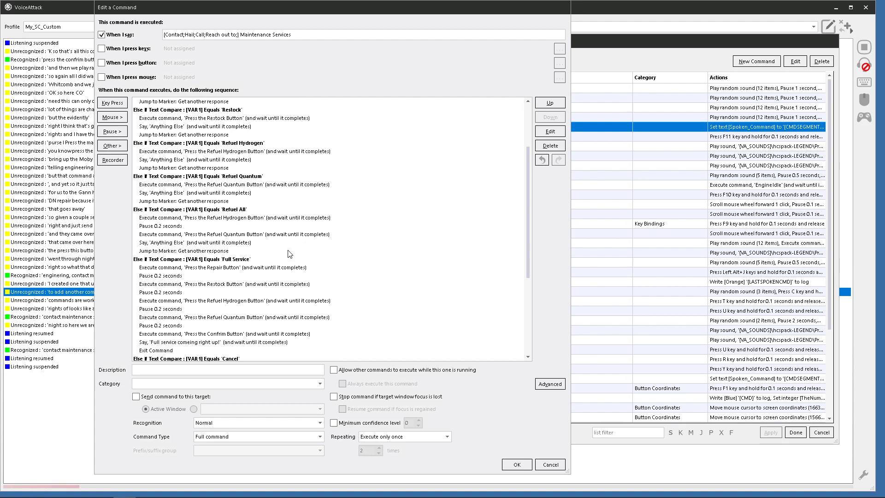
pyautogui.scroll(6, 294, 278)
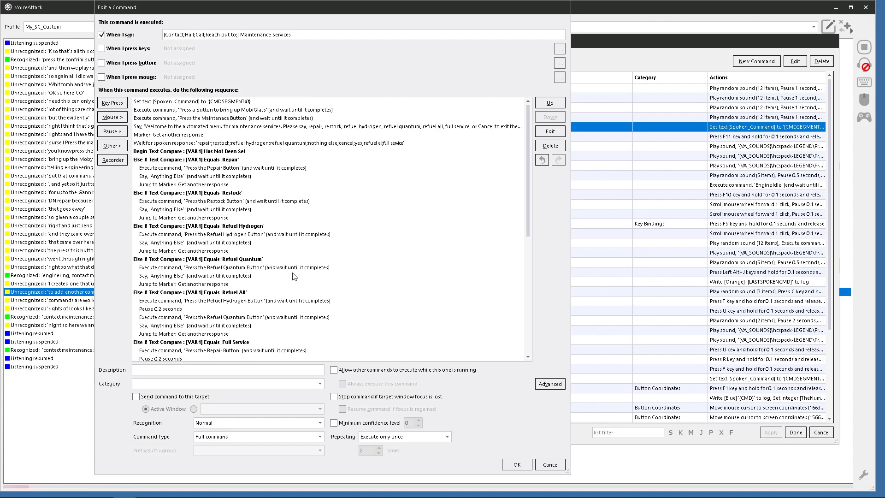
pyautogui.scroll(-10, 330, 205)
pyautogui.click(194, 356)
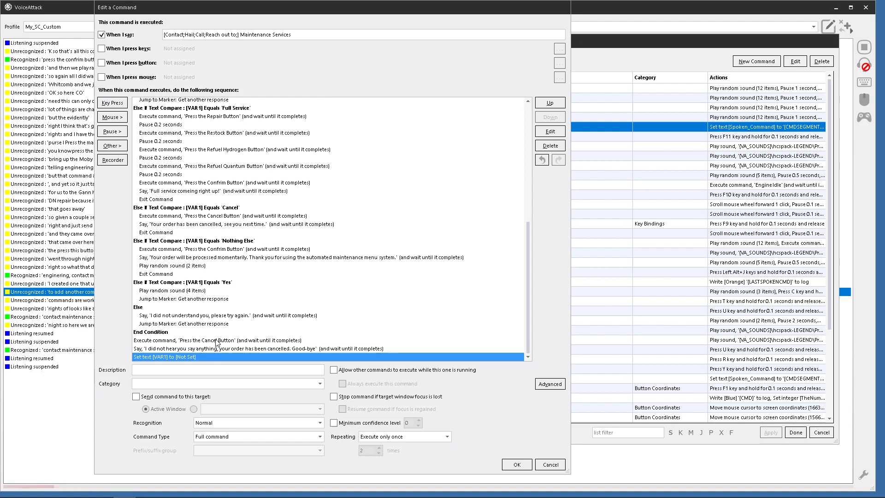
pyautogui.scroll(7, 218, 342)
pyautogui.scroll(3, 218, 342)
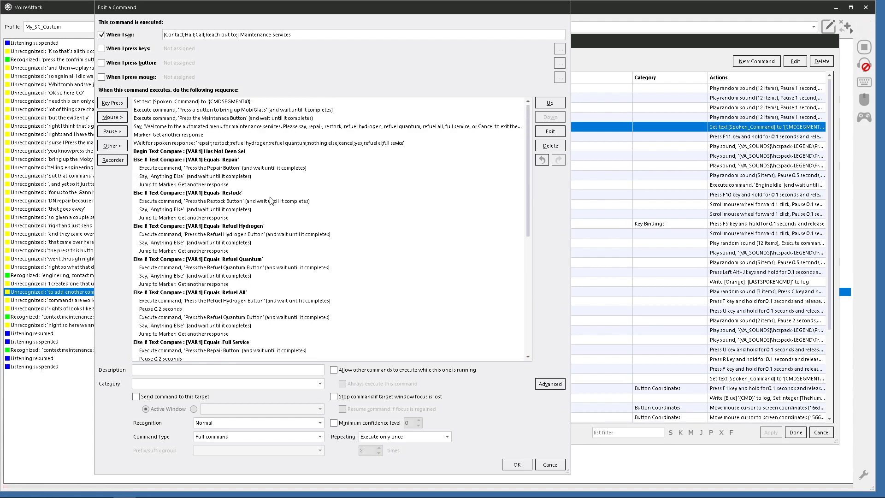
pyautogui.scroll(-10, 318, 221)
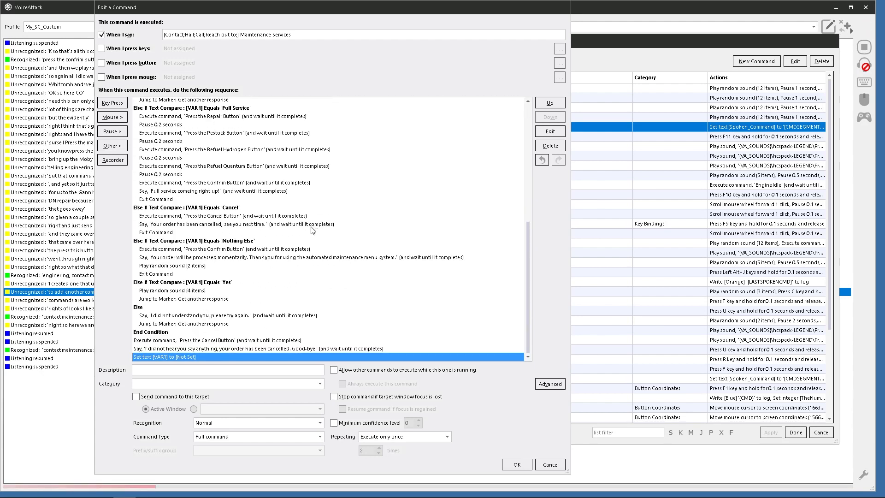
pyautogui.scroll(9, 246, 332)
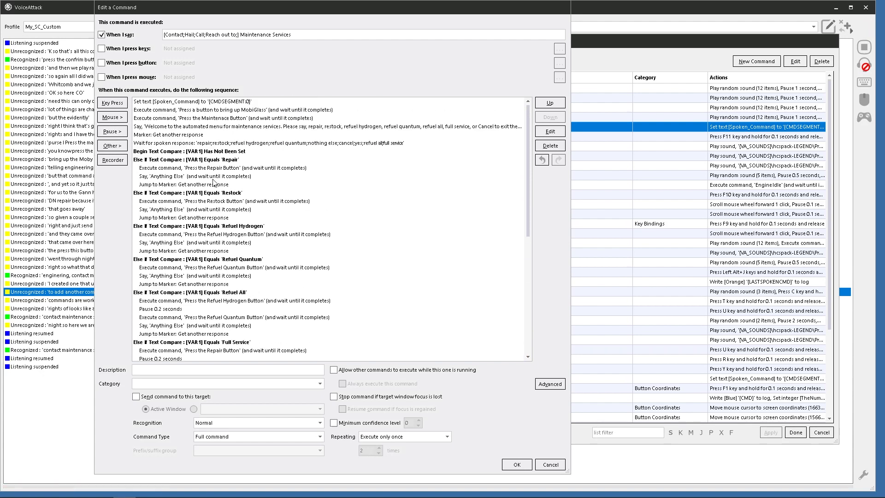
pyautogui.click(517, 465)
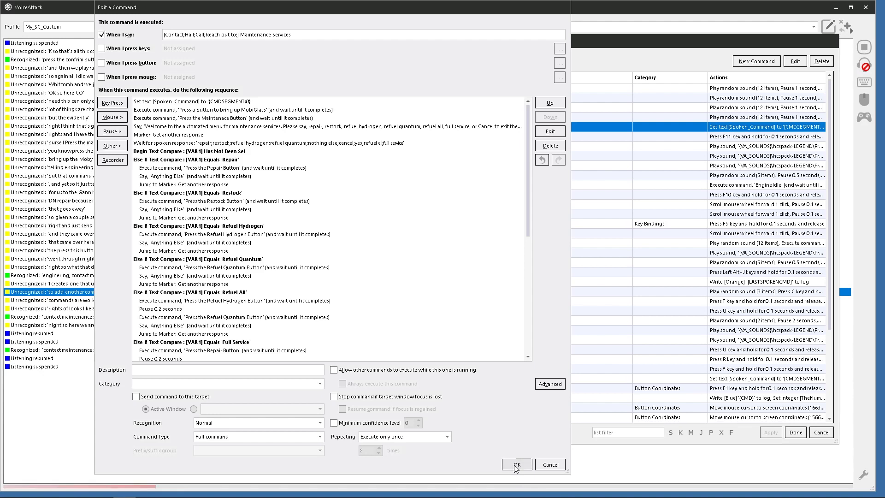
pyautogui.click(777, 437)
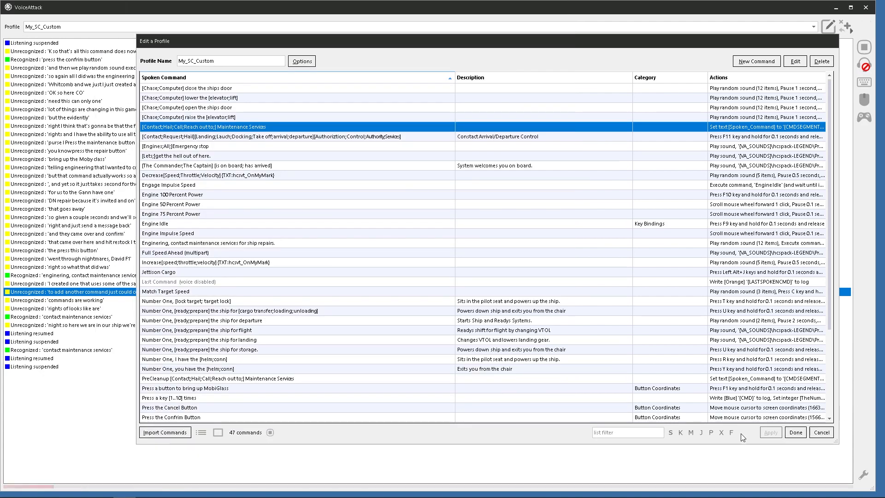